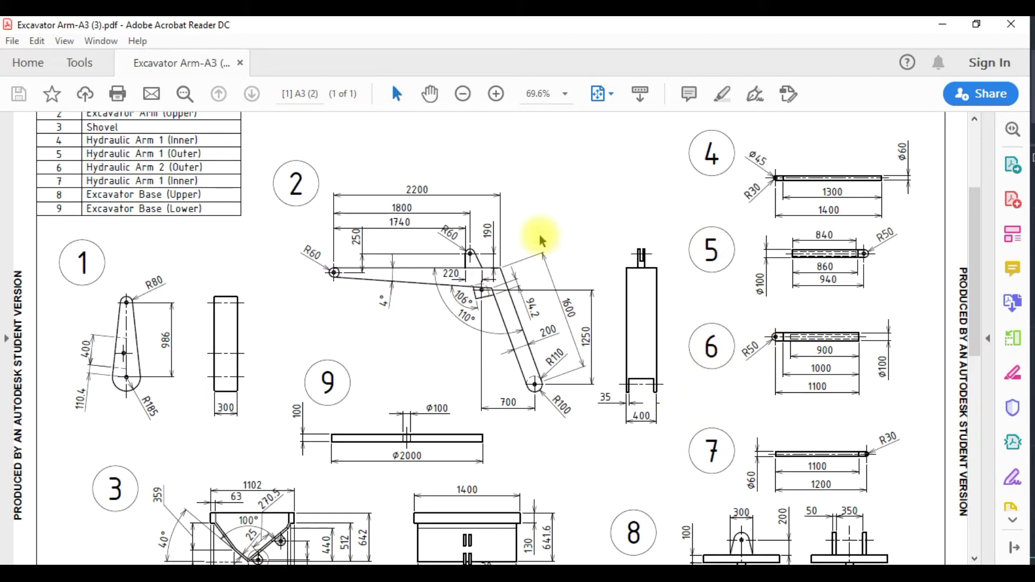
# Create a new part in Inventor from the metric Standard (mm).ipt template.
pyautogui.scroll(1, 472, 404)
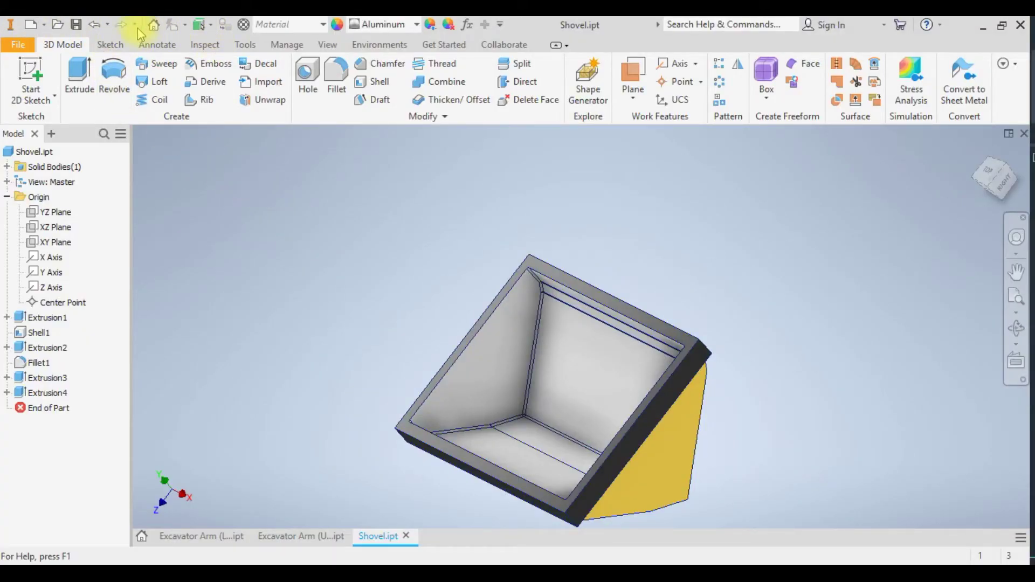
pyautogui.click(27, 31)
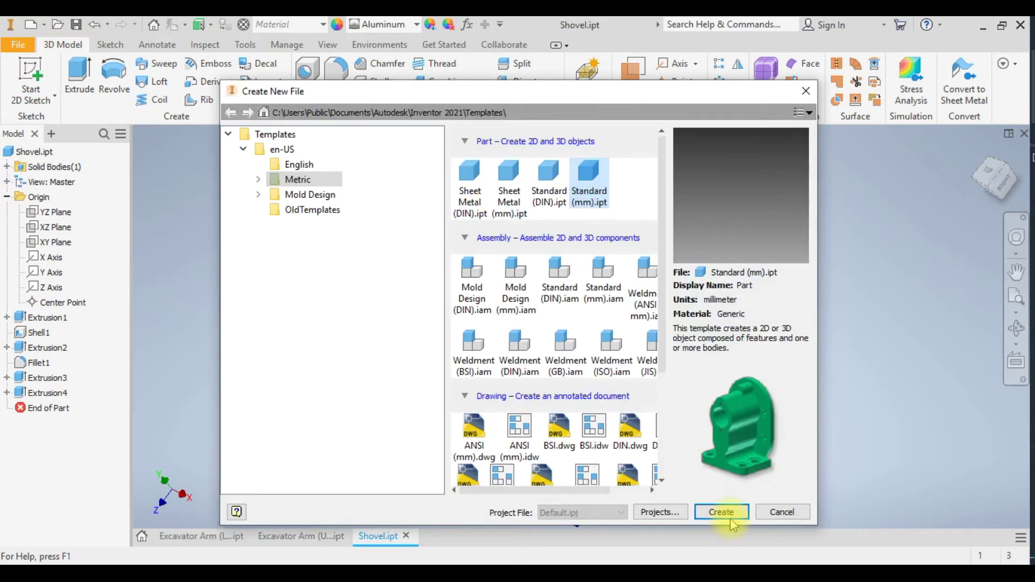
pyautogui.click(732, 521)
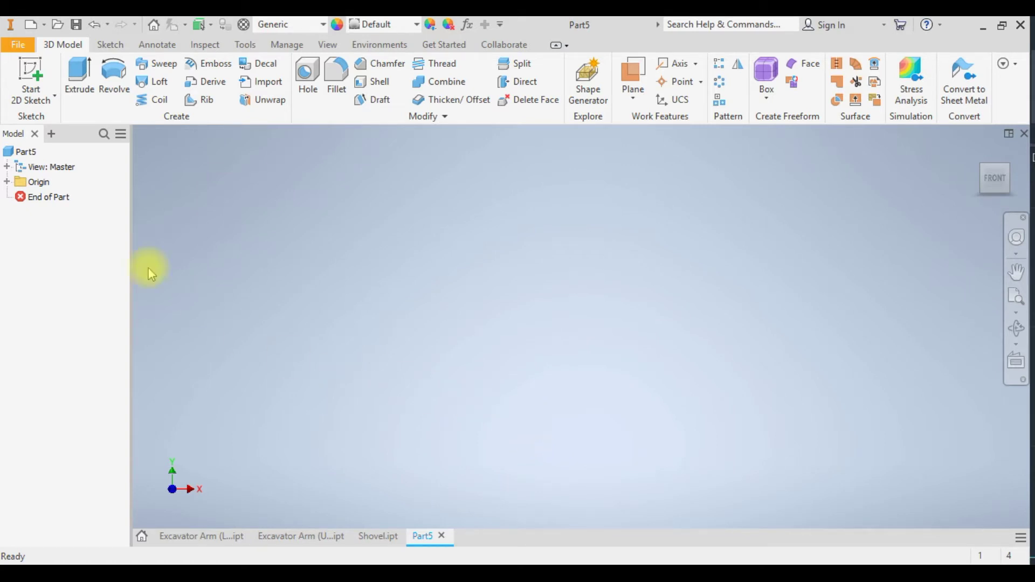
# Set the home view and start a 2D sketch on the XY plane.
pyautogui.moveTo(1007, 160)
pyautogui.moveTo(1006, 160); pyautogui.dragTo(1002, 169)
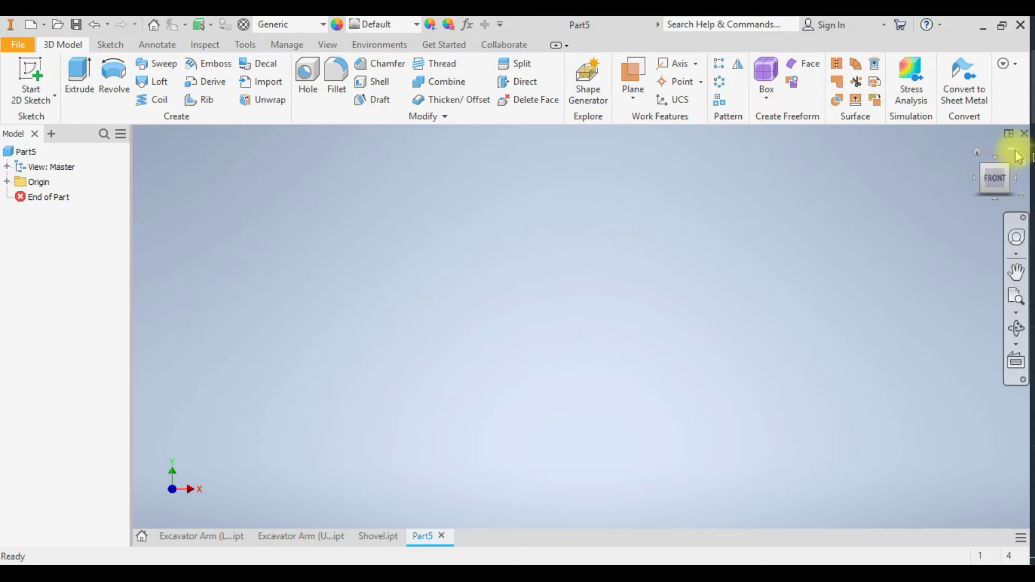
pyautogui.click(981, 157)
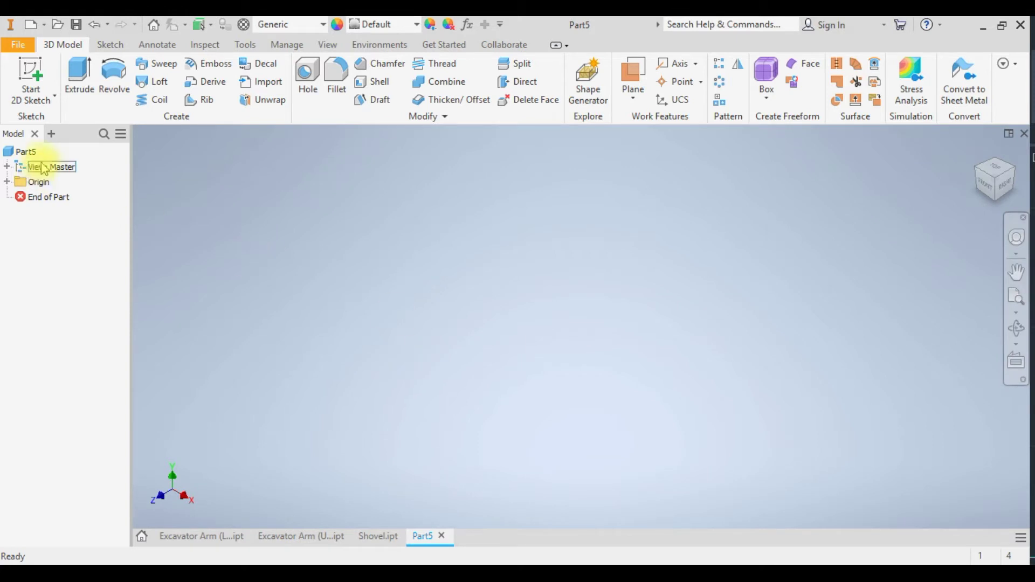
pyautogui.click(6, 182)
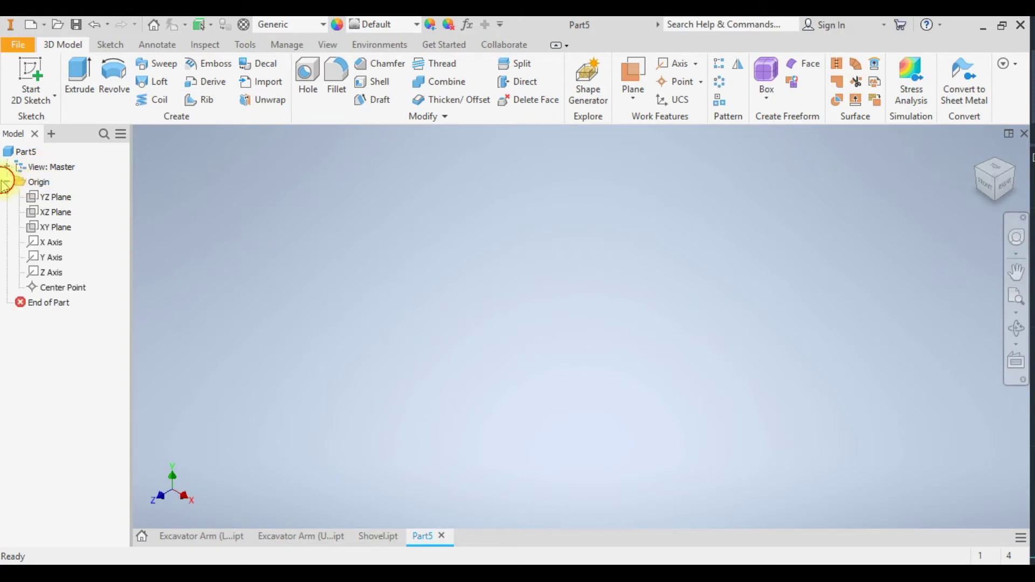
pyautogui.click(54, 227)
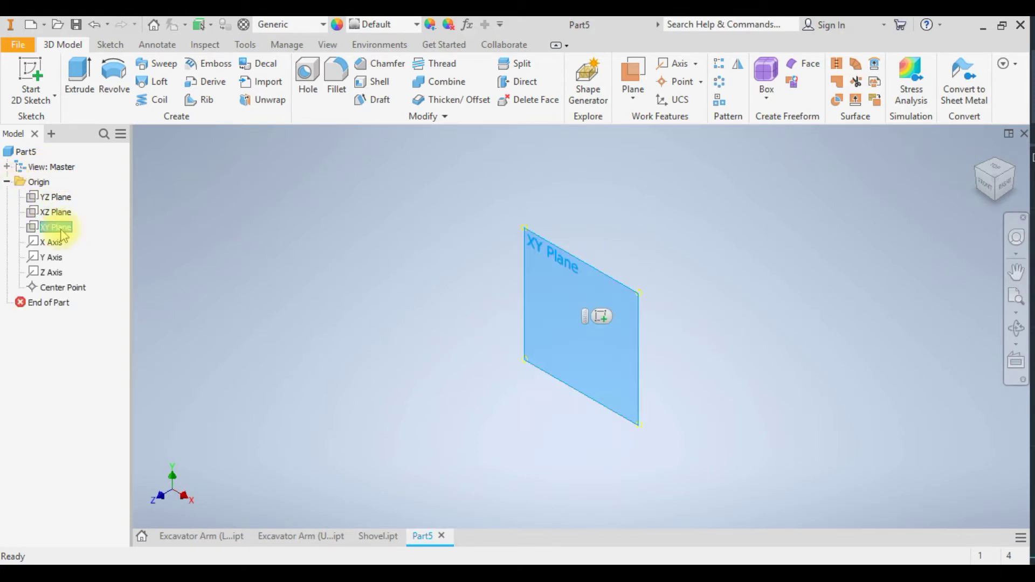
pyautogui.click(604, 318)
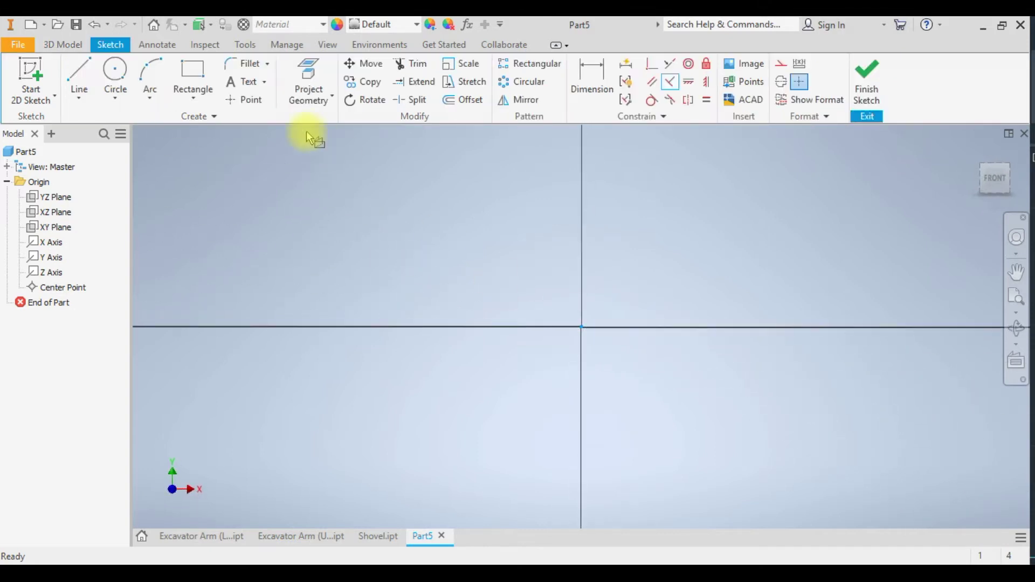
# Draw a 60 mm diameter circle centred on the origin and finish the sketch.
pyautogui.click(115, 74)
pyautogui.click(581, 327)
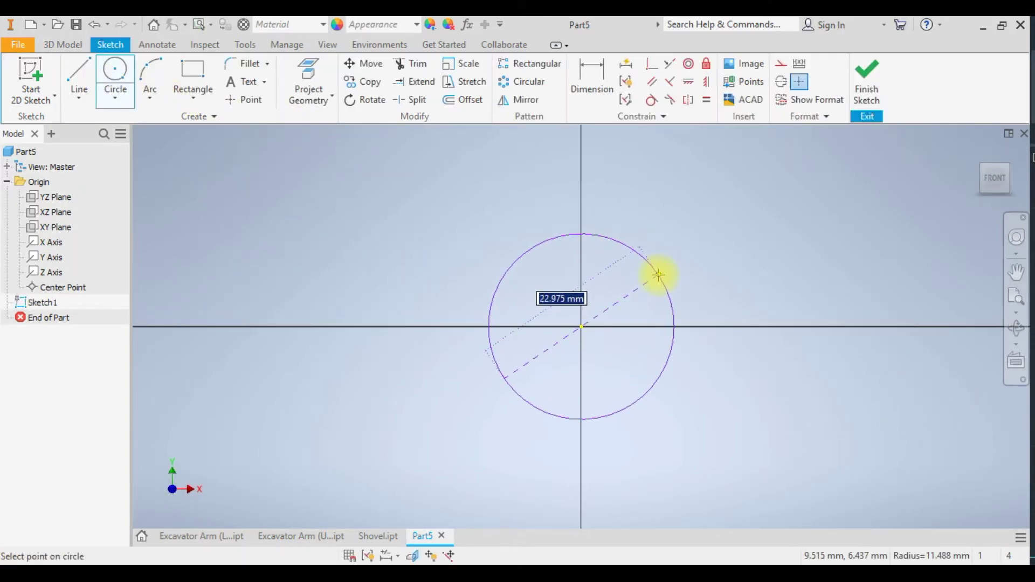
pyautogui.write('60')
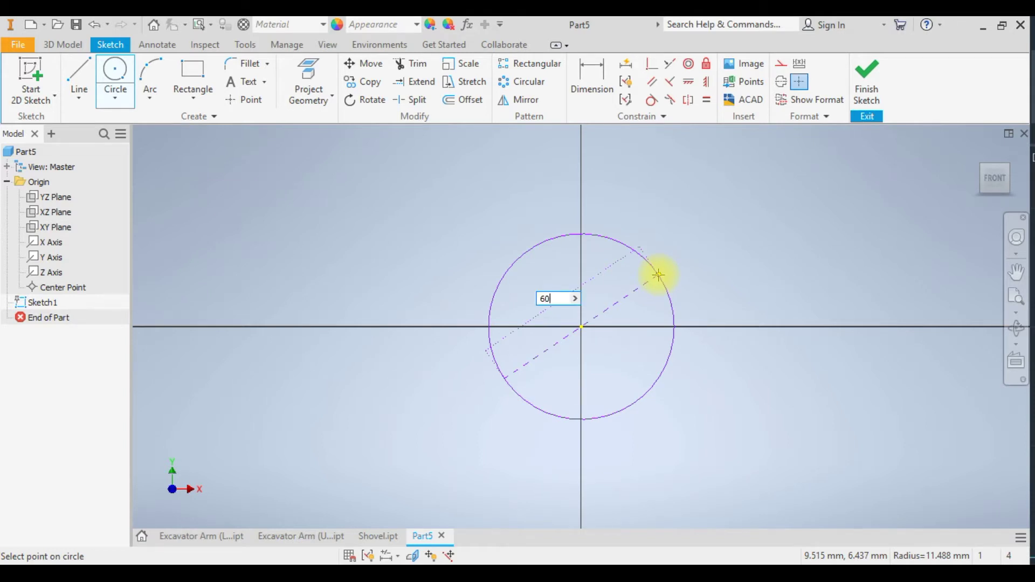
pyautogui.press('Return')
pyautogui.scroll(2, 701, 342)
pyautogui.scroll(-5, 700, 343)
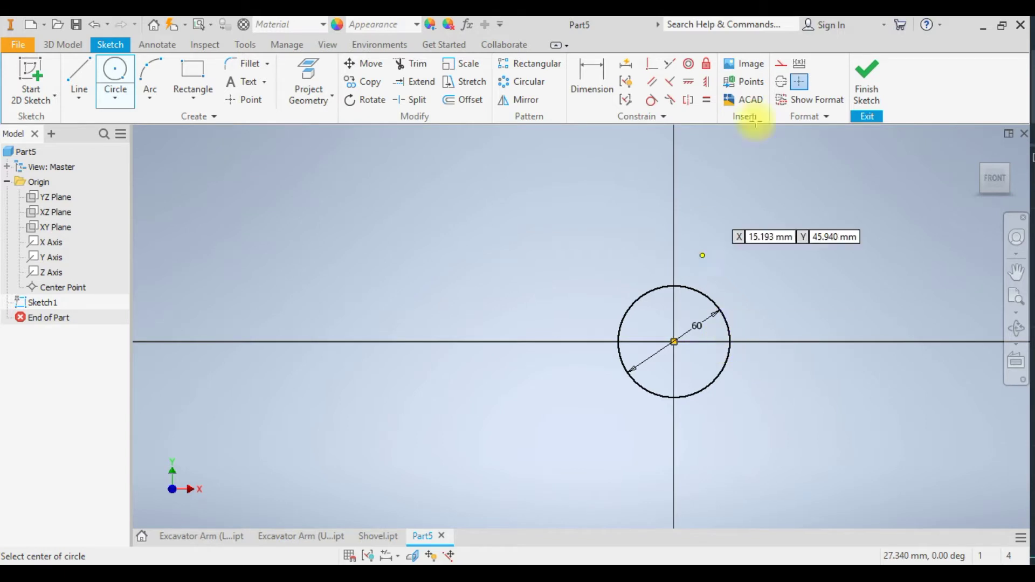
pyautogui.click(875, 81)
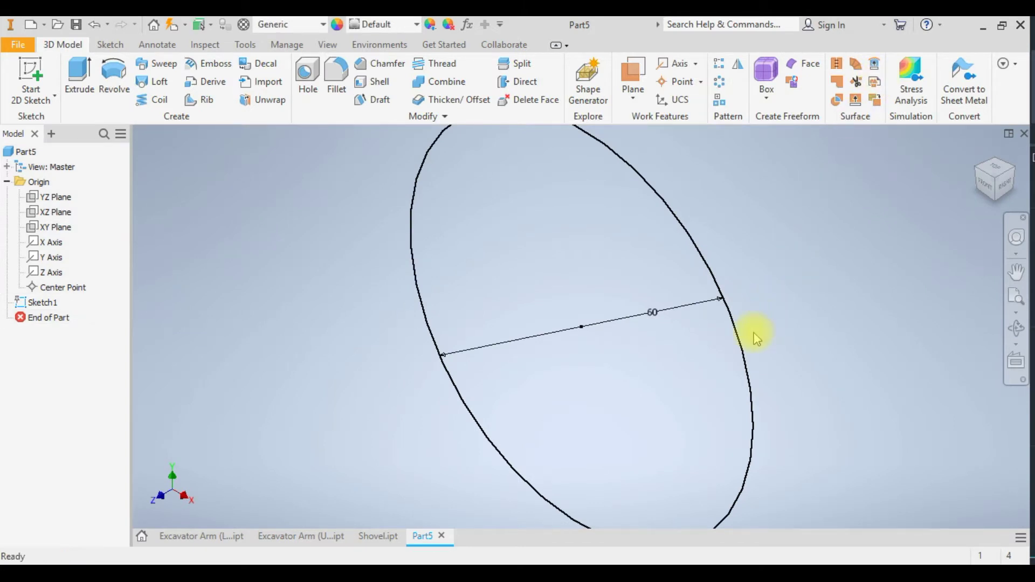
# Check part 4's length in the Acrobat Reader drawing and extrude the circle 1400 mm in Inventor.
pyautogui.scroll(5, 742, 353)
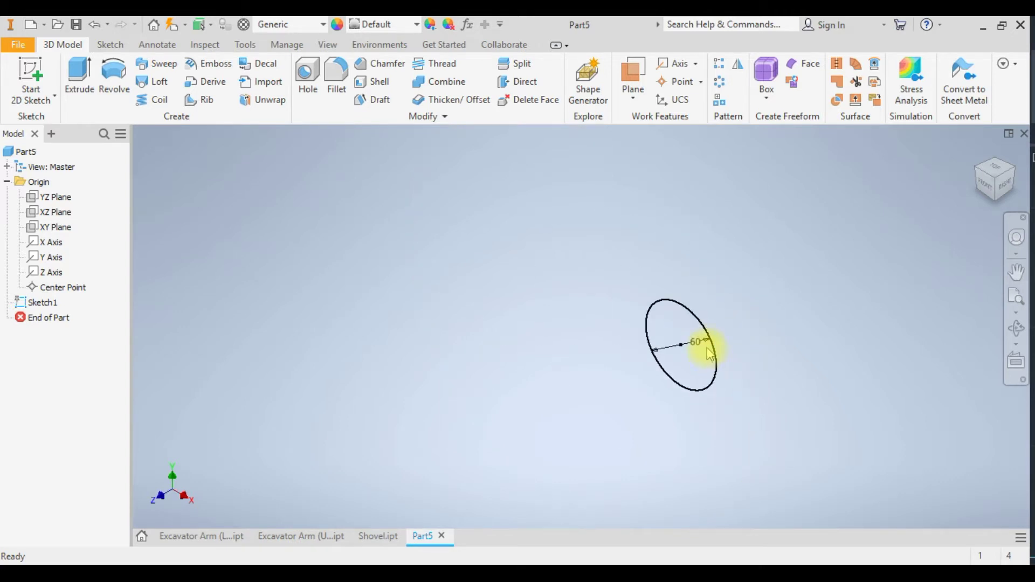
pyautogui.scroll(-2, 702, 348)
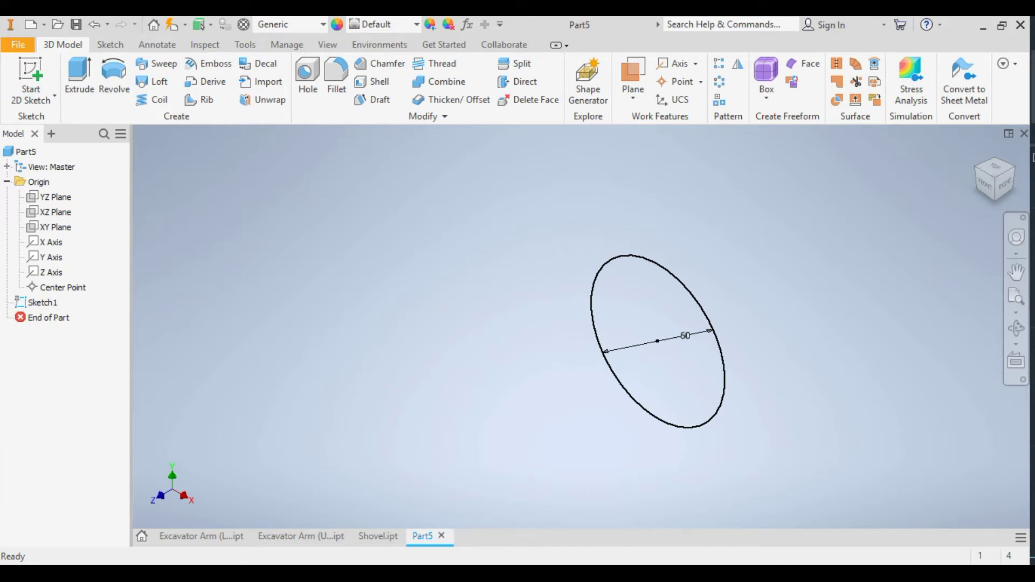
pyautogui.click(434, 564)
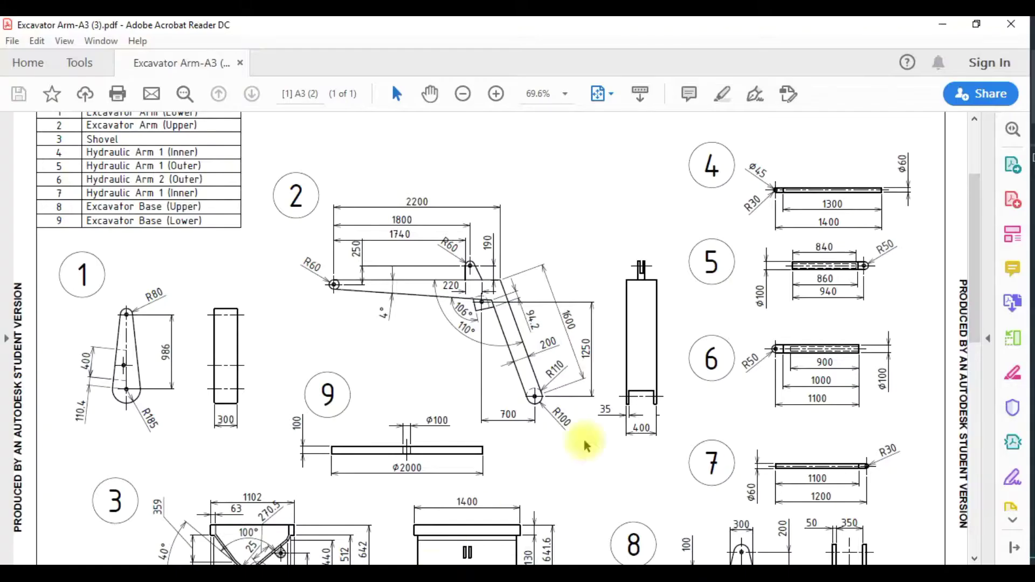
pyautogui.keyDown('ctrl'); pyautogui.scroll(4, 867, 230); pyautogui.keyUp('ctrl')
pyautogui.keyDown('ctrl'); pyautogui.scroll(4, 874, 229); pyautogui.keyUp('ctrl')
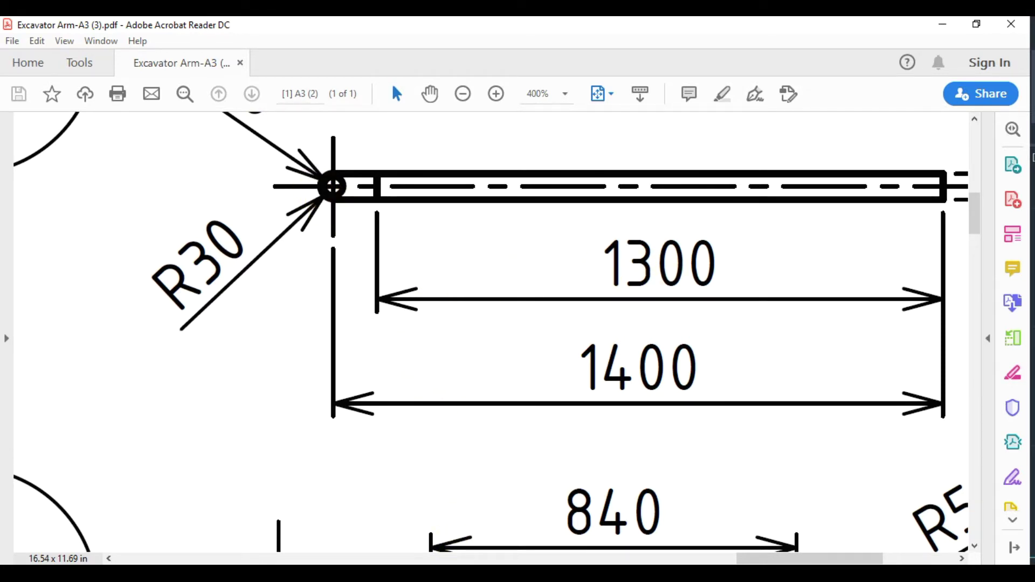
pyautogui.hotkey('alt', 'Tab')
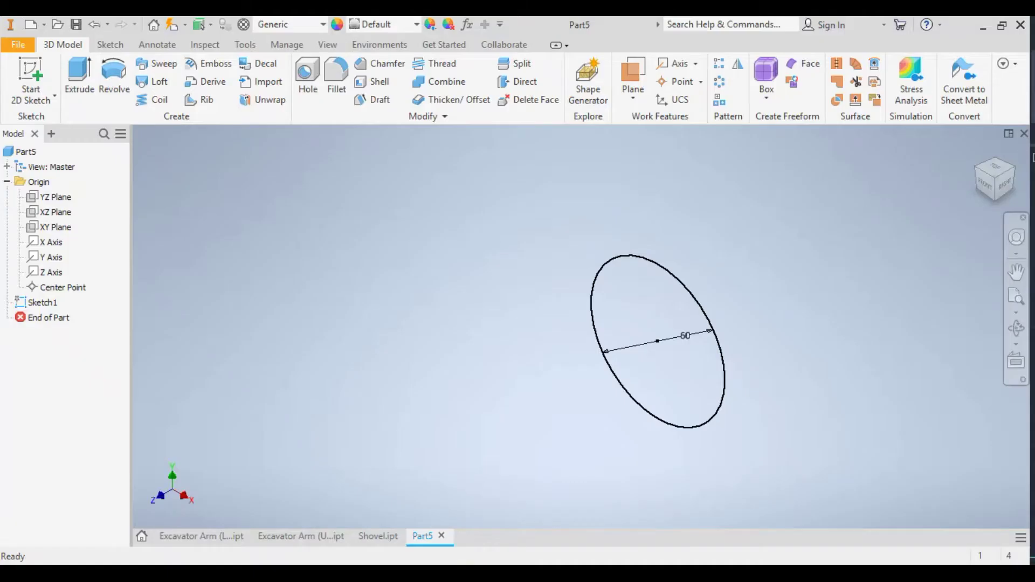
pyautogui.click(80, 75)
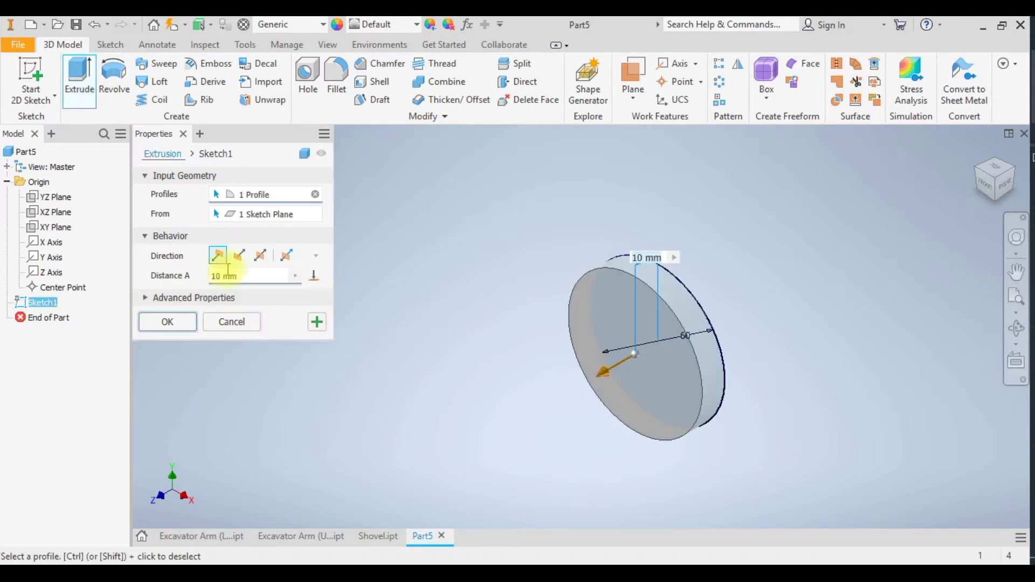
pyautogui.click(242, 277)
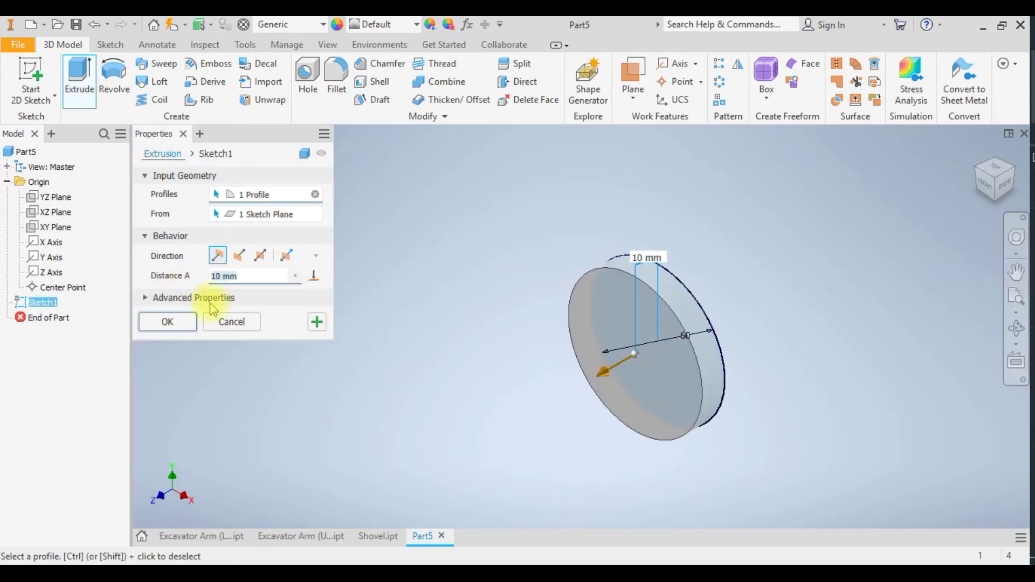
pyautogui.write('1400')
pyautogui.press('Return')
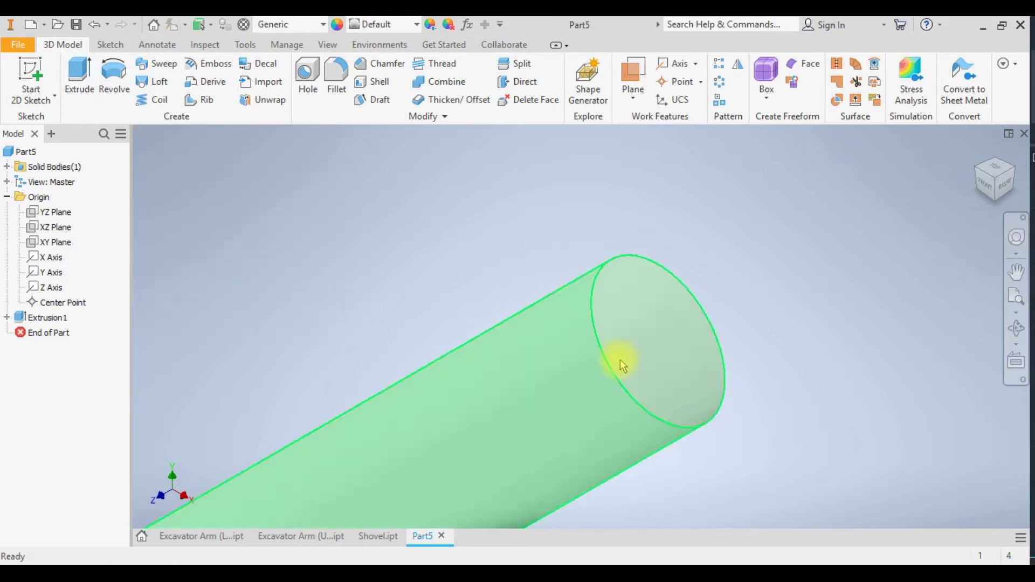
# Start a new 2D sketch on the XZ plane running lengthwise through the rod.
pyautogui.scroll(5, 625, 359)
pyautogui.scroll(-4, 539, 412)
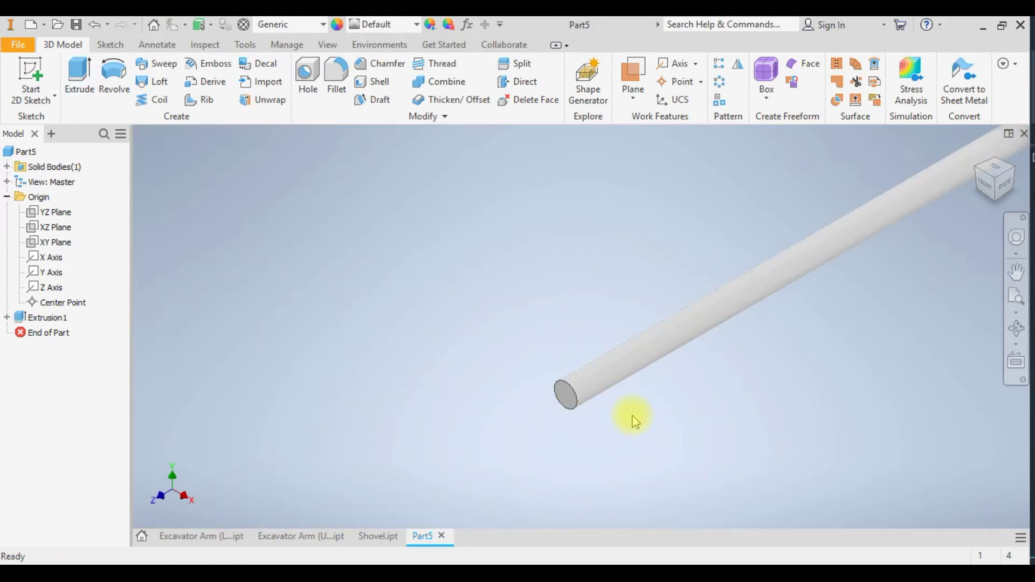
pyautogui.moveTo(635, 422); pyautogui.dragTo(455, 412, button='middle')
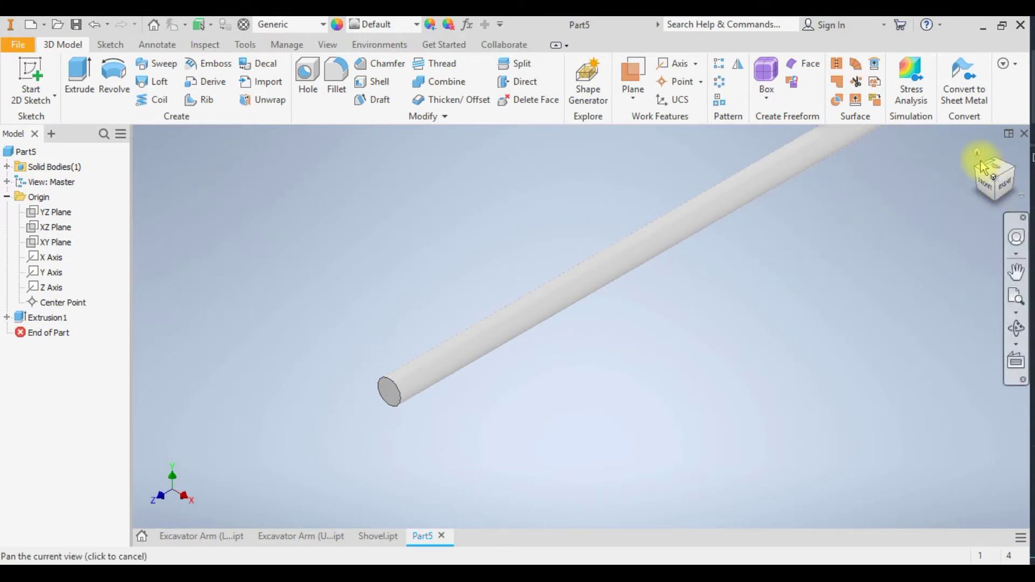
pyautogui.click(46, 228)
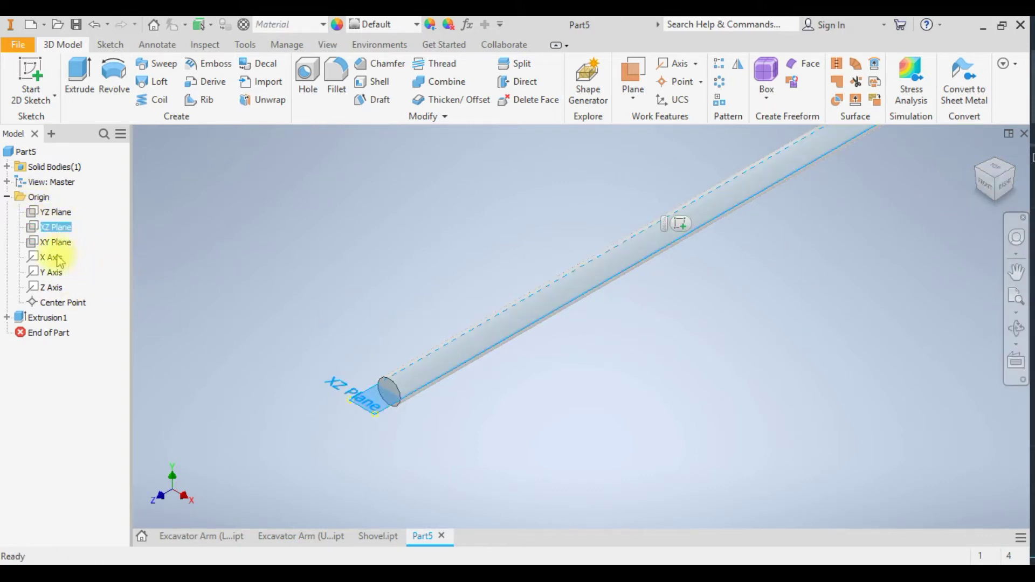
pyautogui.rightClick(57, 229)
pyautogui.click(104, 273)
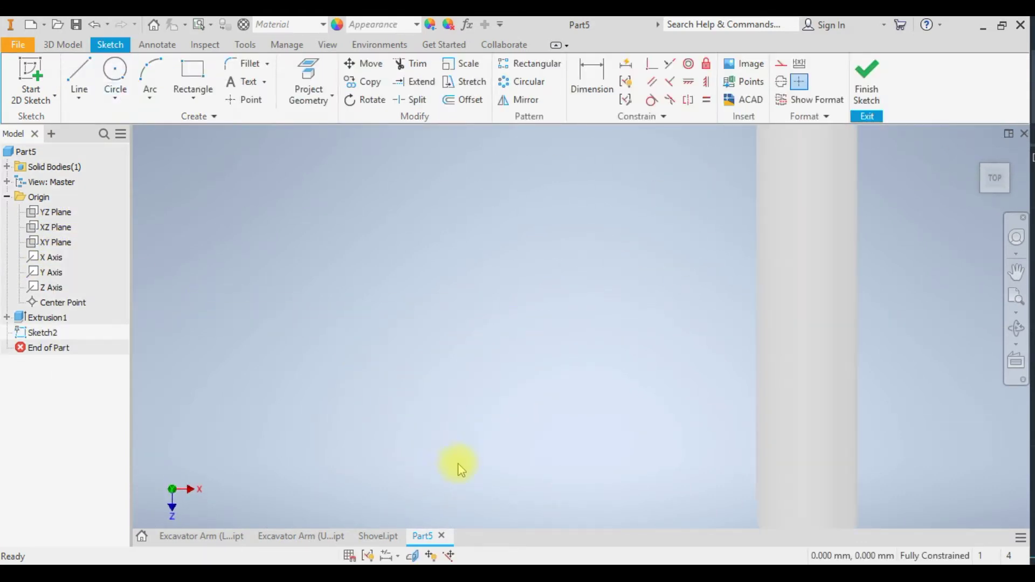
# Turn the sketch view so the rod lies horizontally and slice the graphics at the sketch plane.
pyautogui.scroll(-5, 466, 478)
pyautogui.moveTo(480, 472)
pyautogui.mouseDown(button='middle')
pyautogui.moveTo(503, 274)
pyautogui.moveTo(494, 209)
pyautogui.mouseUp(button='middle')
pyautogui.scroll(3, 524, 346)
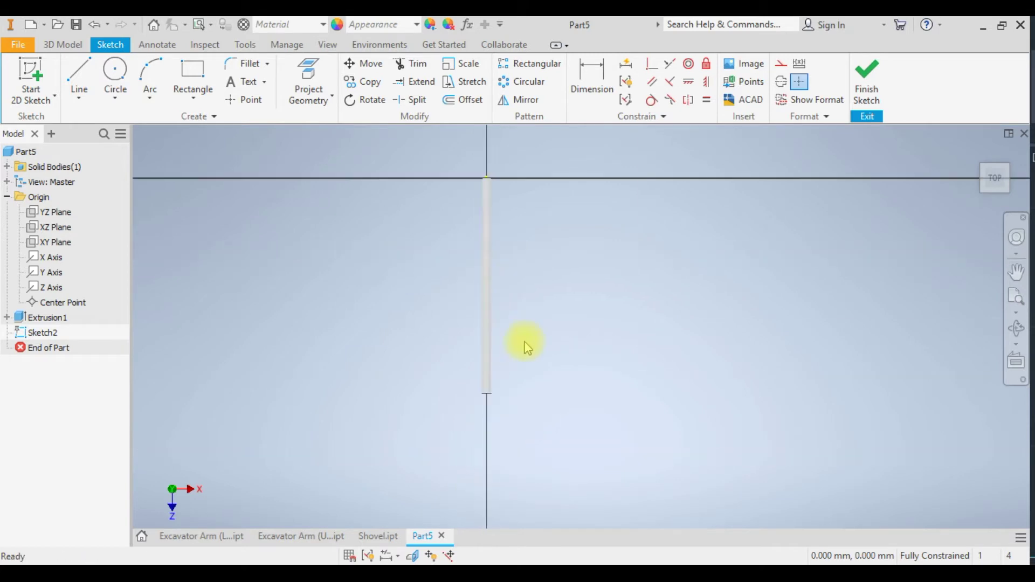
pyautogui.click(1023, 161)
pyautogui.scroll(-3, 379, 322)
pyautogui.scroll(8, 380, 322)
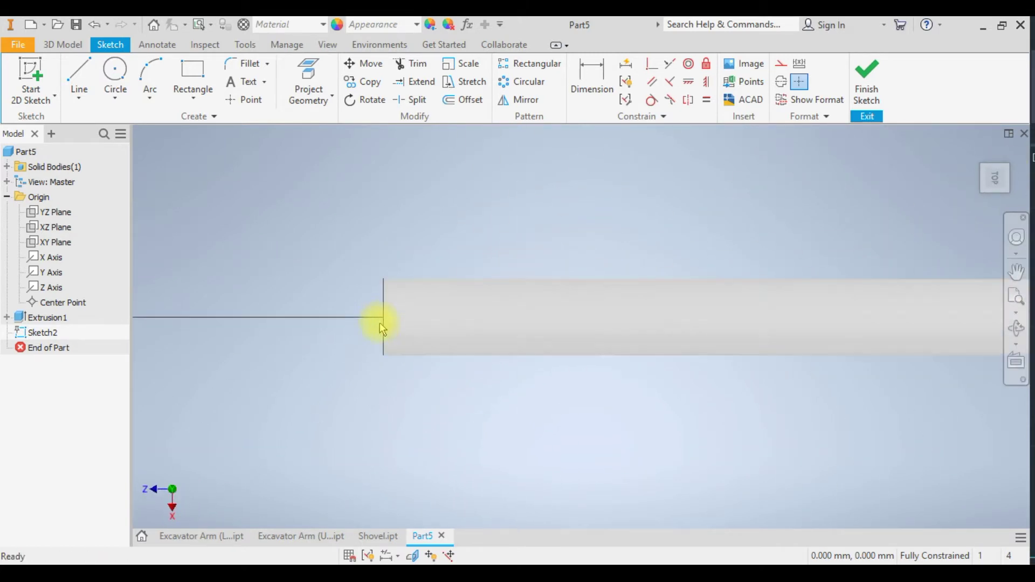
pyautogui.rightClick(428, 324)
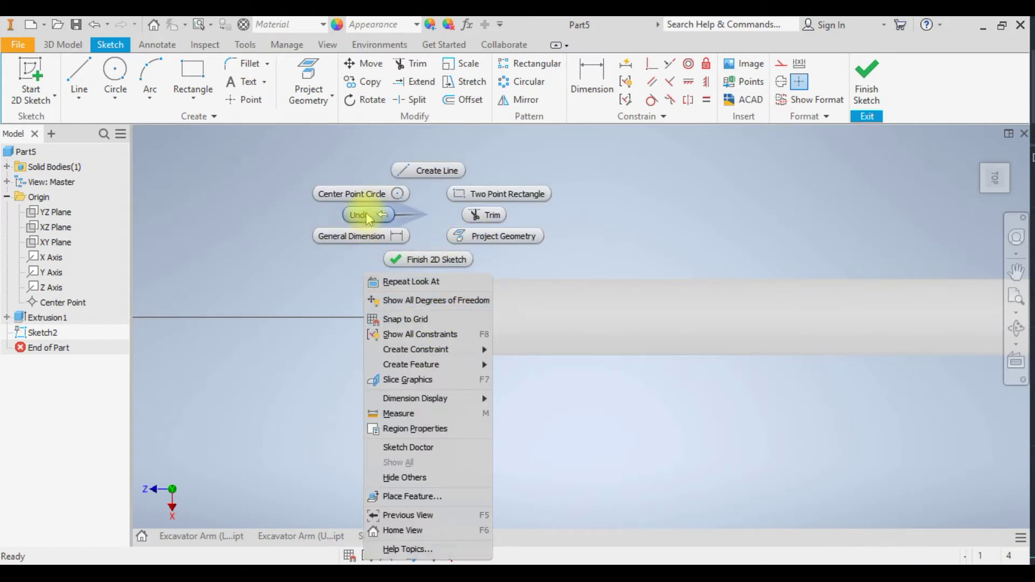
pyautogui.click(416, 381)
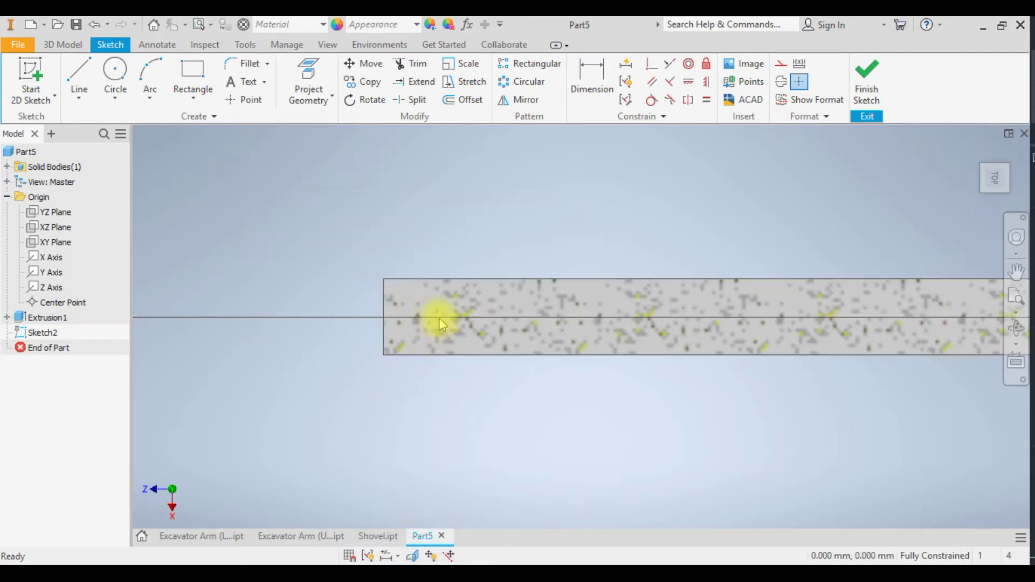
# Draw two rectangles of equal length at the rod's far end, one from each outer corner, leaving a gap around the centre axis.
pyautogui.click(193, 71)
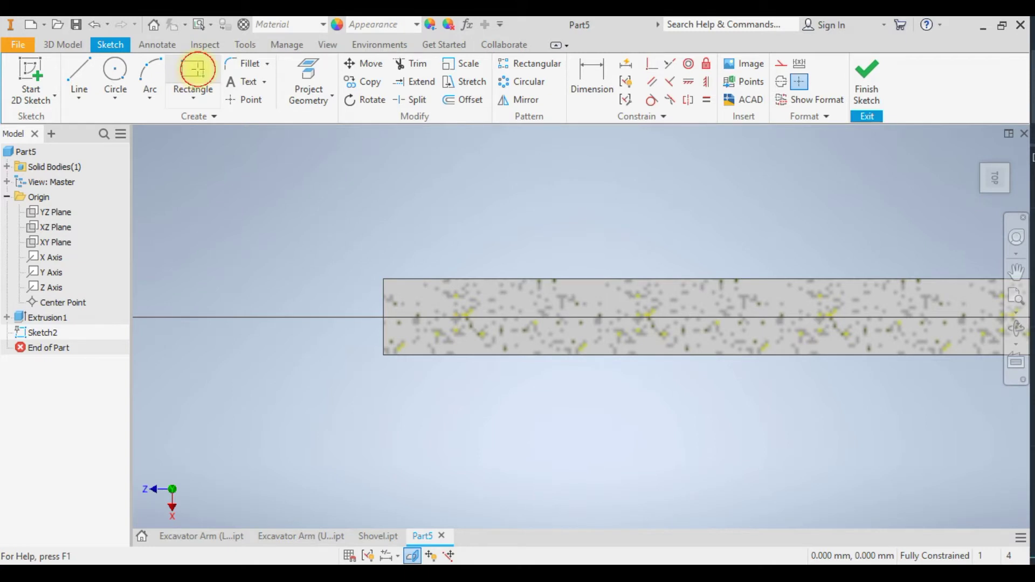
pyautogui.click(385, 278)
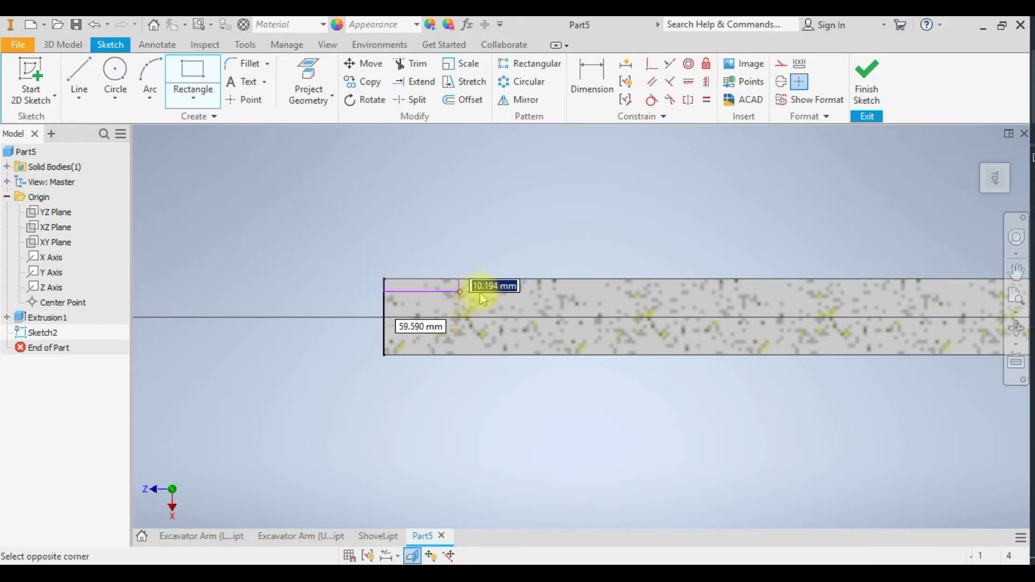
pyautogui.click(510, 302)
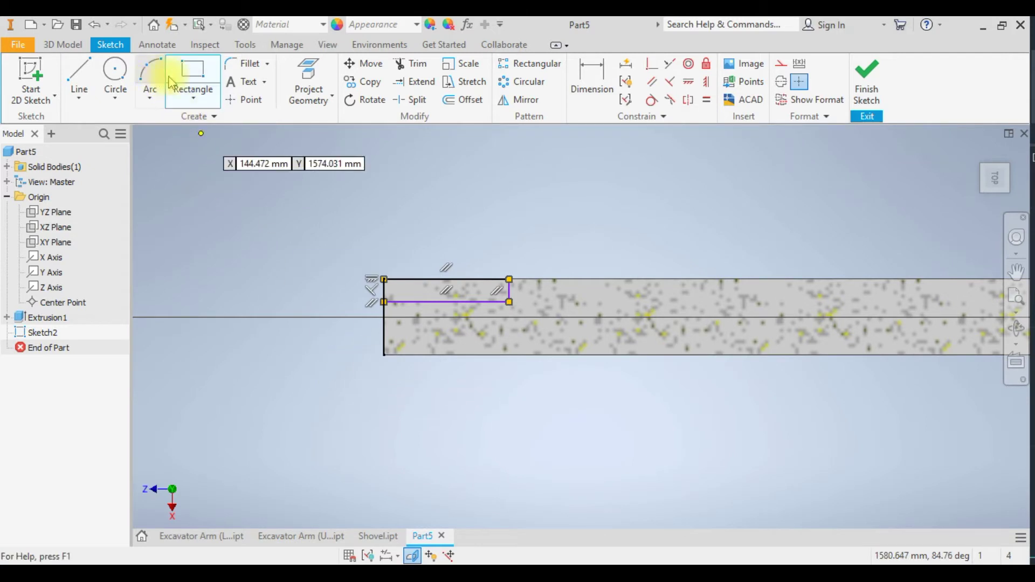
pyautogui.click(384, 355)
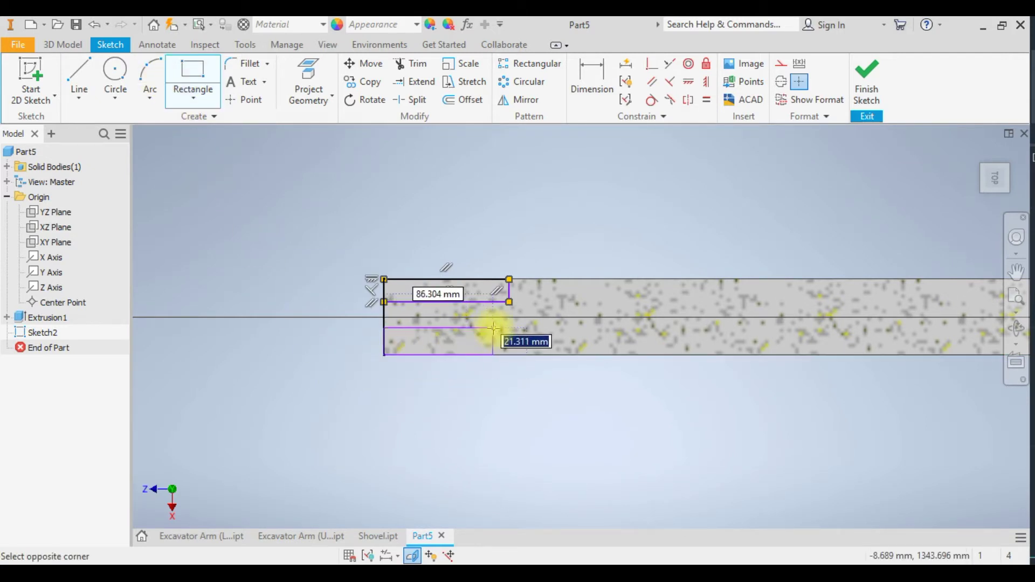
pyautogui.click(509, 336)
pyautogui.press('Escape')
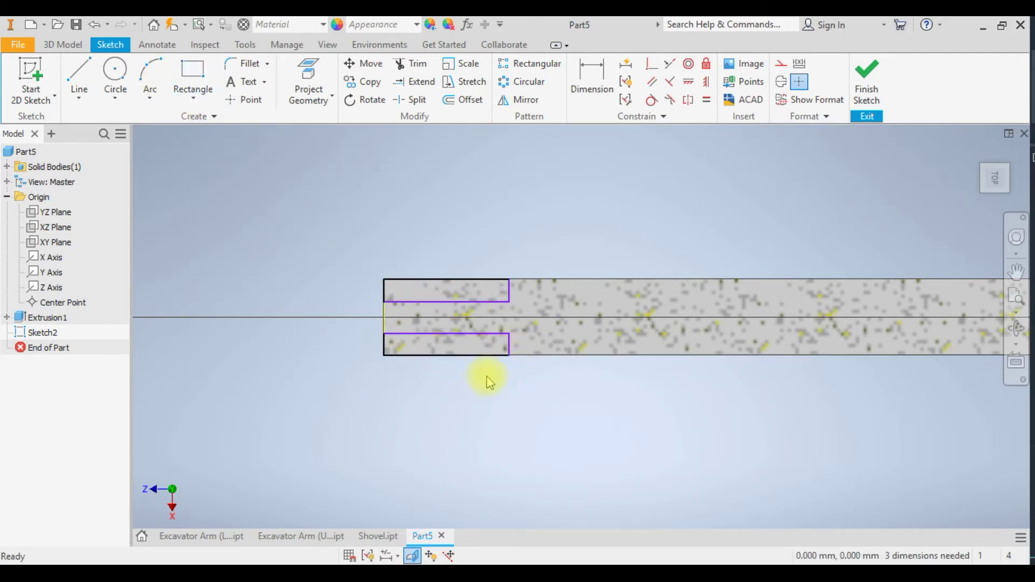
# Dimension the distance from the rectangles' inner end edge to the rod's opposite end as 1300 mm.
pyautogui.scroll(5, 539, 374)
pyautogui.scroll(-5, 523, 366)
pyautogui.moveTo(517, 367); pyautogui.dragTo(353, 361, button='middle')
pyautogui.scroll(4, 353, 362)
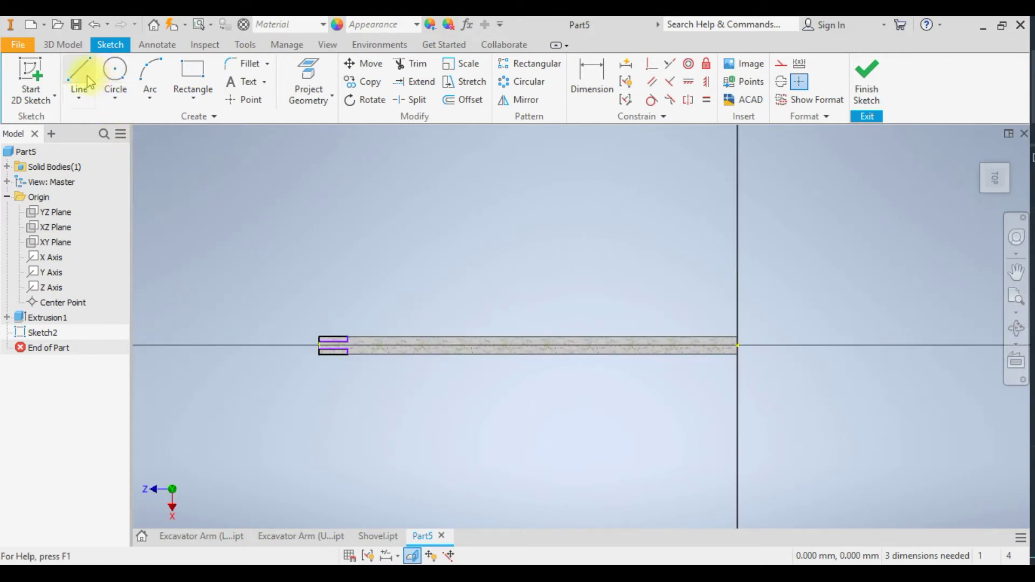
pyautogui.click(593, 75)
pyautogui.scroll(-6, 345, 372)
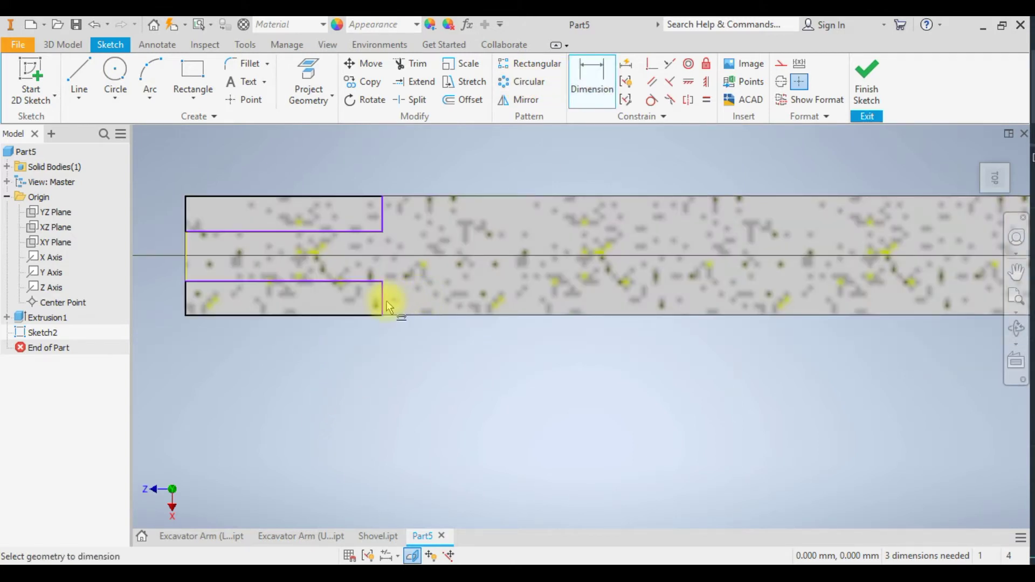
pyautogui.scroll(5, 648, 372)
pyautogui.scroll(-5, 744, 319)
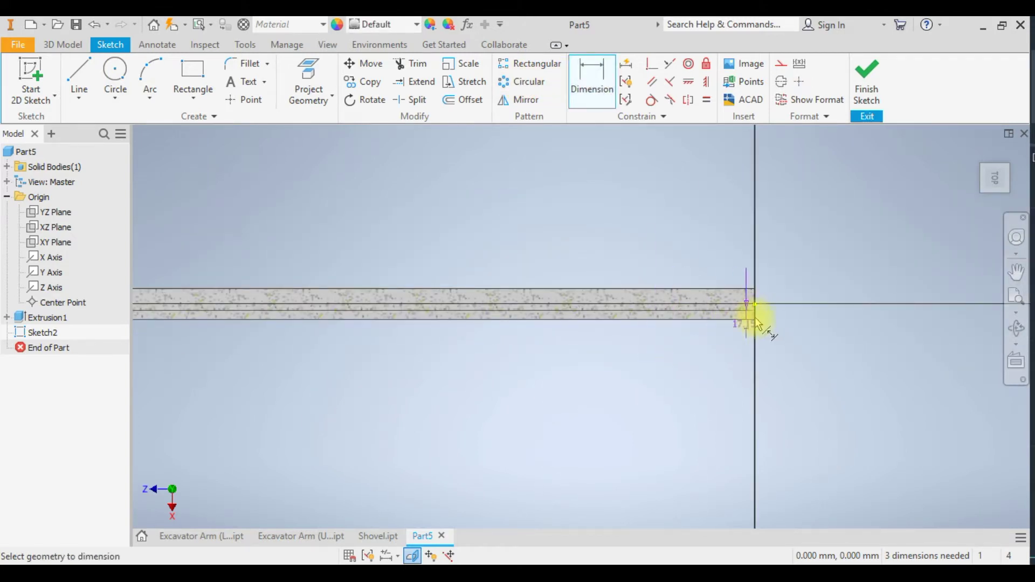
pyautogui.click(756, 309)
pyautogui.click(625, 422)
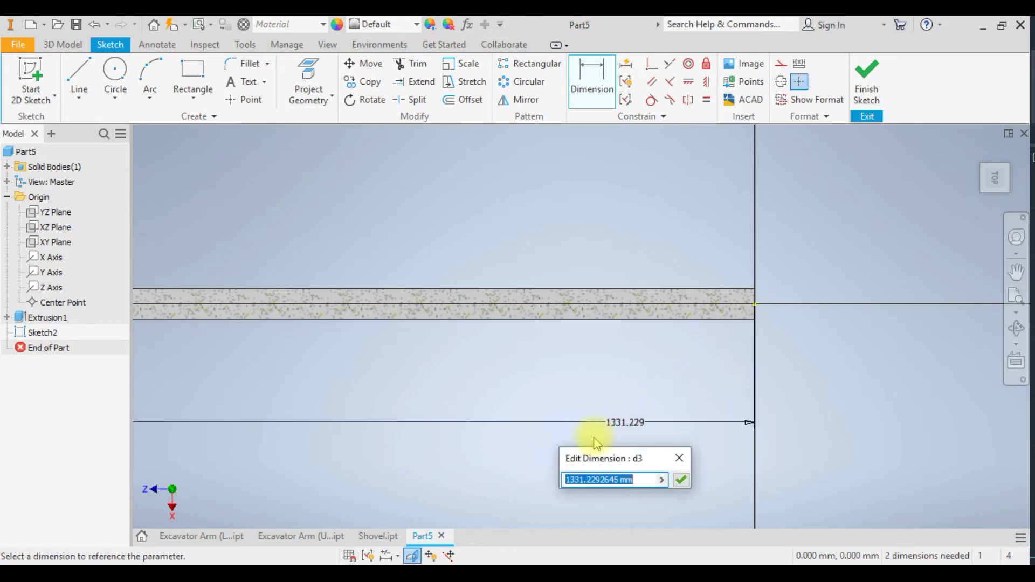
pyautogui.write('1300')
pyautogui.press('Return')
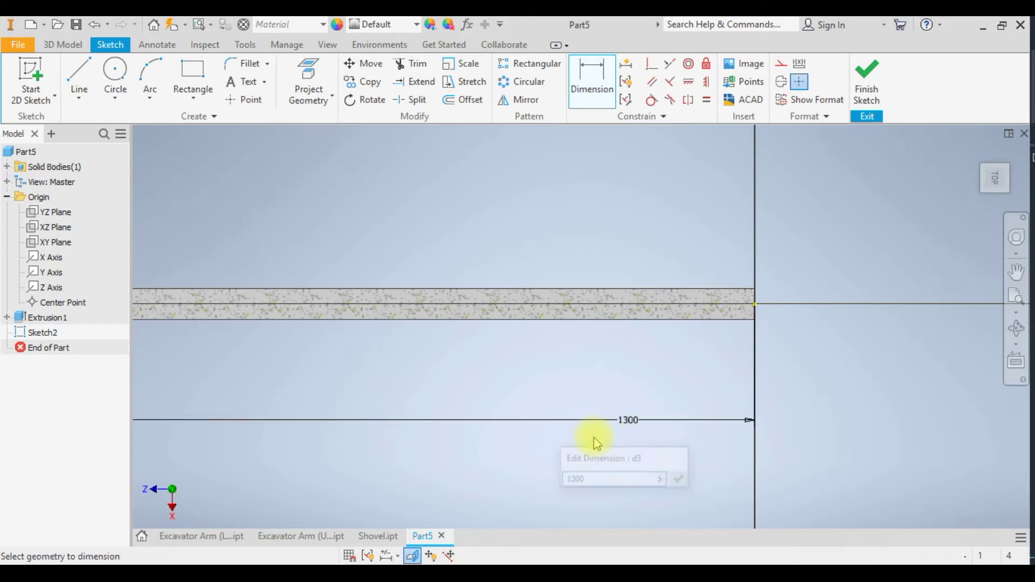
# Try to apply an Equal constraint between the outer long edges of the two rectangles.
pyautogui.scroll(6, 613, 461)
pyautogui.scroll(-5, 531, 463)
pyautogui.scroll(-4, 459, 366)
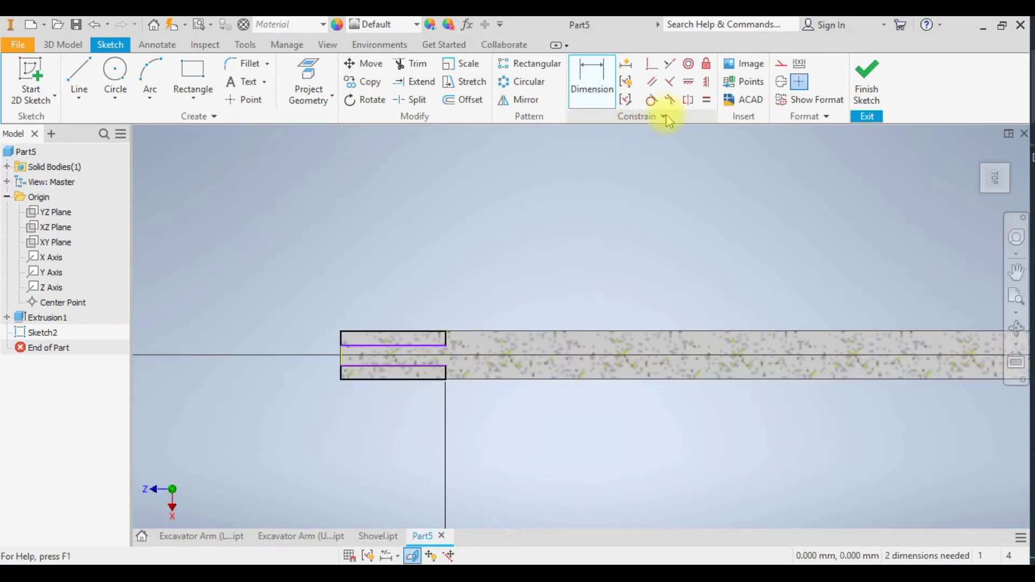
pyautogui.click(707, 101)
pyautogui.click(414, 379)
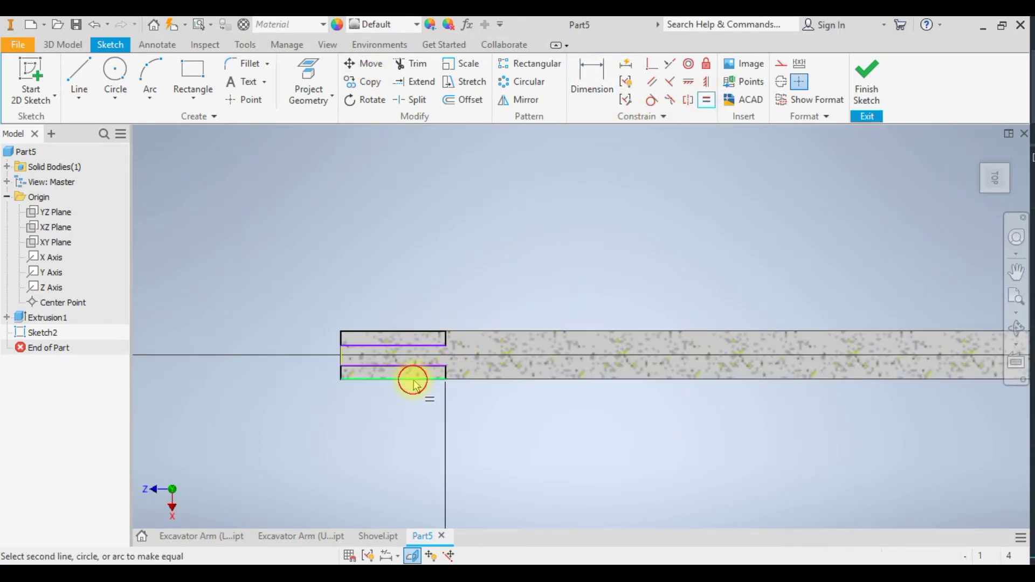
pyautogui.click(420, 331)
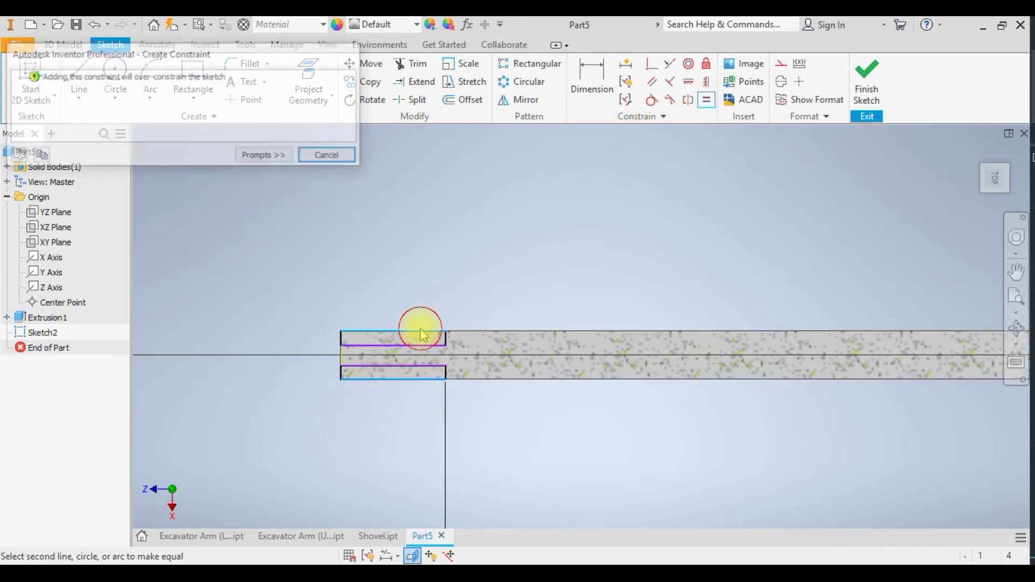
pyautogui.click(324, 160)
# Dimension the gap between the two rectangles' inner long edges as 30 mm.
pyautogui.scroll(-3, 430, 364)
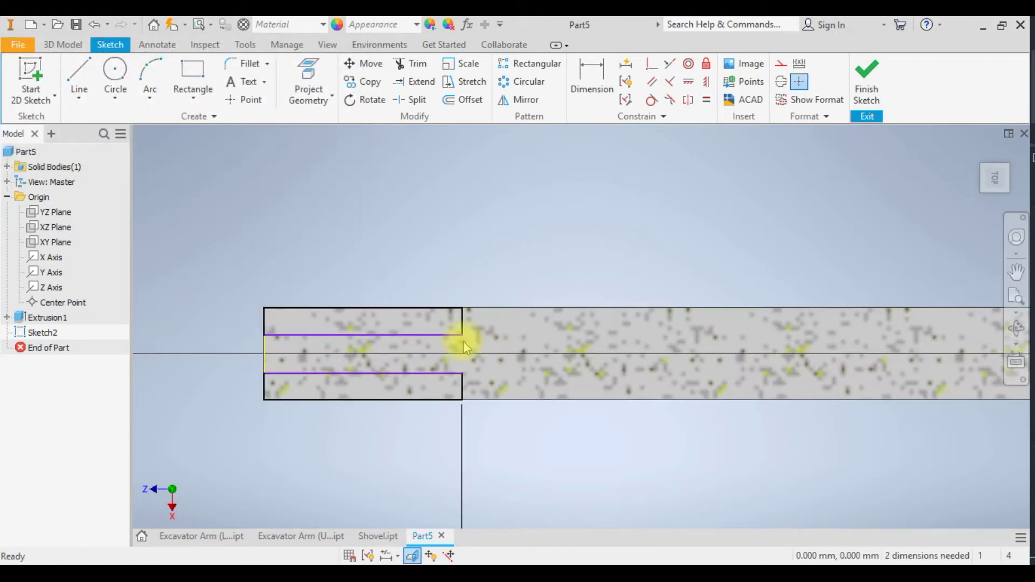
pyautogui.scroll(2, 464, 343)
pyautogui.scroll(-2, 464, 343)
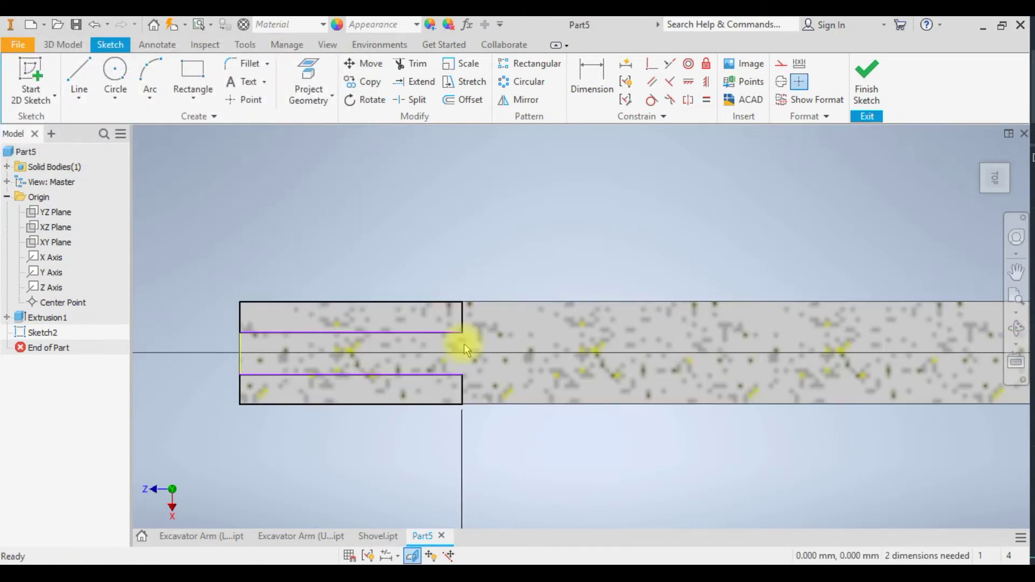
pyautogui.click(592, 78)
pyautogui.click(278, 376)
pyautogui.click(283, 334)
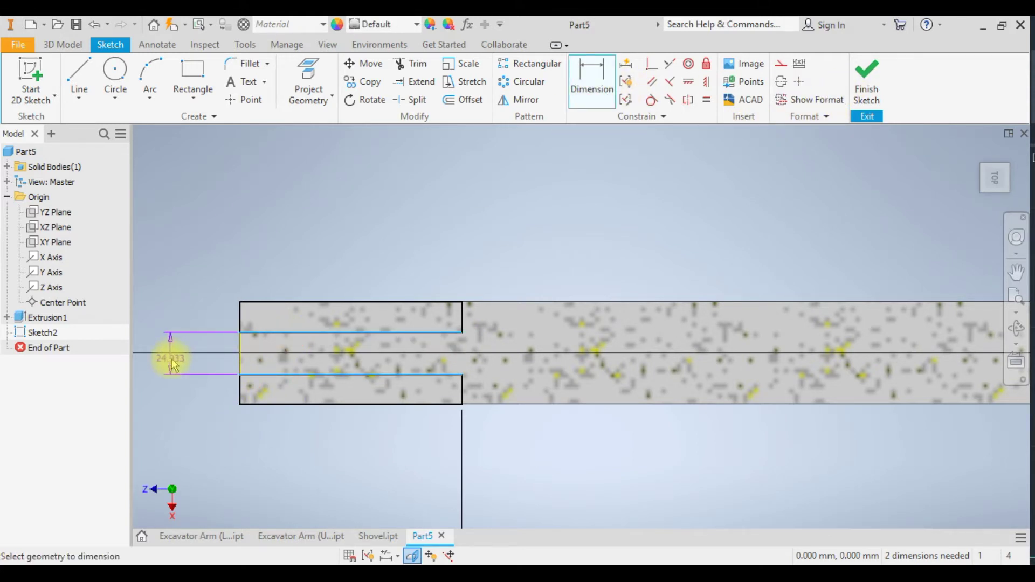
pyautogui.click(173, 365)
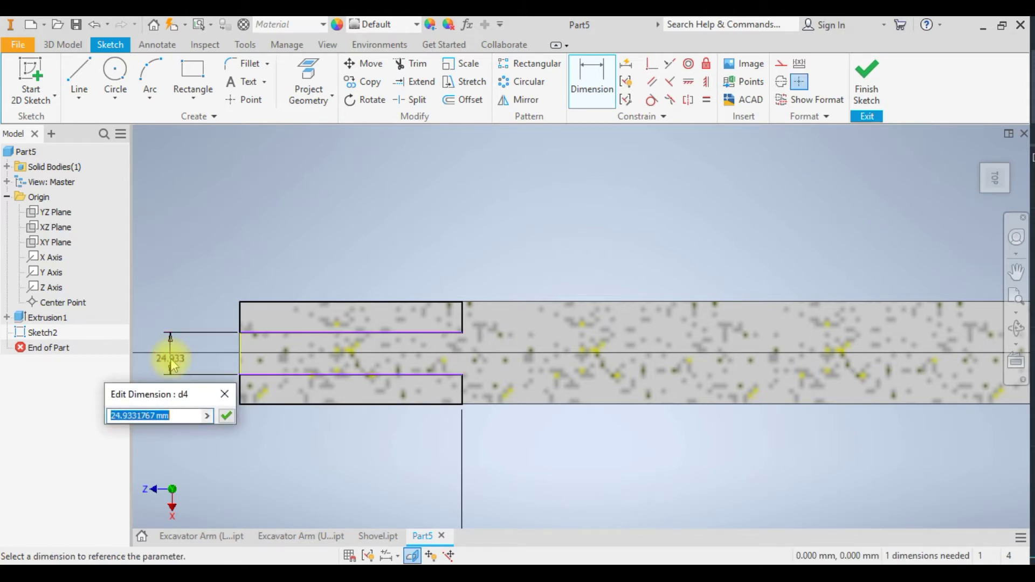
pyautogui.write('30')
pyautogui.click(173, 365)
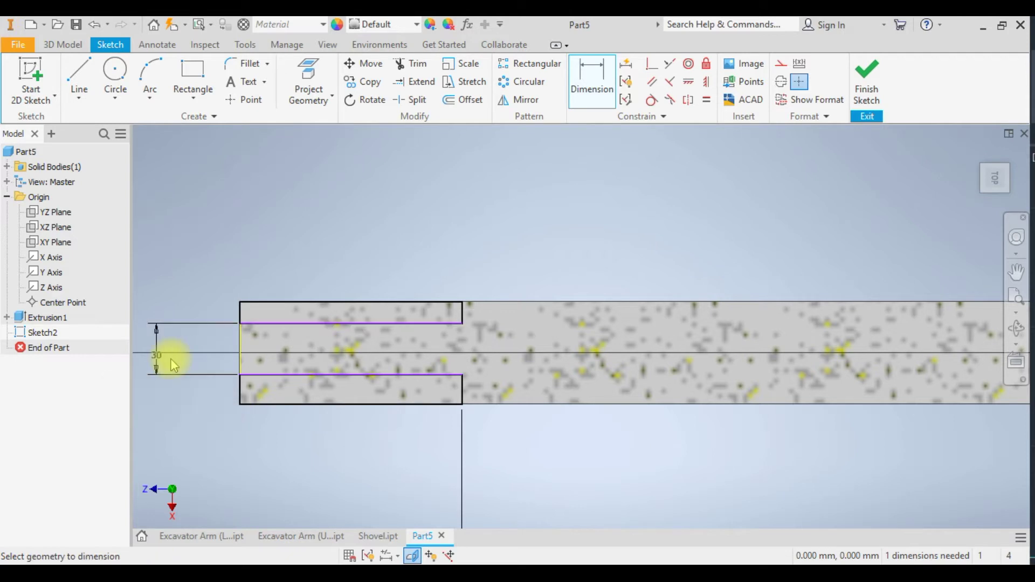
# Try to apply an Equal constraint at the rod's end edge and undo it.
pyautogui.press('Escape')
pyautogui.click(706, 102)
pyautogui.click(241, 383)
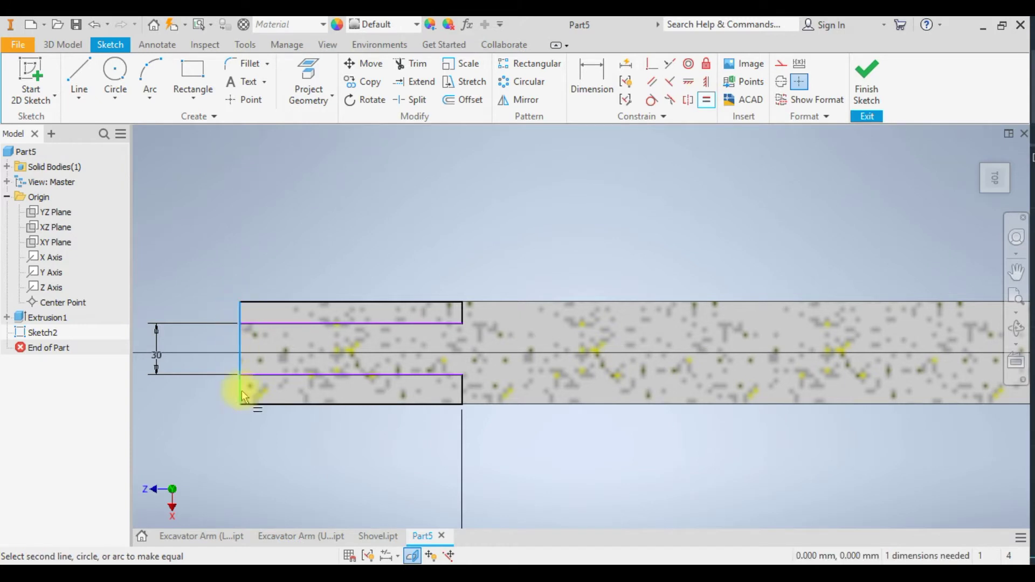
pyautogui.click(239, 395)
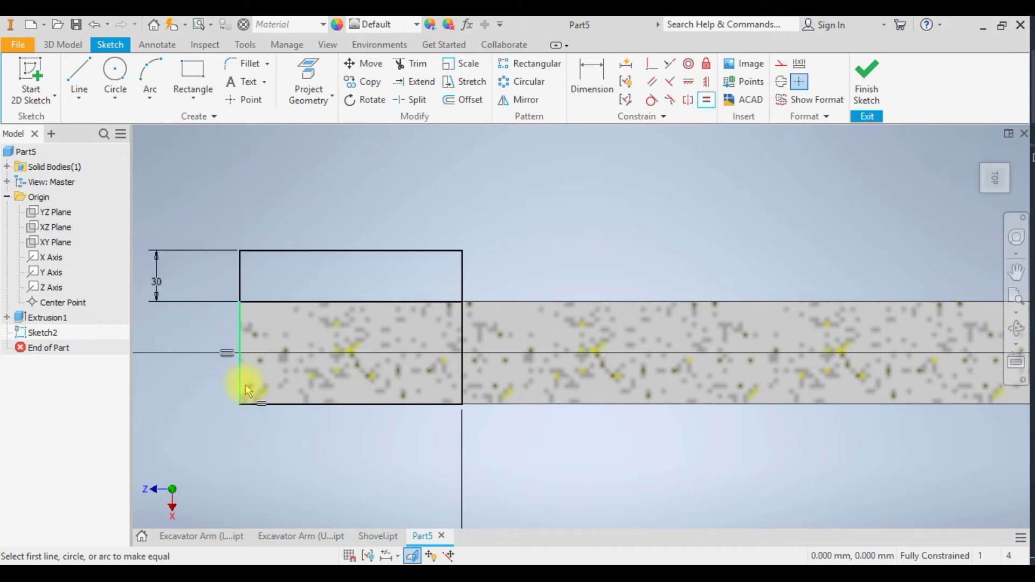
pyautogui.hotkey('ctrl', 'z')
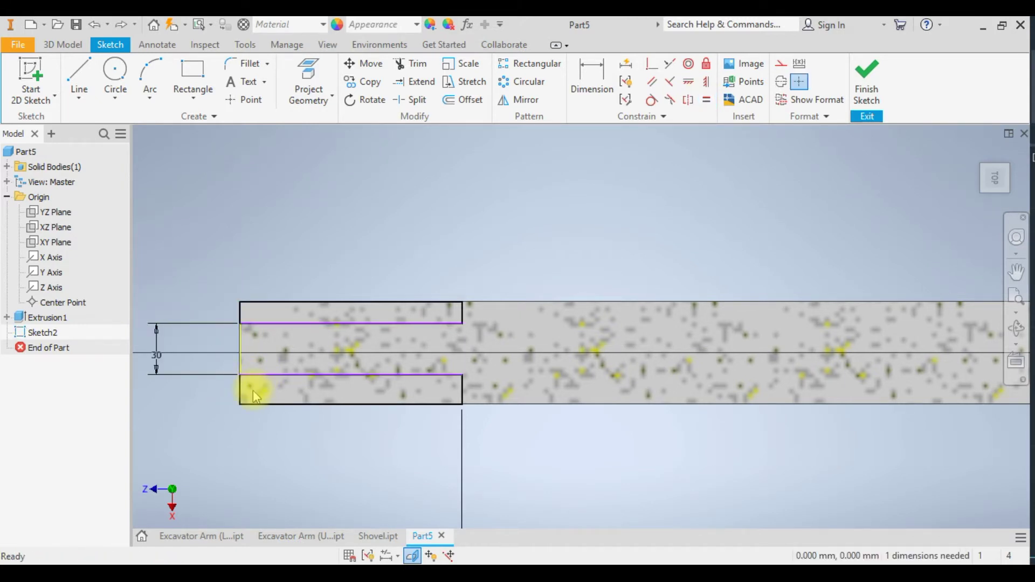
# Dimension the short side of the lower rectangle as 15 mm and finish the sketch.
pyautogui.scroll(3, 262, 375)
pyautogui.scroll(-2, 256, 304)
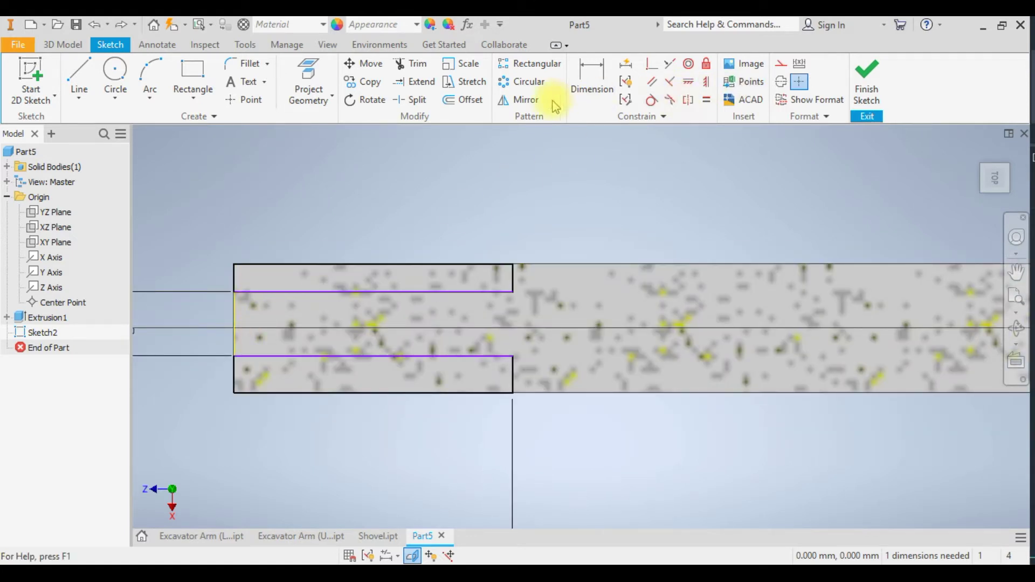
pyautogui.click(598, 75)
pyautogui.scroll(-2, 253, 375)
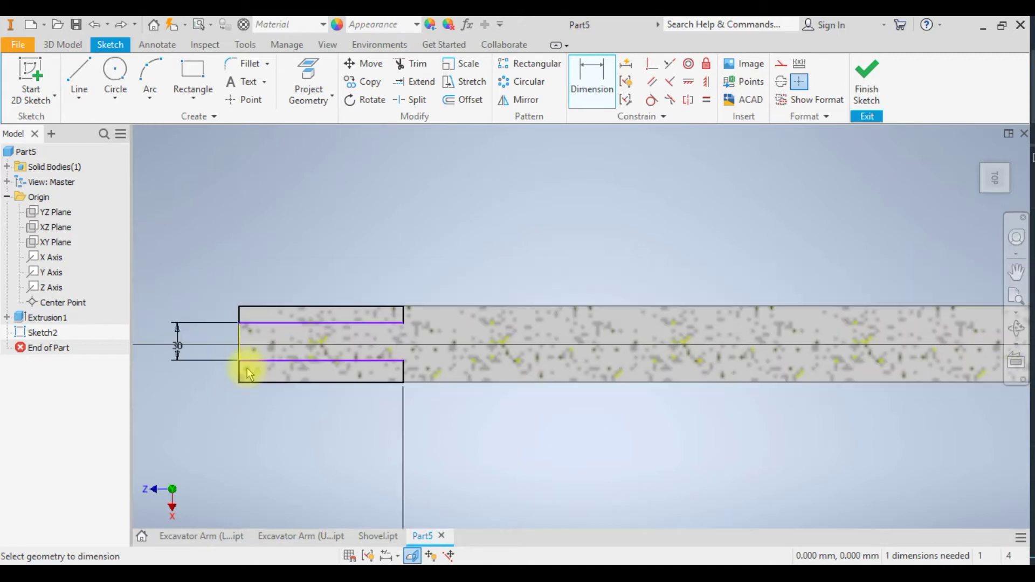
pyautogui.scroll(2, 253, 373)
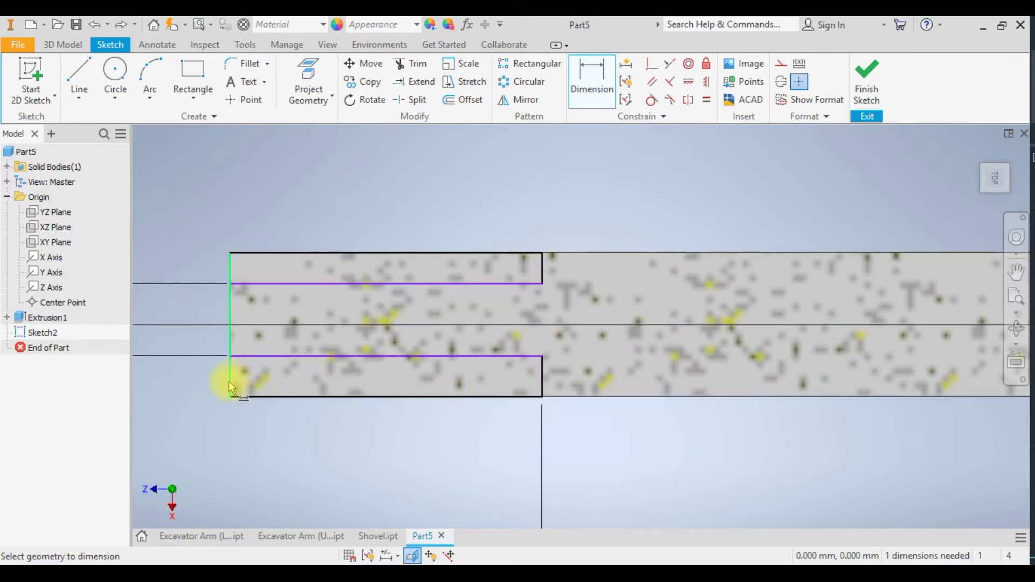
pyautogui.click(545, 383)
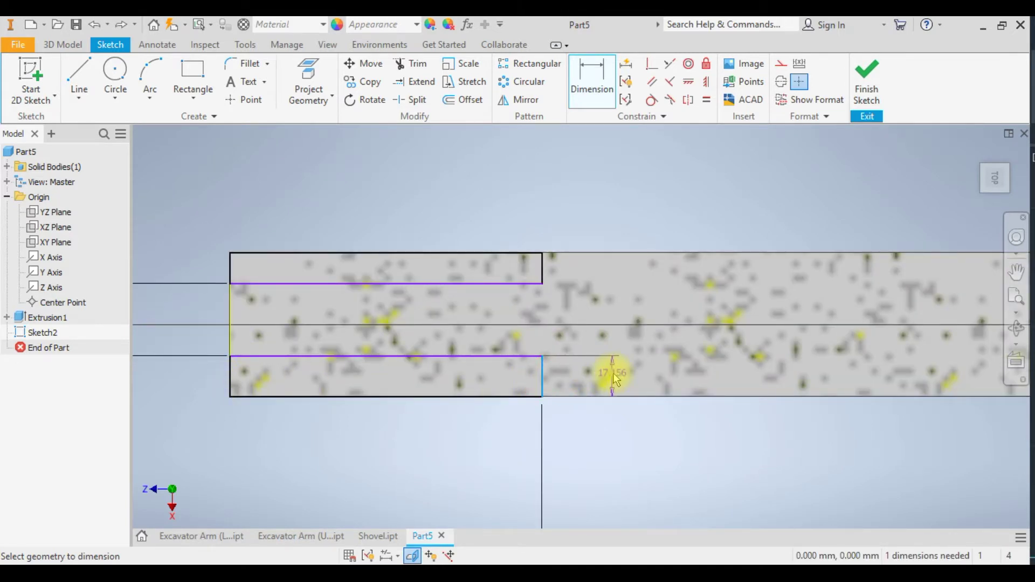
pyautogui.click(613, 373)
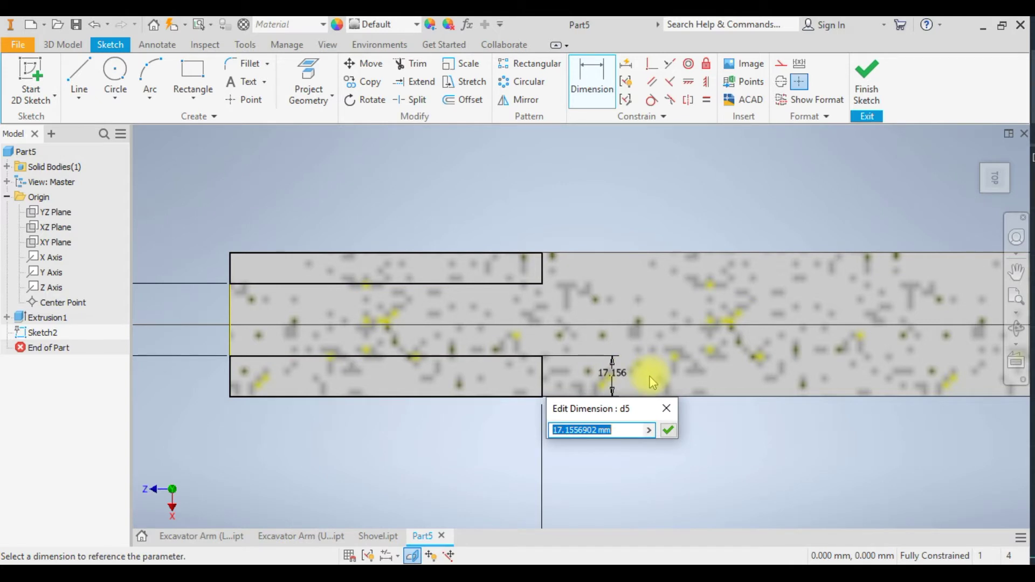
pyautogui.scroll(-2, 652, 383)
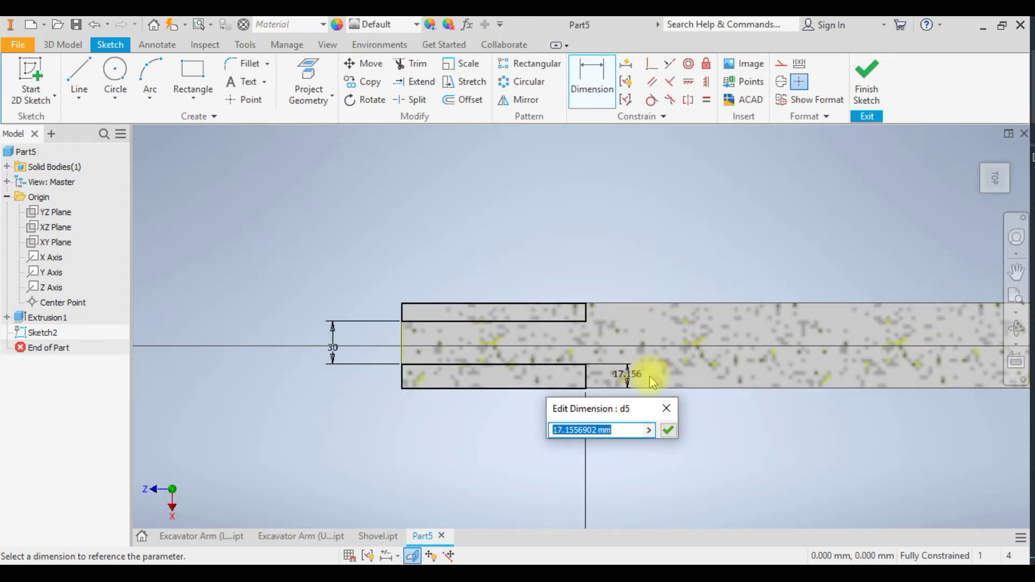
pyautogui.write('15')
pyautogui.press('Return')
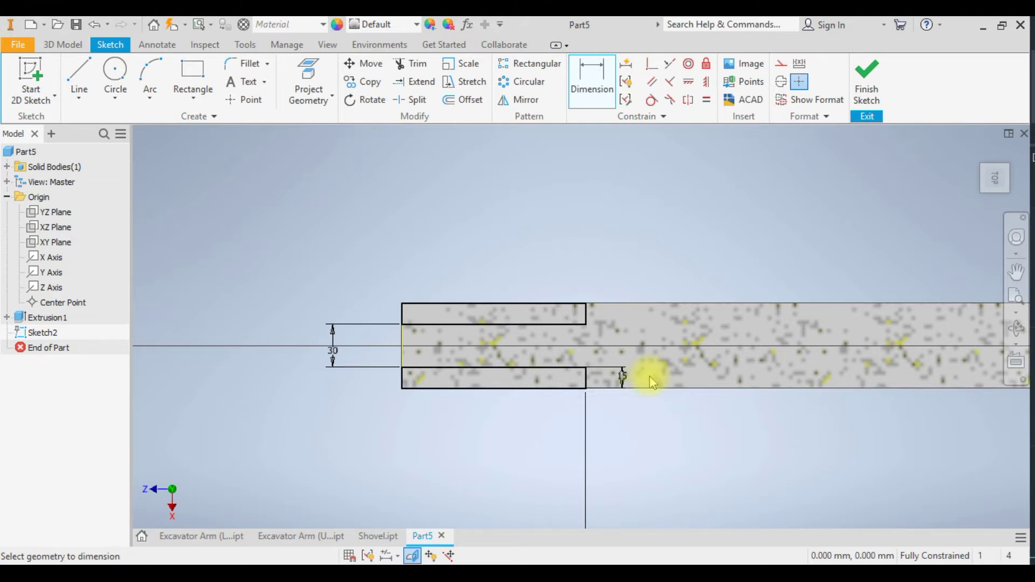
pyautogui.scroll(-3, 573, 320)
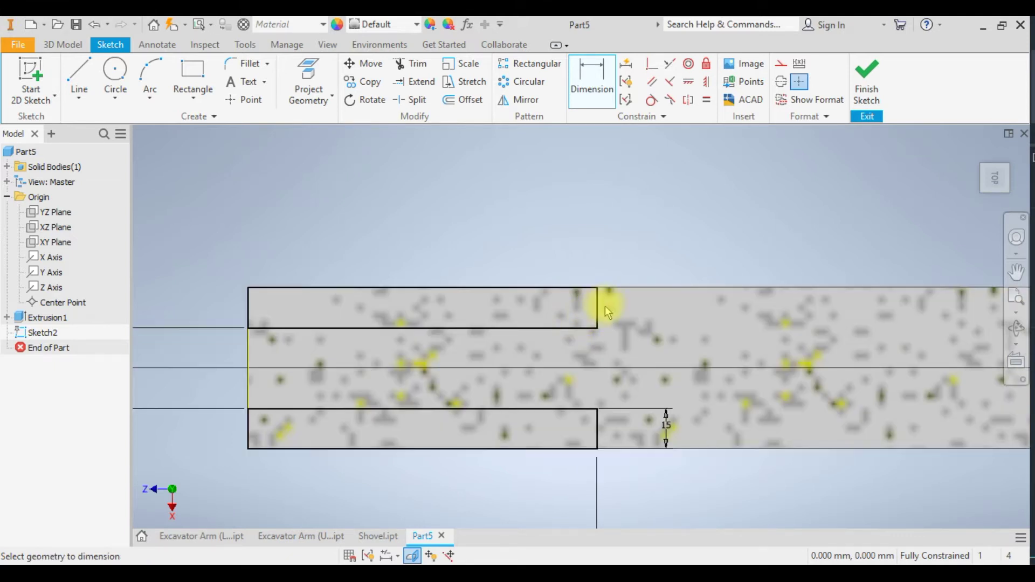
pyautogui.click(874, 80)
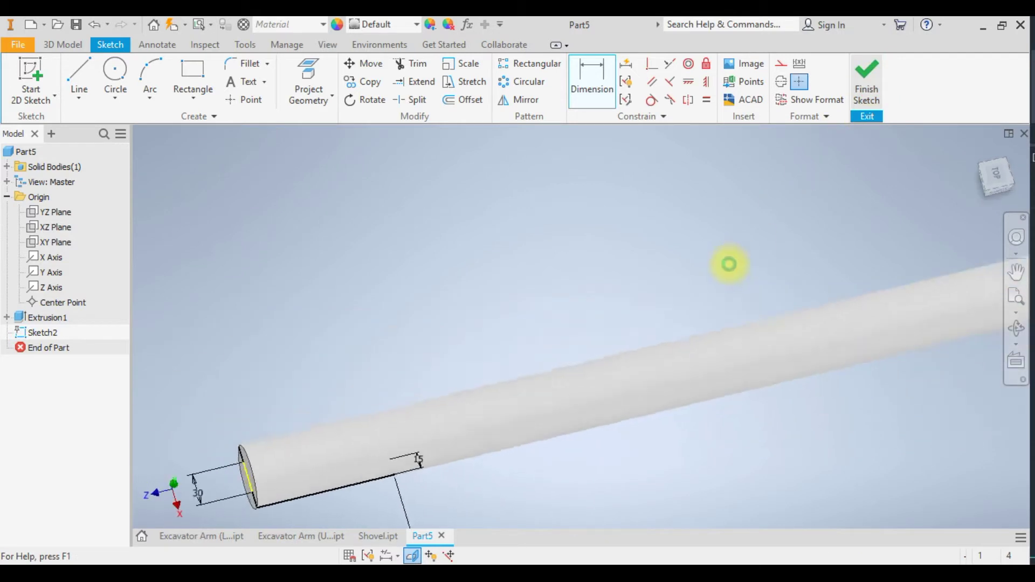
# Cut both rectangles from the rod with a symmetric extrusion of 60 mm, leaving a flat tongue at its end.
pyautogui.click(79, 89)
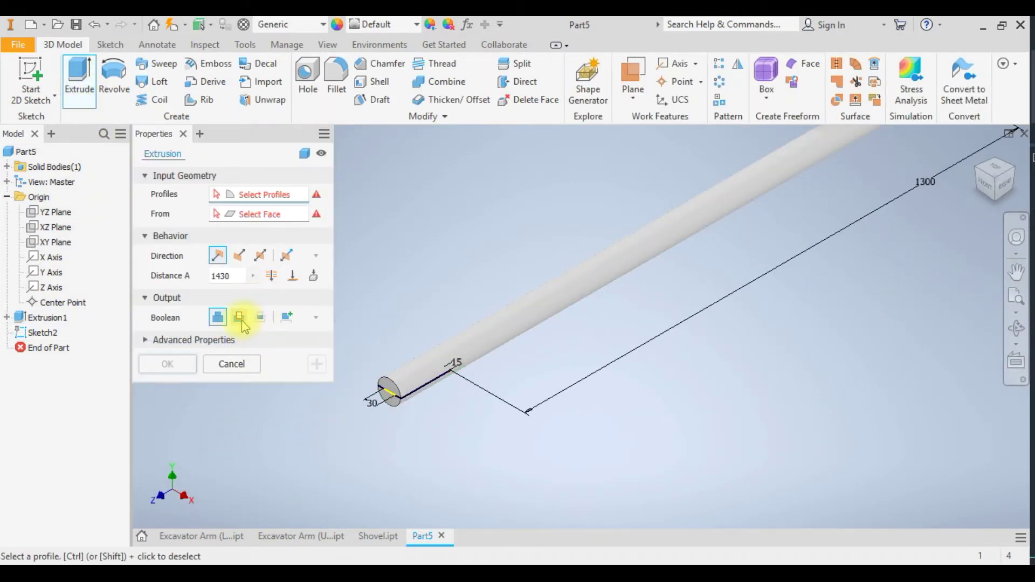
pyautogui.click(239, 318)
pyautogui.click(239, 255)
pyautogui.click(260, 255)
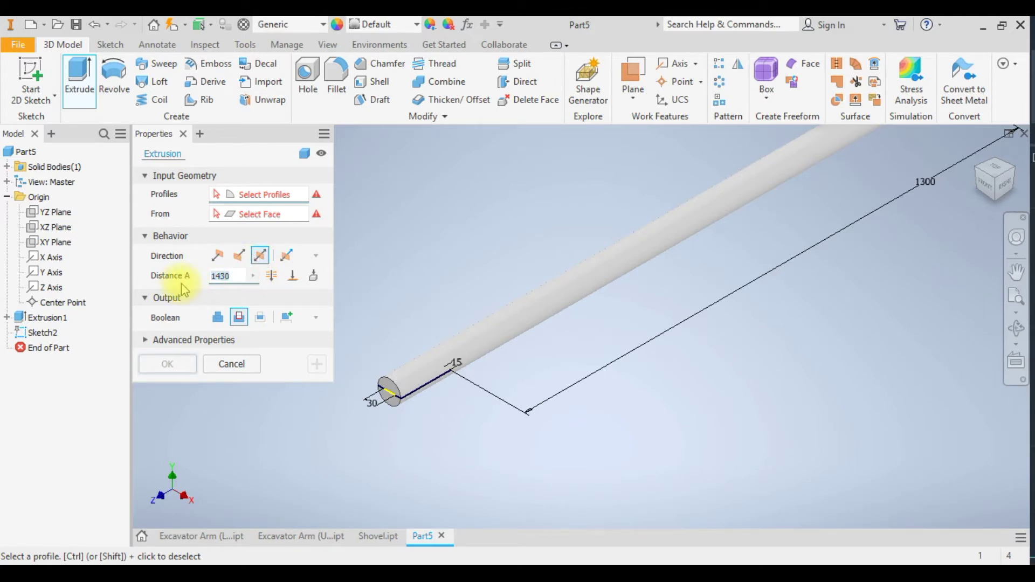
pyautogui.write('60')
pyautogui.scroll(3, 473, 392)
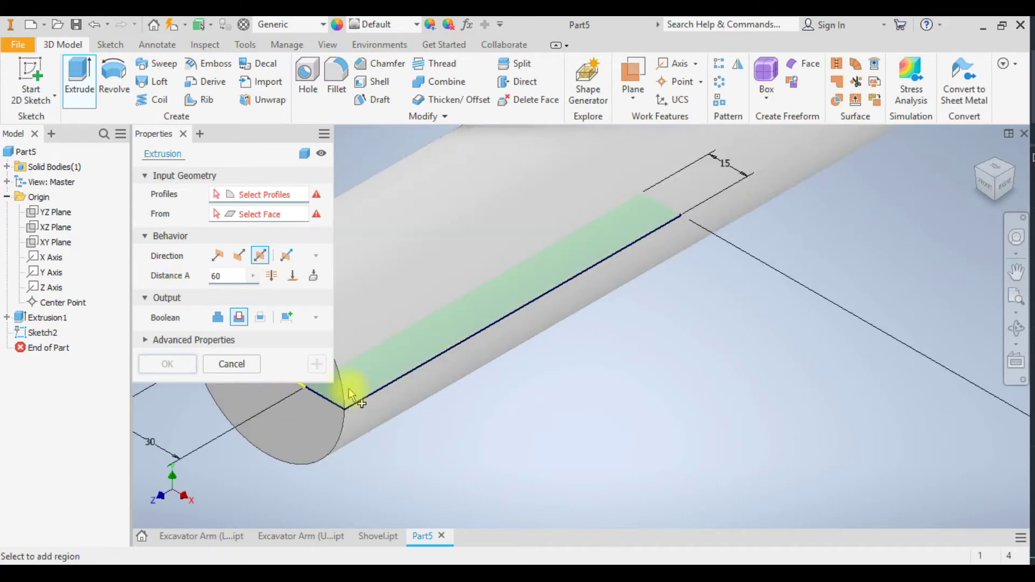
pyautogui.scroll(-1, 345, 386)
pyautogui.click(413, 387)
pyautogui.moveTo(412, 387); pyautogui.dragTo(476, 417, button='middle')
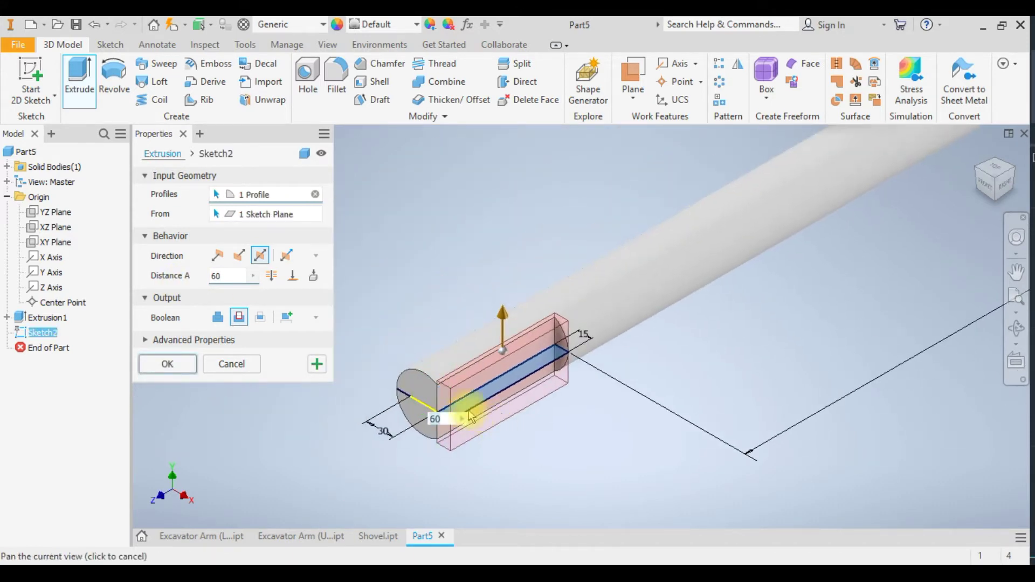
pyautogui.click(415, 386)
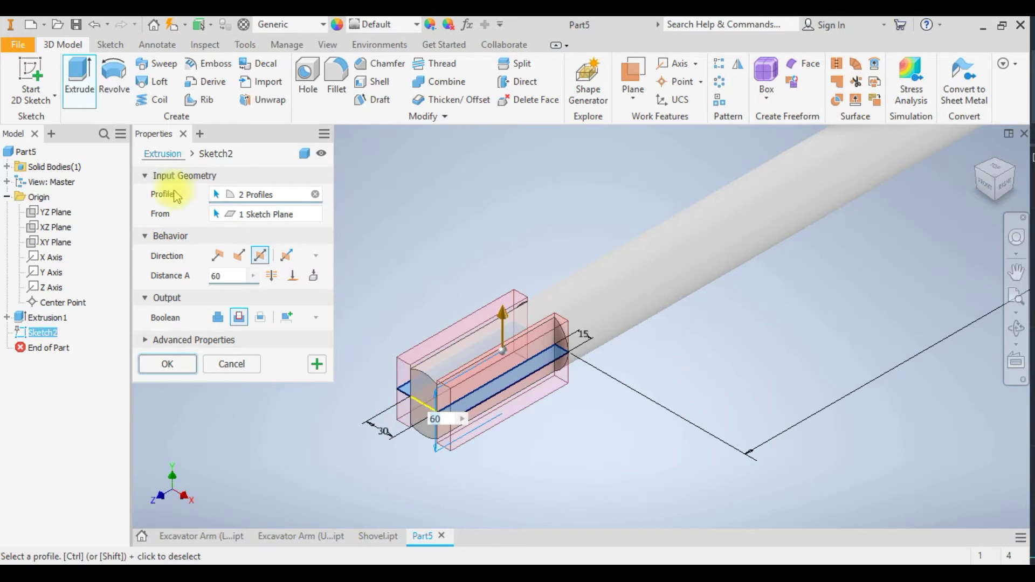
pyautogui.click(166, 369)
# Round the upper edge of the flat tongue's end face with a 30 mm constant-radius fillet.
pyautogui.keyDown('shift'); pyautogui.moveTo(502, 400); pyautogui.dragTo(469, 139, button='middle'); pyautogui.keyUp('shift')
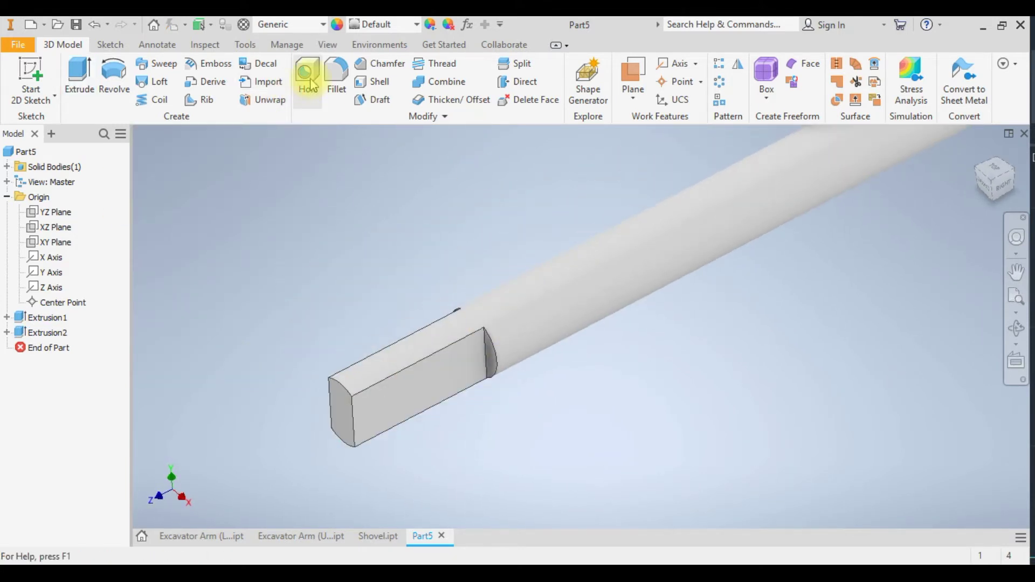
pyautogui.click(336, 76)
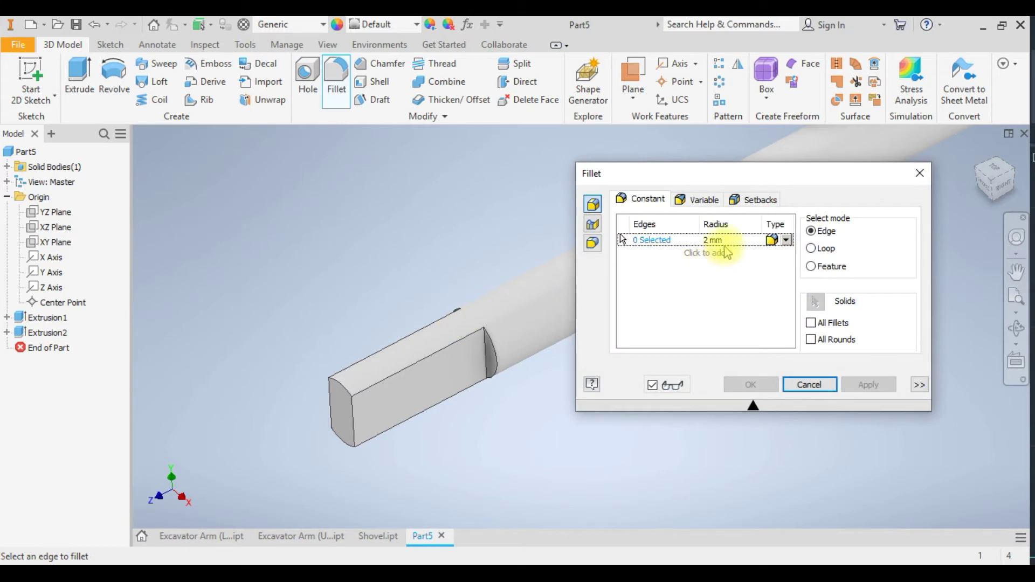
pyautogui.write('30')
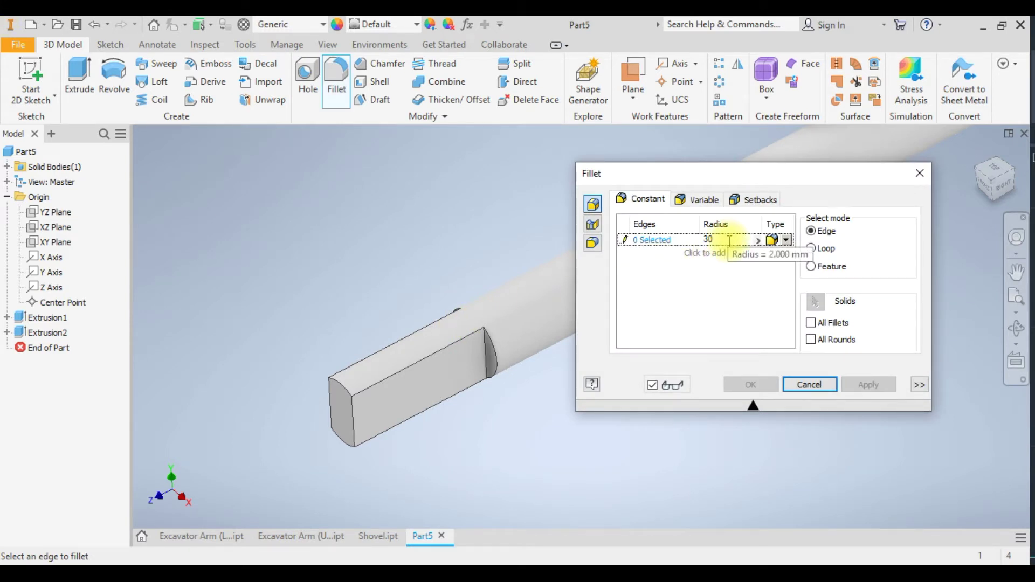
pyautogui.click(344, 382)
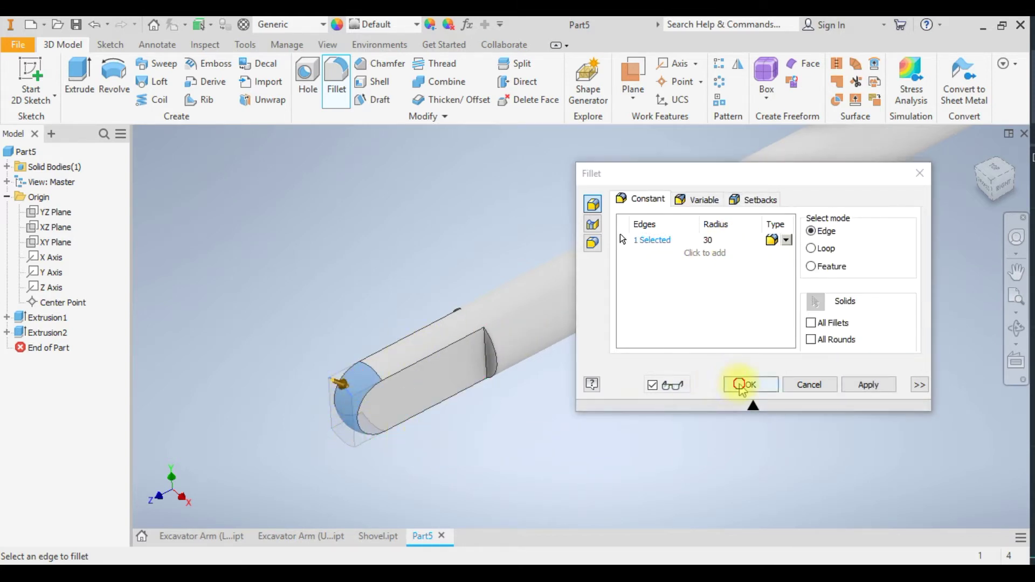
pyautogui.click(749, 385)
pyautogui.keyDown('shift'); pyautogui.moveTo(483, 441); pyautogui.dragTo(244, 373, button='middle'); pyautogui.keyUp('shift')
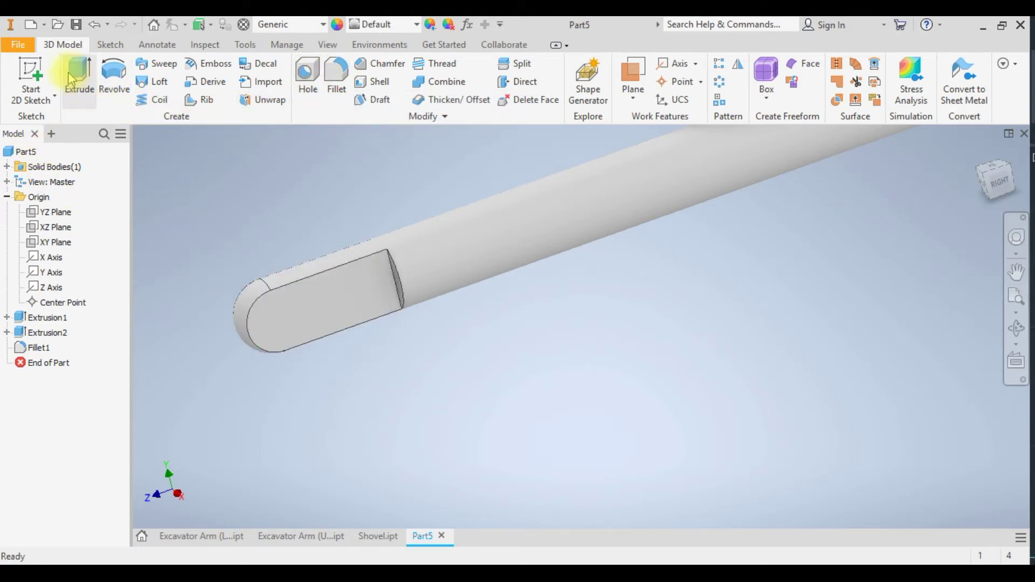
# Start a sketch on the tongue's flat side face and draw a circle near its rounded end.
pyautogui.click(304, 294)
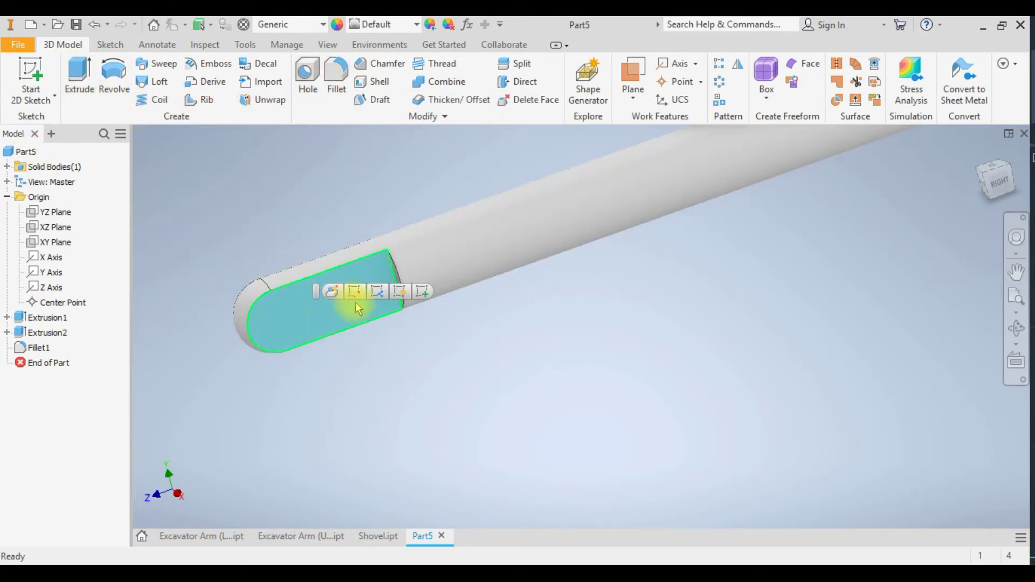
pyautogui.click(422, 292)
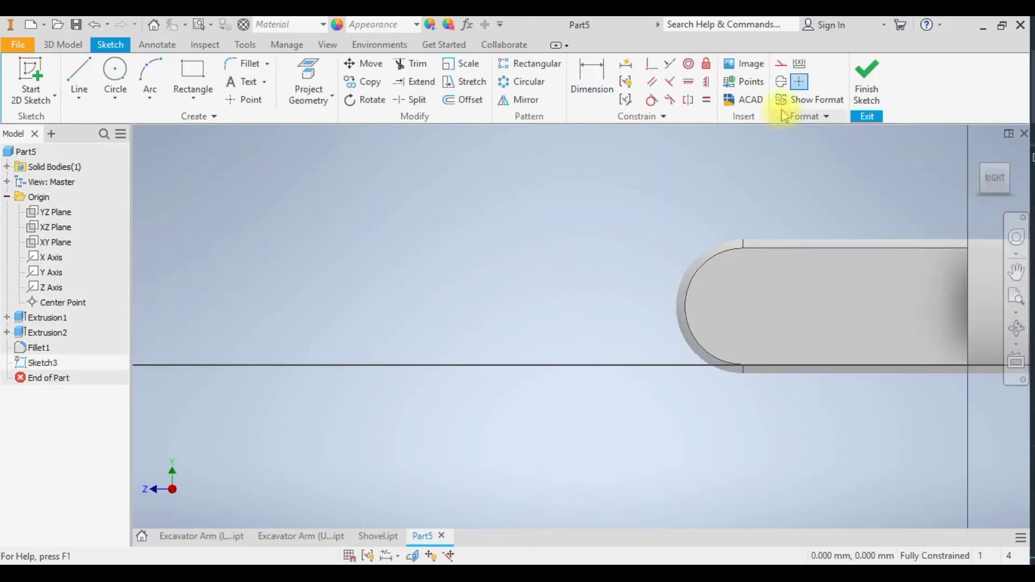
pyautogui.click(118, 78)
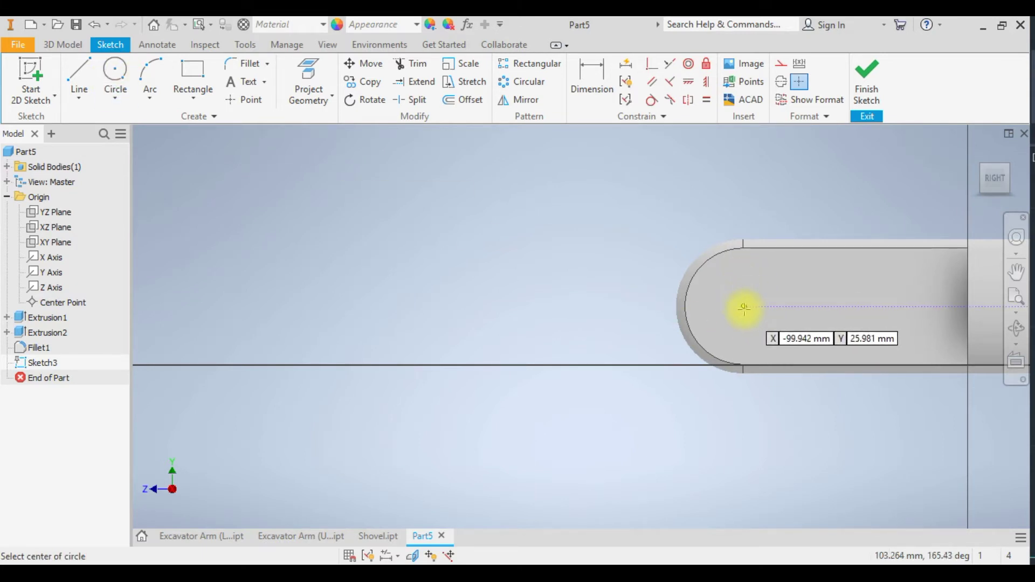
pyautogui.click(752, 312)
pyautogui.click(768, 286)
pyautogui.press('Escape')
# Set the diameter of the circle on the tongue to 45 mm.
pyautogui.click(603, 93)
pyautogui.click(770, 289)
pyautogui.click(789, 212)
pyautogui.write('45')
pyautogui.press('Return')
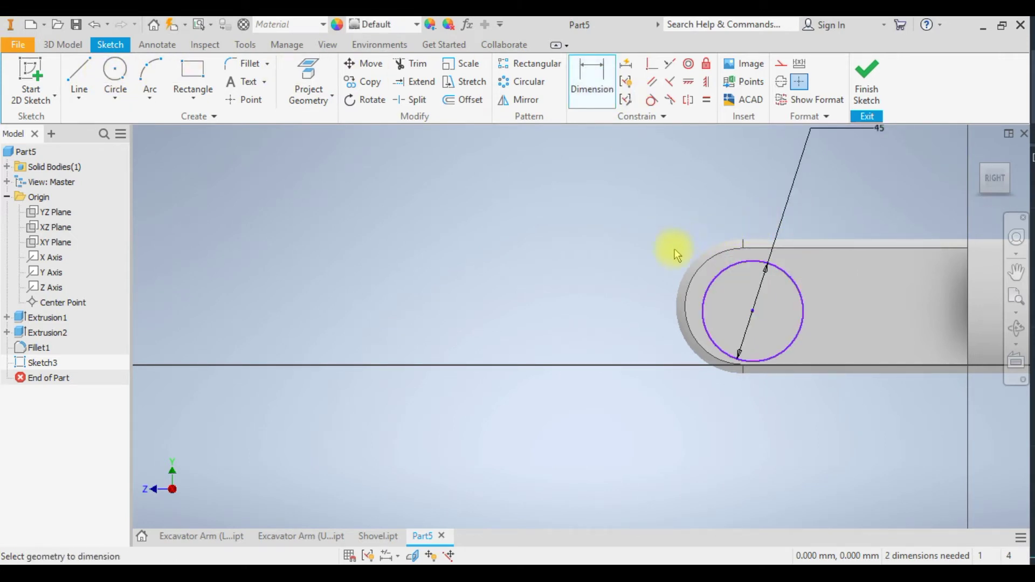
# Make the circle concentric with the arc of the tongue's rounded end and finish the sketch.
pyautogui.click(707, 304)
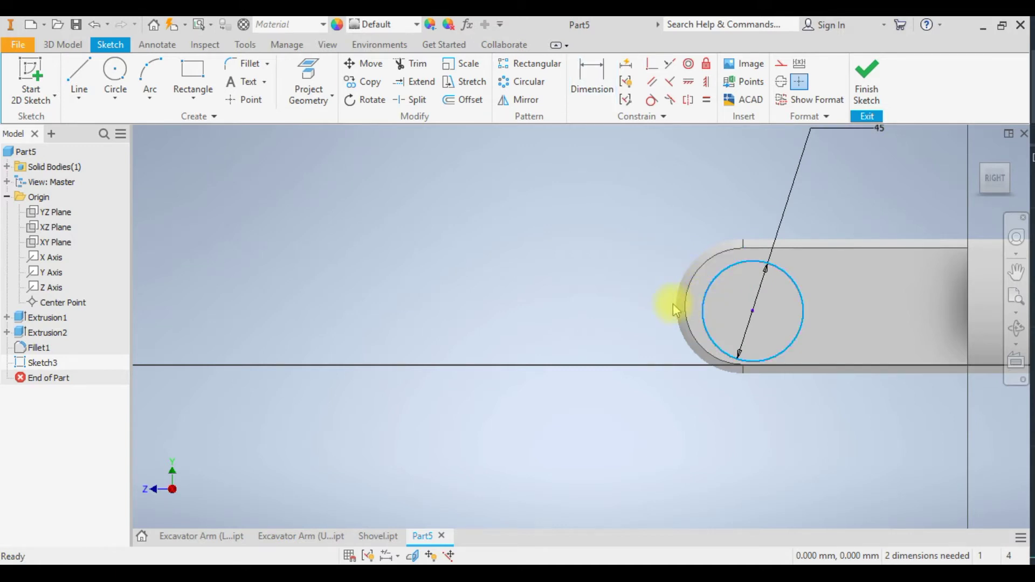
pyautogui.click(686, 64)
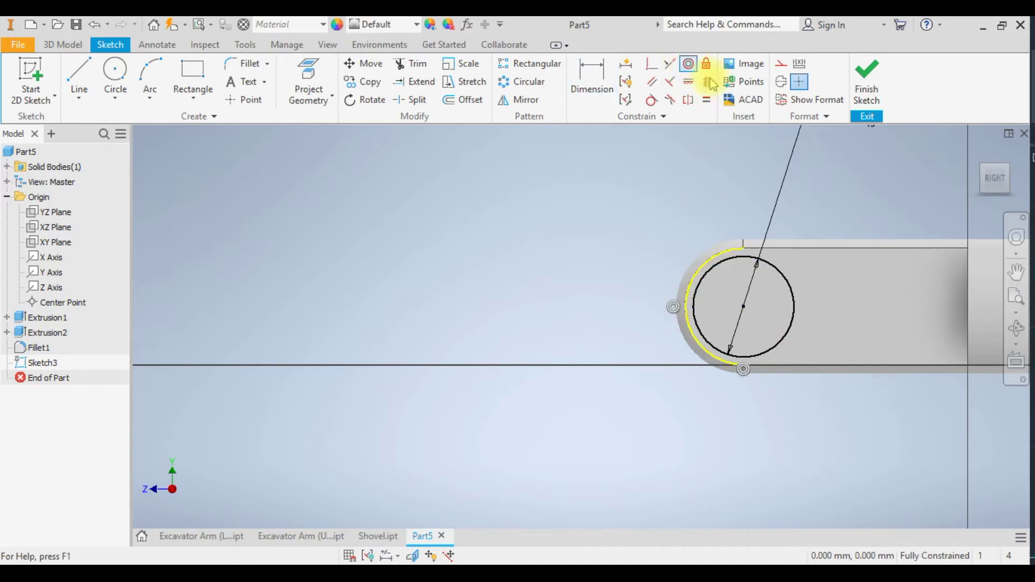
pyautogui.click(866, 76)
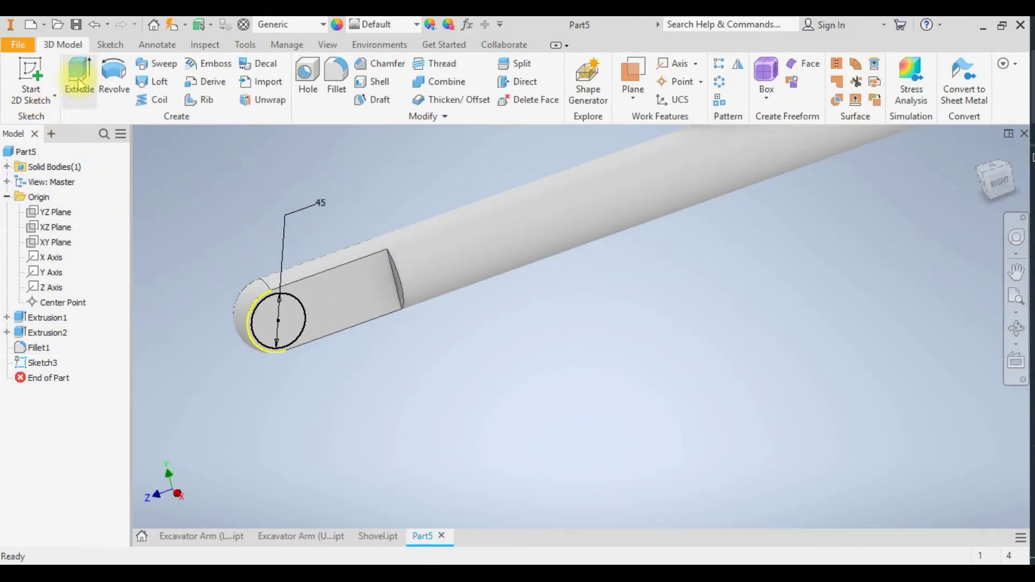
# Cut the 45 mm circle through all of the tongue with an extrusion directed into the material.
pyautogui.click(78, 79)
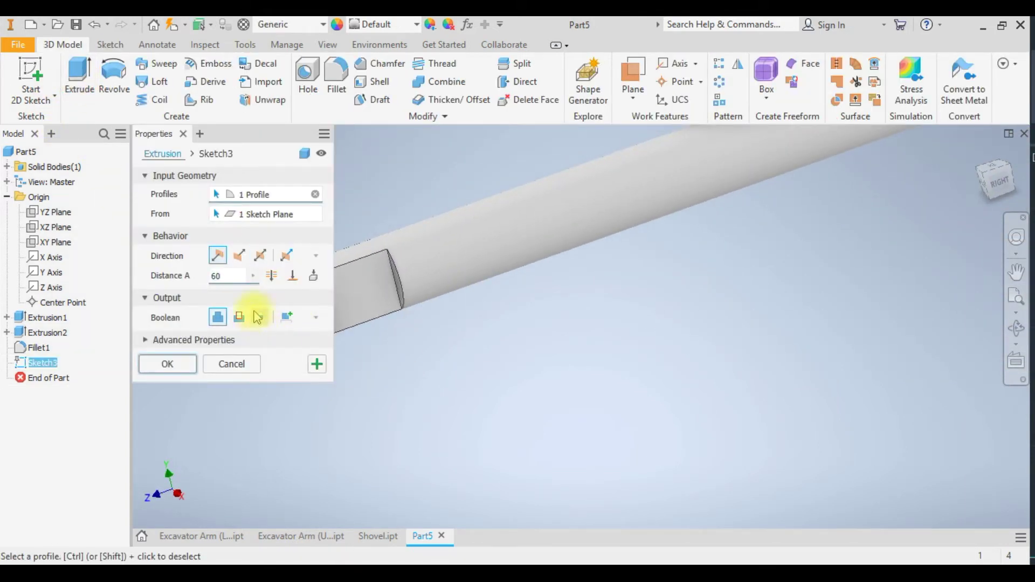
pyautogui.click(272, 276)
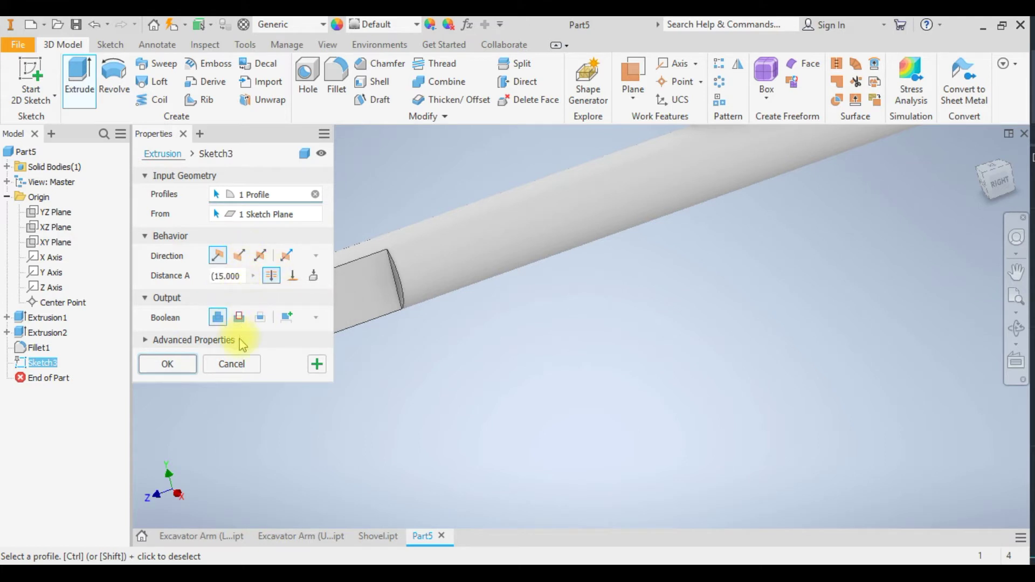
pyautogui.scroll(-5, 608, 339)
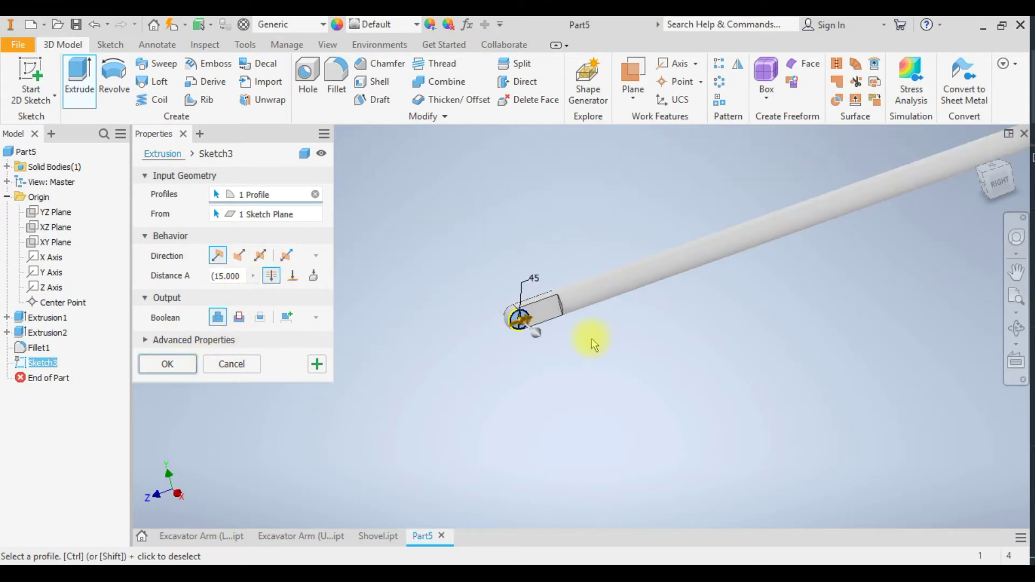
pyautogui.scroll(4, 450, 340)
pyautogui.keyDown('shift'); pyautogui.moveTo(492, 315); pyautogui.dragTo(541, 338, button='middle'); pyautogui.keyUp('shift')
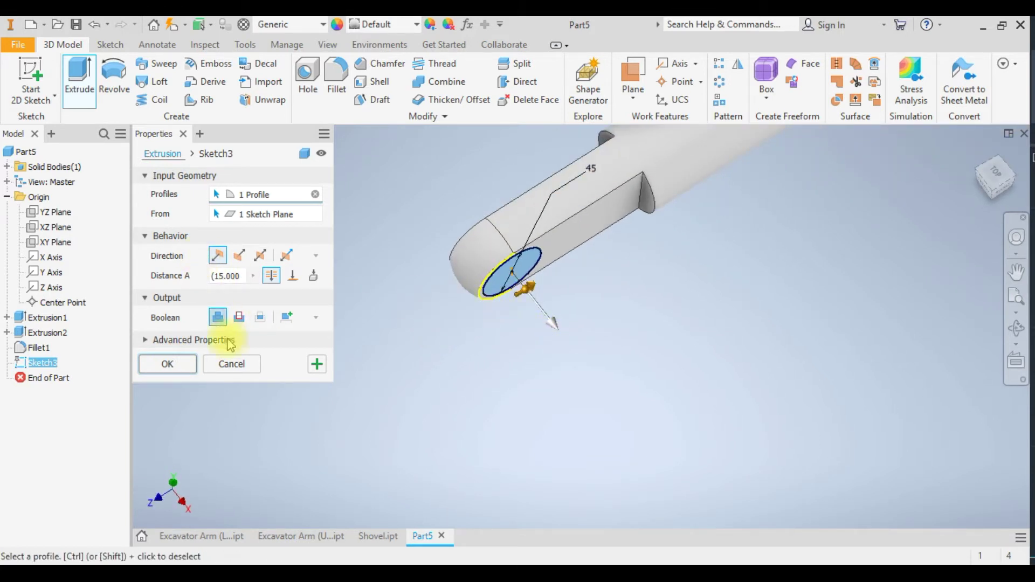
pyautogui.click(241, 319)
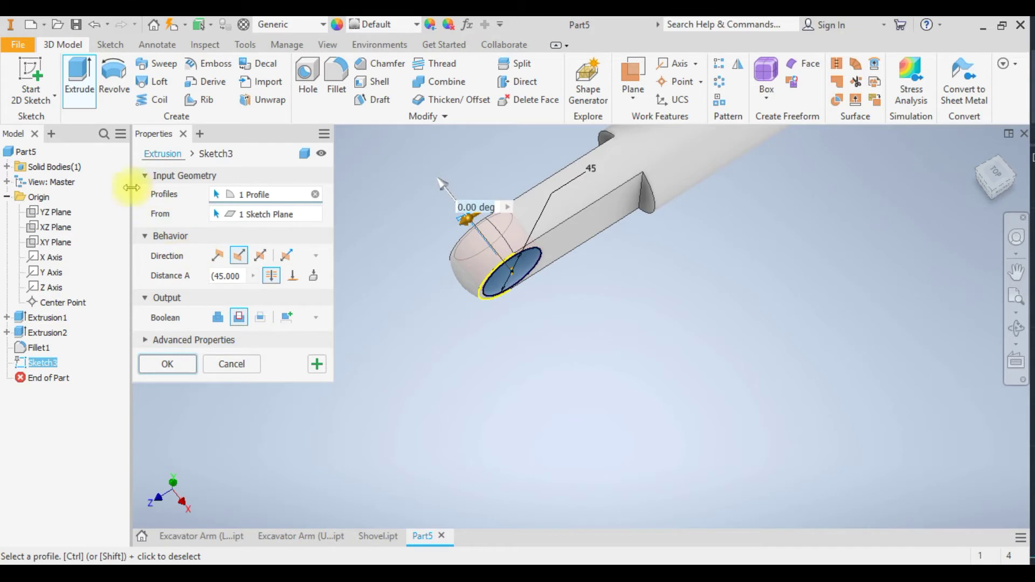
pyautogui.click(176, 367)
# Save the part as Hydraulic Arm 1 (inner) in the Excavator Arm folder.
pyautogui.keyDown('shift'); pyautogui.moveTo(728, 421); pyautogui.dragTo(421, 381, button='middle'); pyautogui.keyUp('shift')
pyautogui.scroll(-6, 740, 426)
pyautogui.scroll(4, 740, 426)
pyautogui.scroll(-3, 599, 374)
pyautogui.keyDown('shift'); pyautogui.moveTo(601, 378); pyautogui.dragTo(642, 404, button='middle'); pyautogui.keyUp('shift')
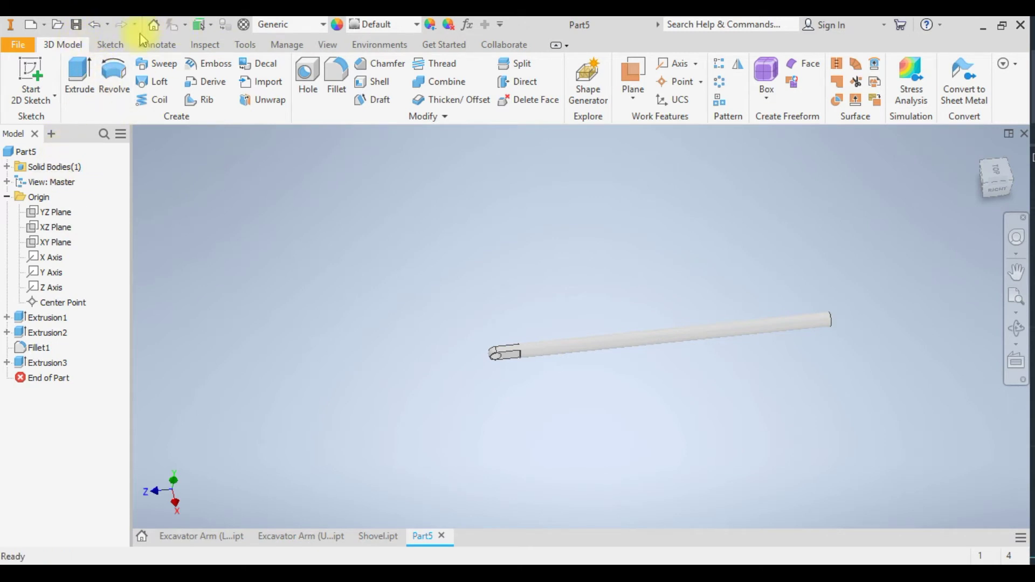
pyautogui.click(77, 25)
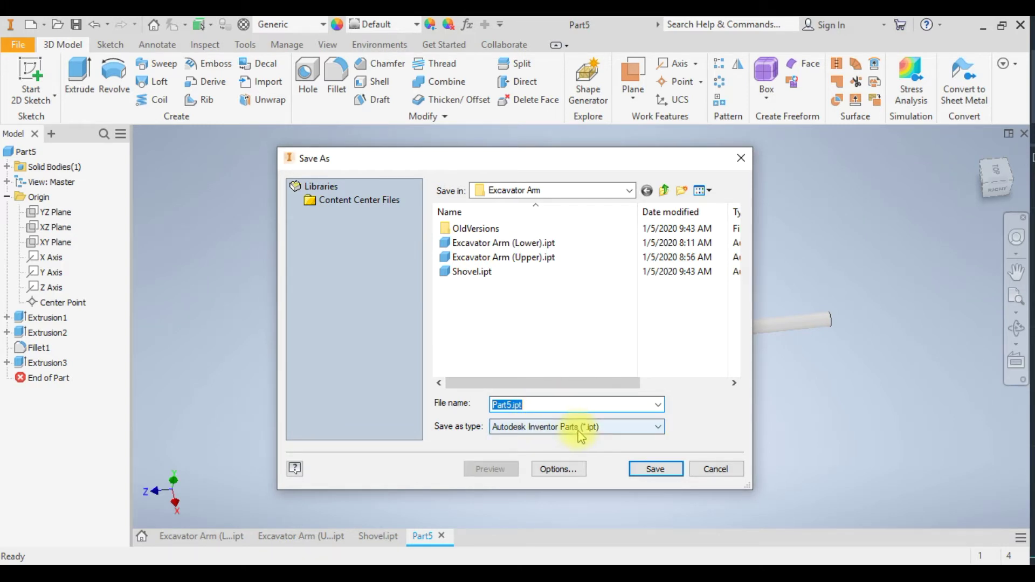
pyautogui.write('H')
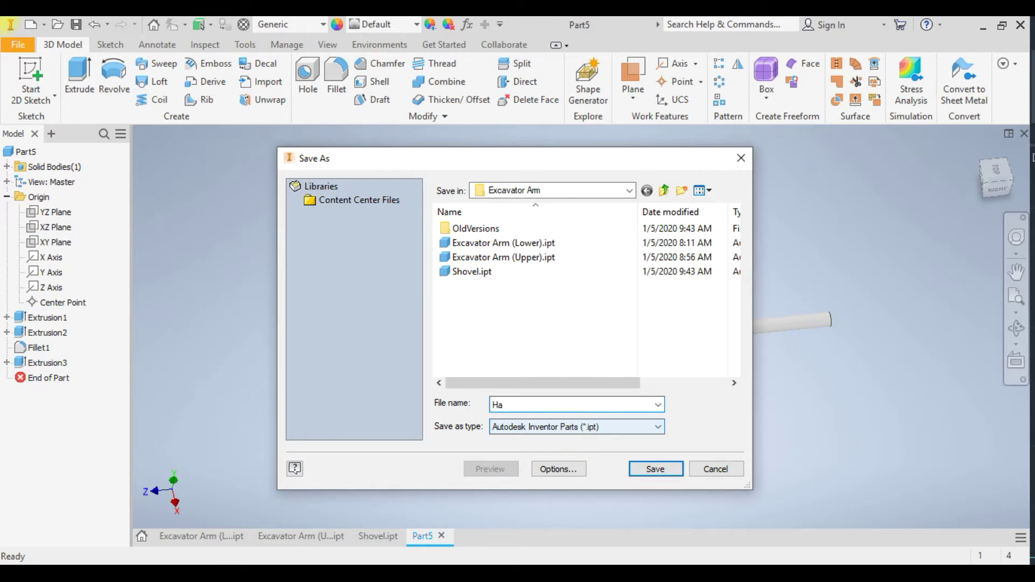
pyautogui.write('ydraulic Arm 1(inner')
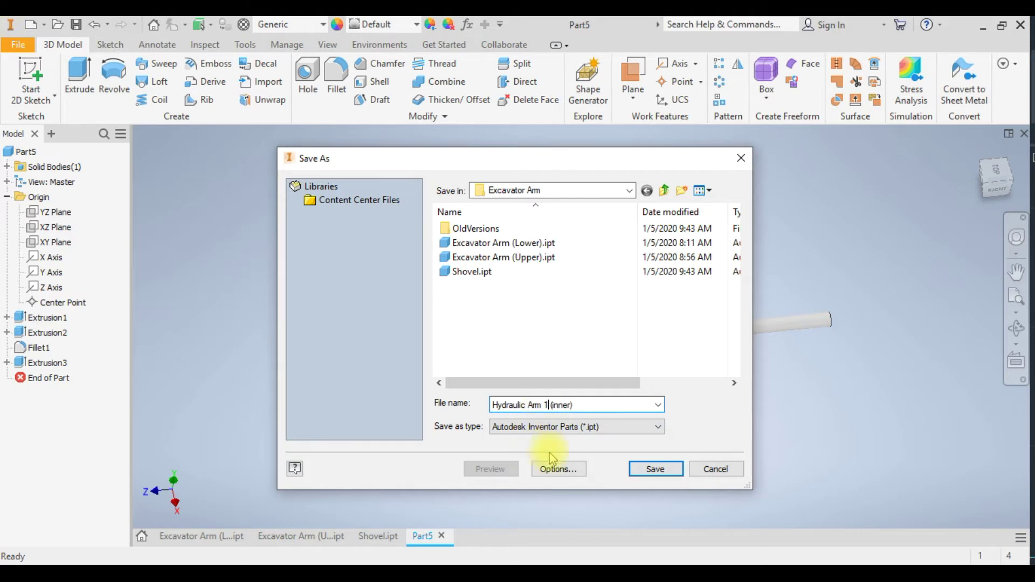
pyautogui.click(655, 472)
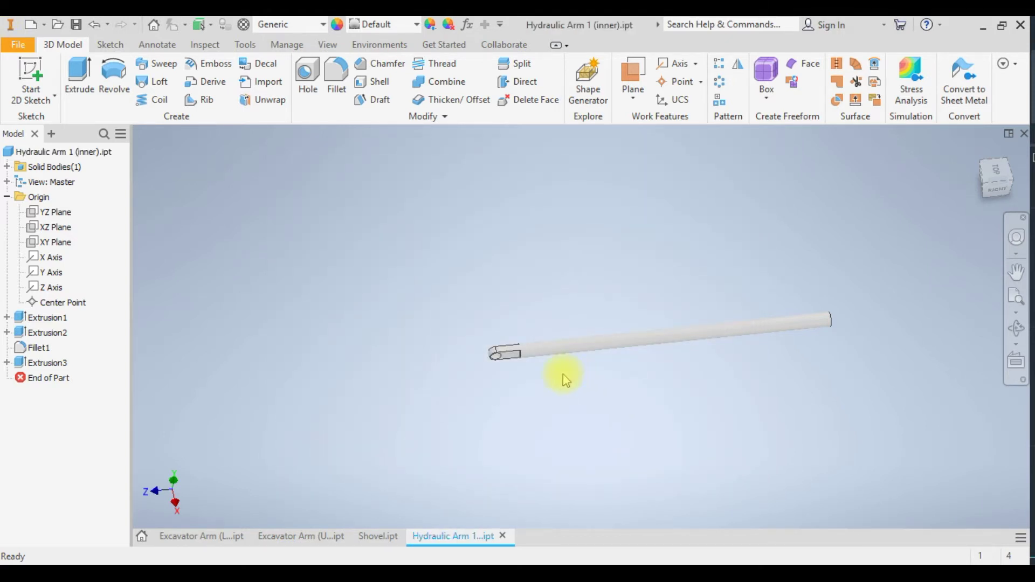
# Assign the material Steel, Carbon to the part in its iProperties and apply it.
pyautogui.keyDown('shift'); pyautogui.moveTo(383, 318); pyautogui.dragTo(261, 261, button='middle'); pyautogui.keyUp('shift')
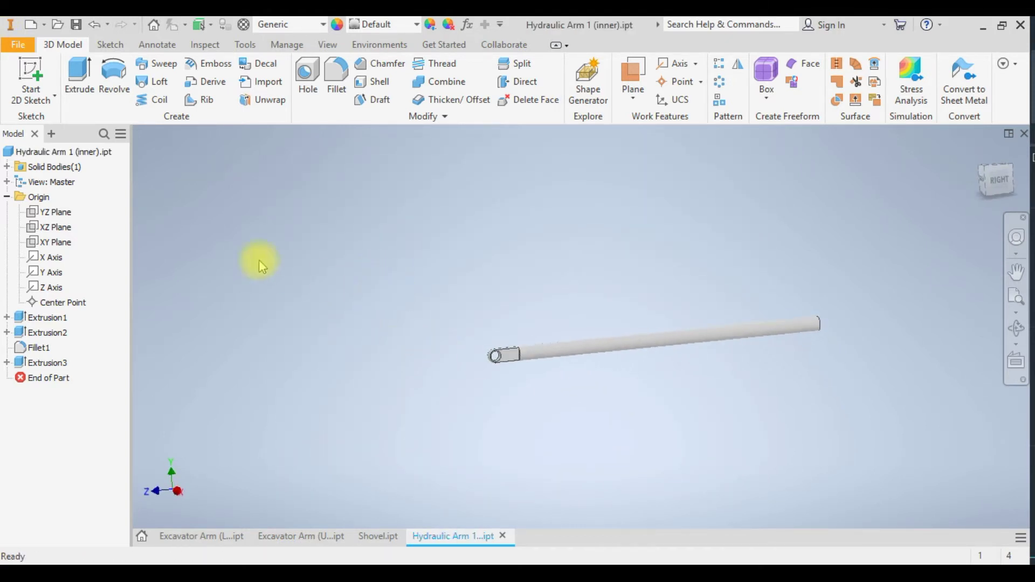
pyautogui.click(75, 153)
pyautogui.rightClick(76, 153)
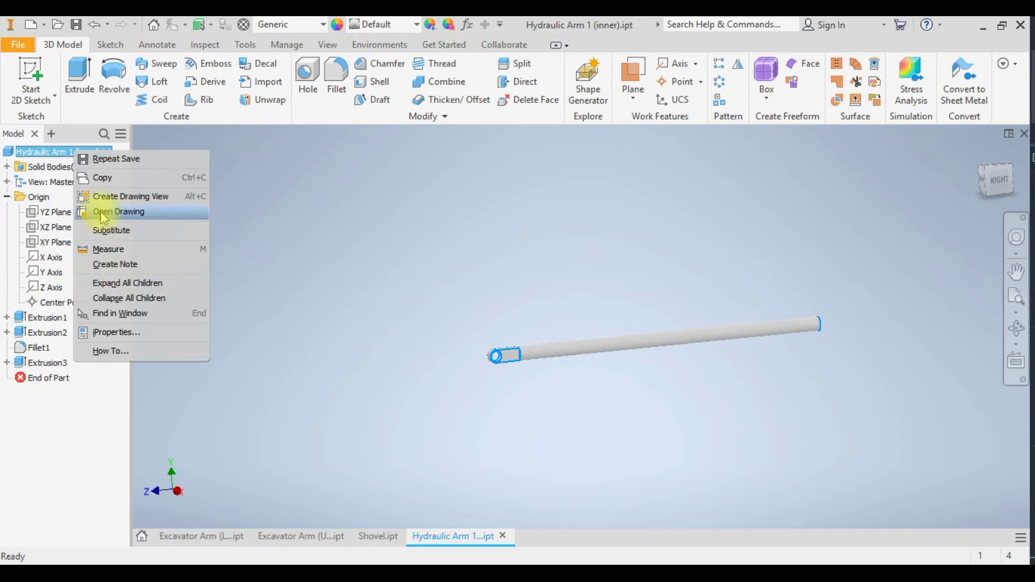
pyautogui.click(129, 333)
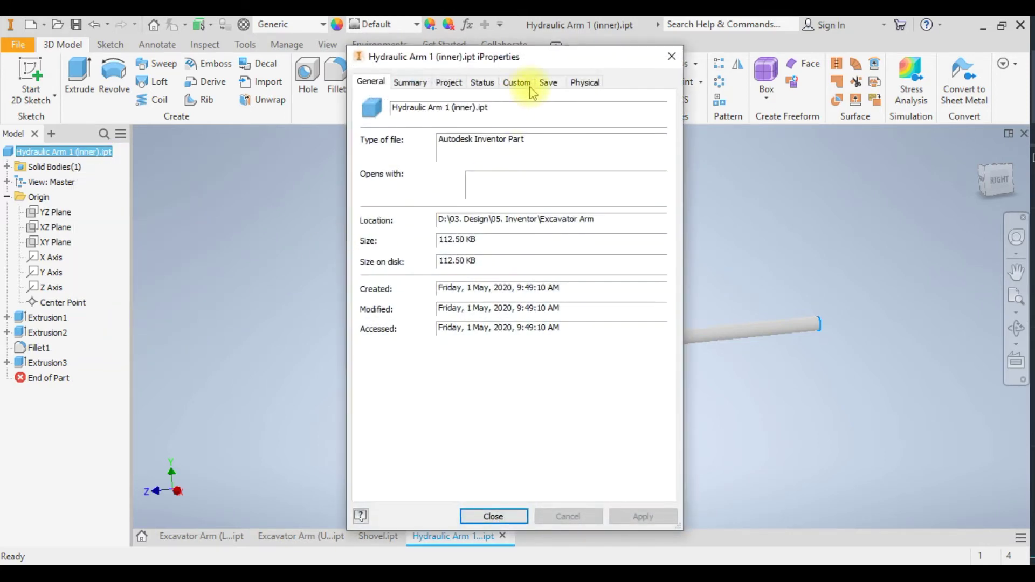
pyautogui.click(585, 81)
pyautogui.click(474, 156)
pyautogui.scroll(5, 415, 305)
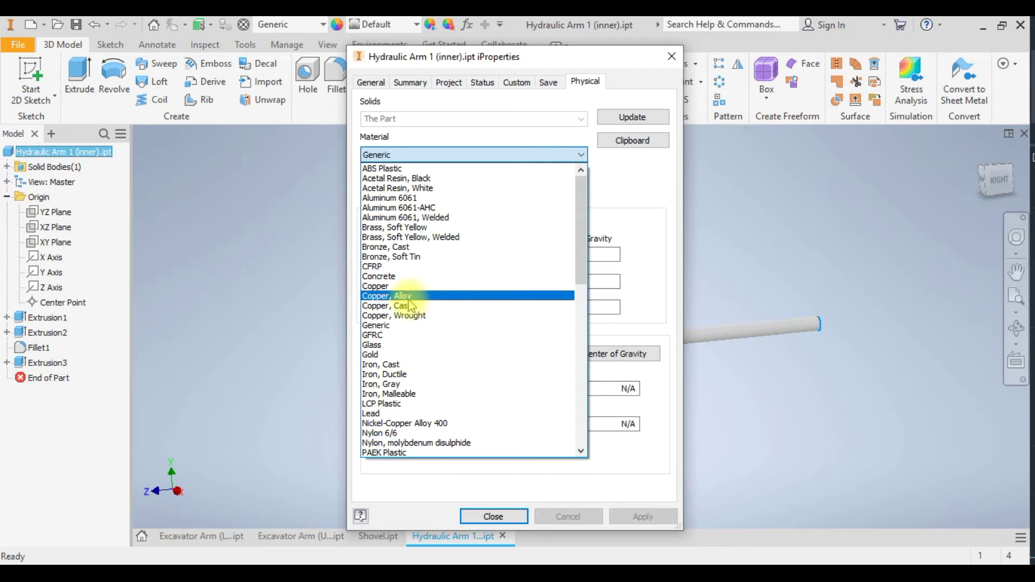
pyautogui.scroll(-1, 405, 255)
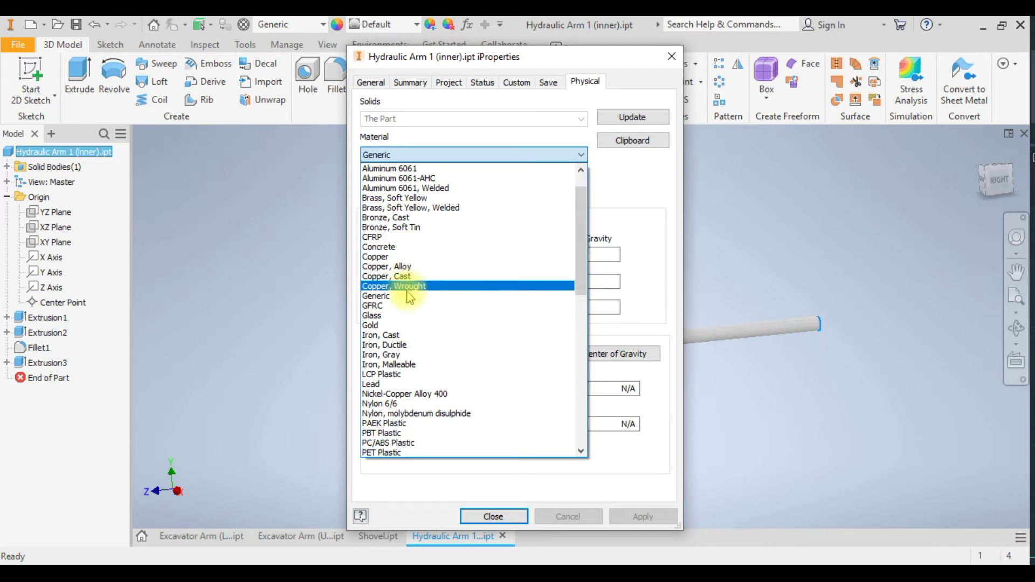
pyautogui.scroll(-3, 402, 367)
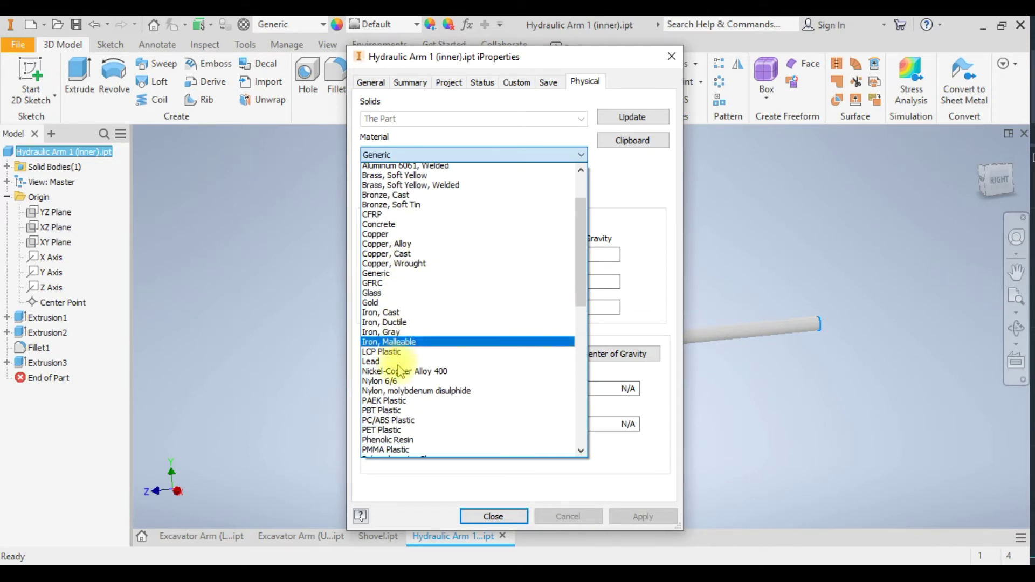
pyautogui.scroll(-5, 402, 377)
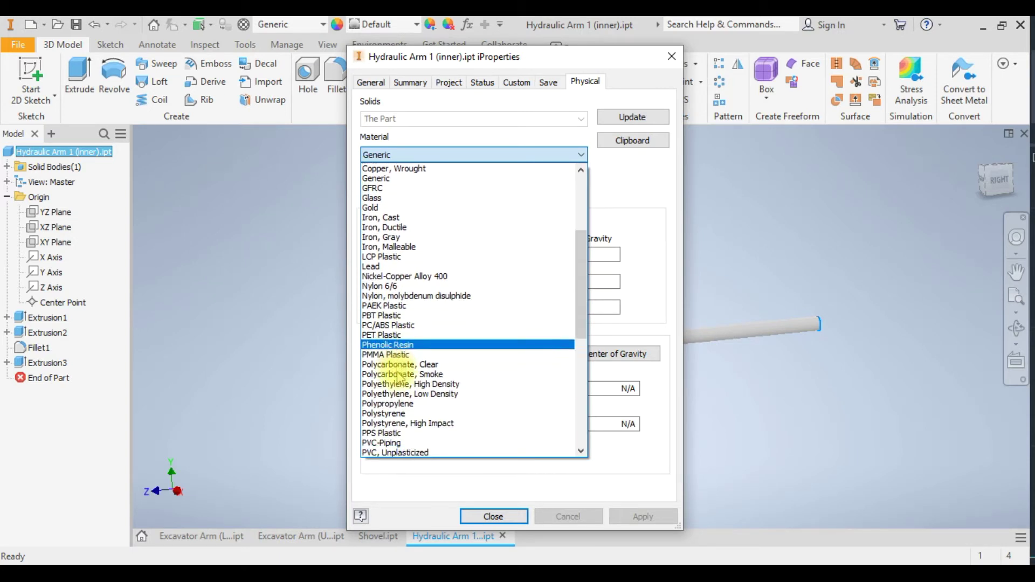
pyautogui.scroll(-1, 414, 396)
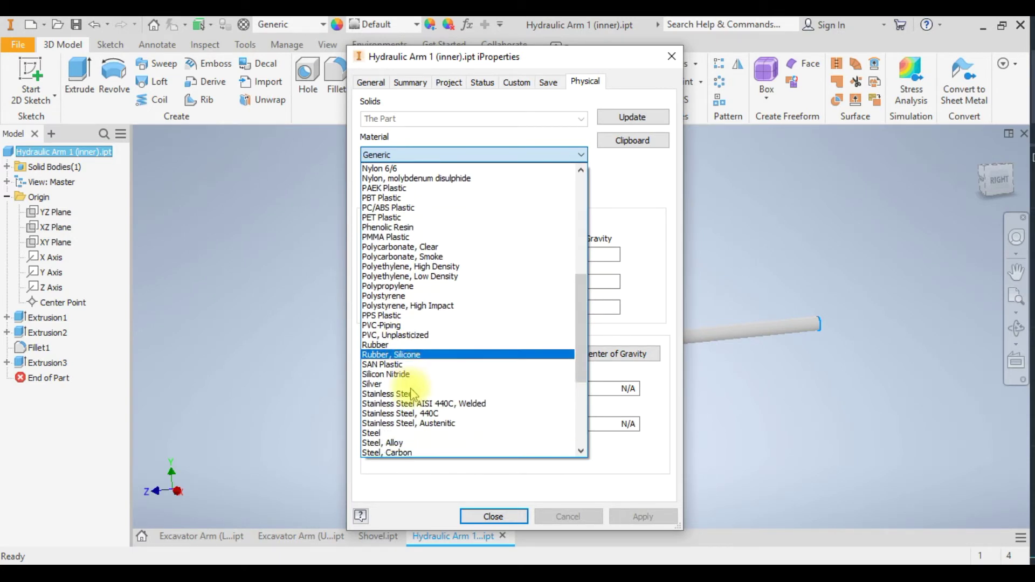
pyautogui.click(388, 454)
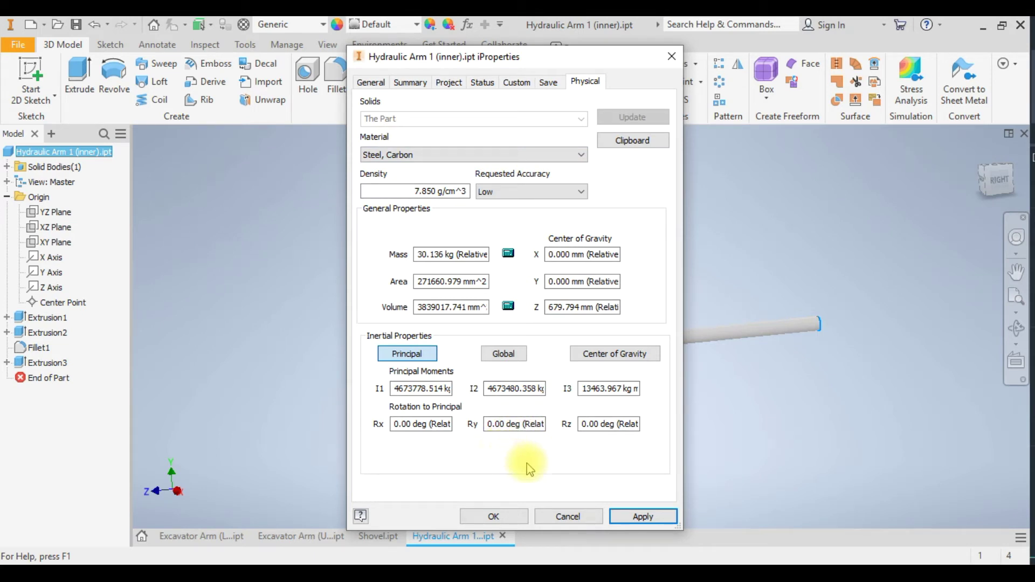
pyautogui.click(649, 521)
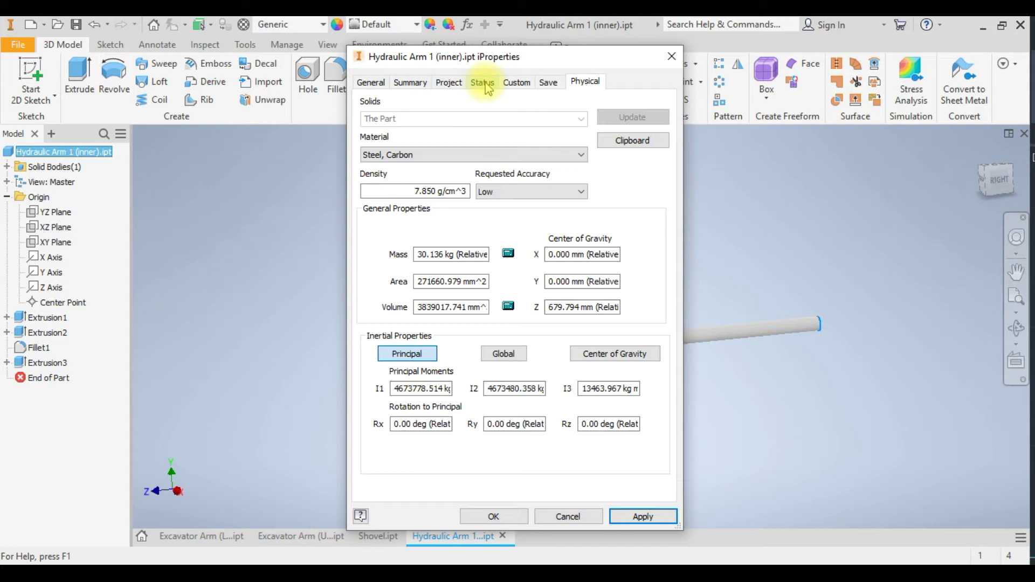
# Copy the part number Hydraulic Arm 1 (inner) into the description in the iProperties and accept the changes.
pyautogui.click(448, 82)
pyautogui.hotkey('ctrl', 'c')
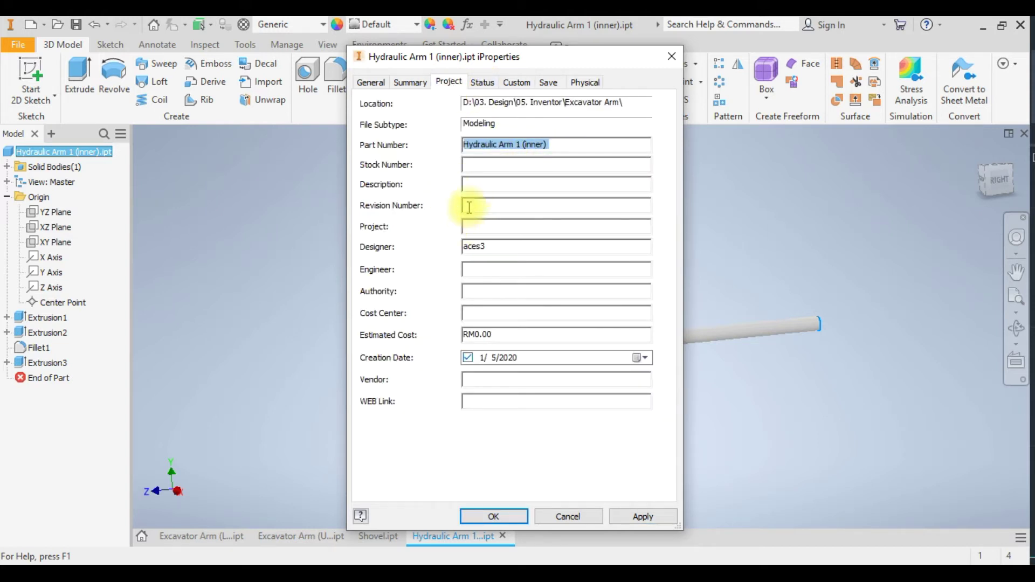
pyautogui.click(475, 183)
pyautogui.hotkey('ctrl', 'v')
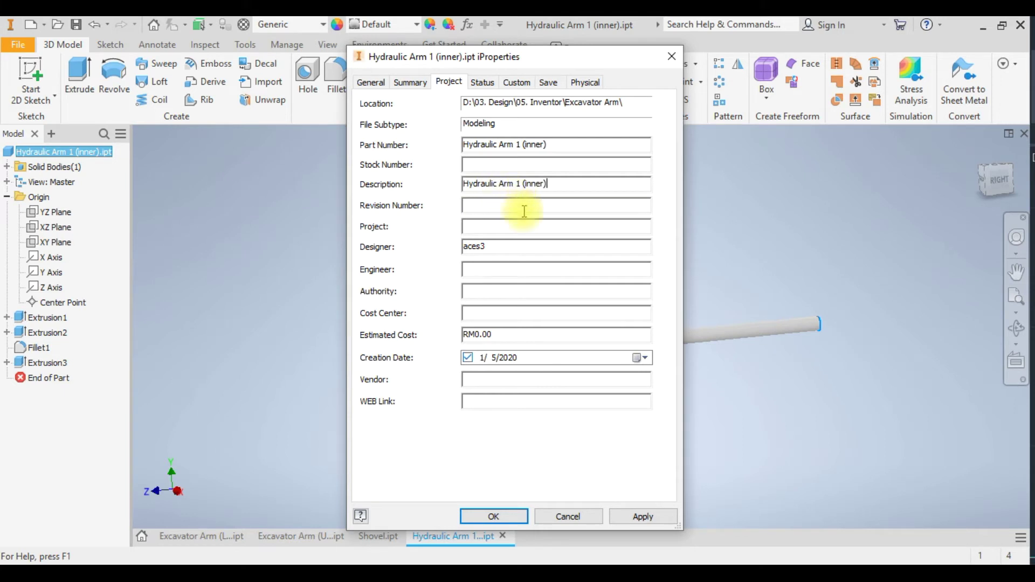
pyautogui.click(495, 517)
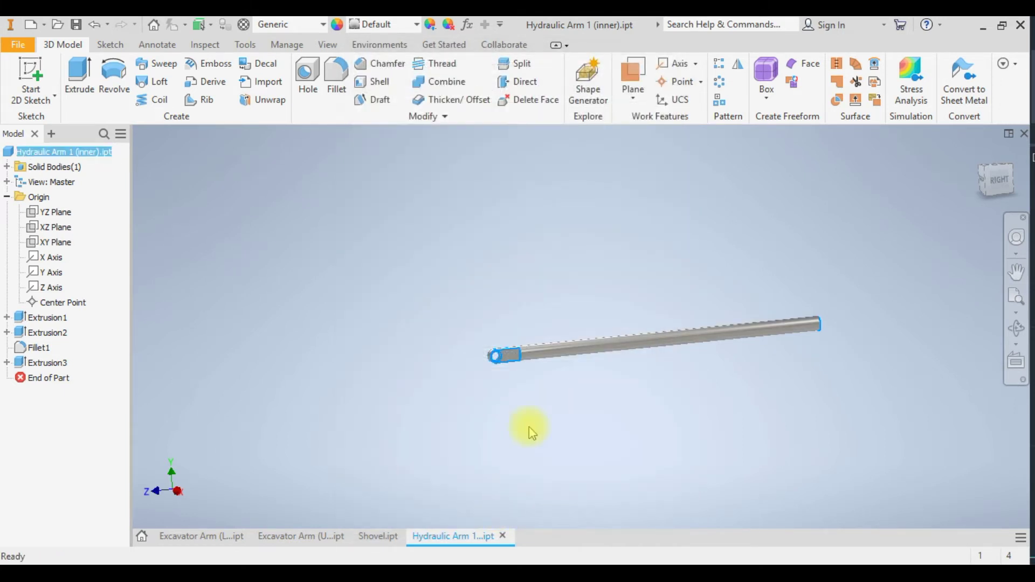
# Save the part under the new name Hydraulic Arm 2 (inner) in the Excavator Arm folder.
pyautogui.keyDown('shift'); pyautogui.moveTo(541, 398); pyautogui.dragTo(598, 395, button='middle'); pyautogui.keyUp('shift')
pyautogui.keyDown('shift'); pyautogui.moveTo(539, 282); pyautogui.dragTo(561, 291, button='middle'); pyautogui.keyUp('shift')
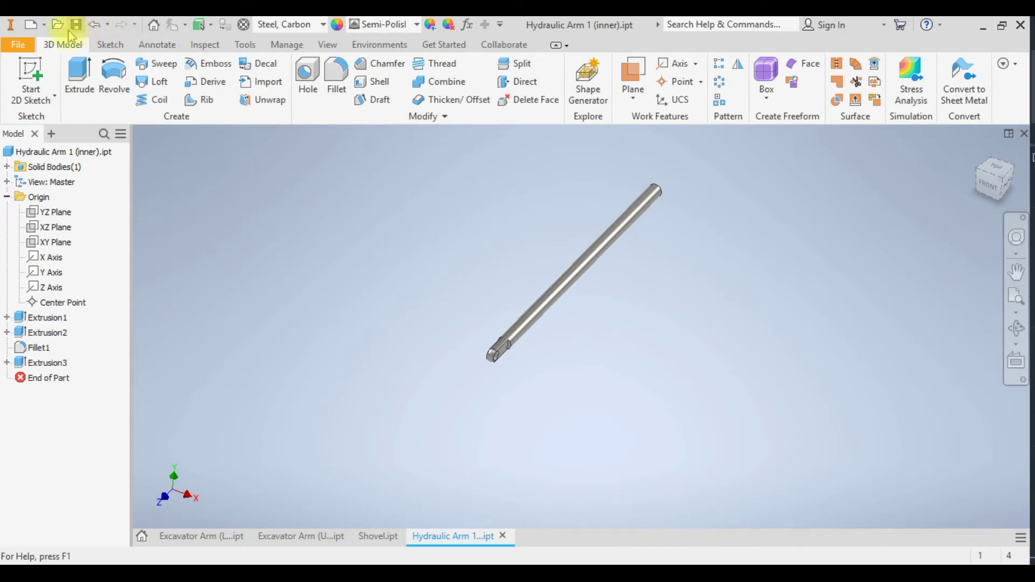
pyautogui.click(16, 46)
pyautogui.click(70, 205)
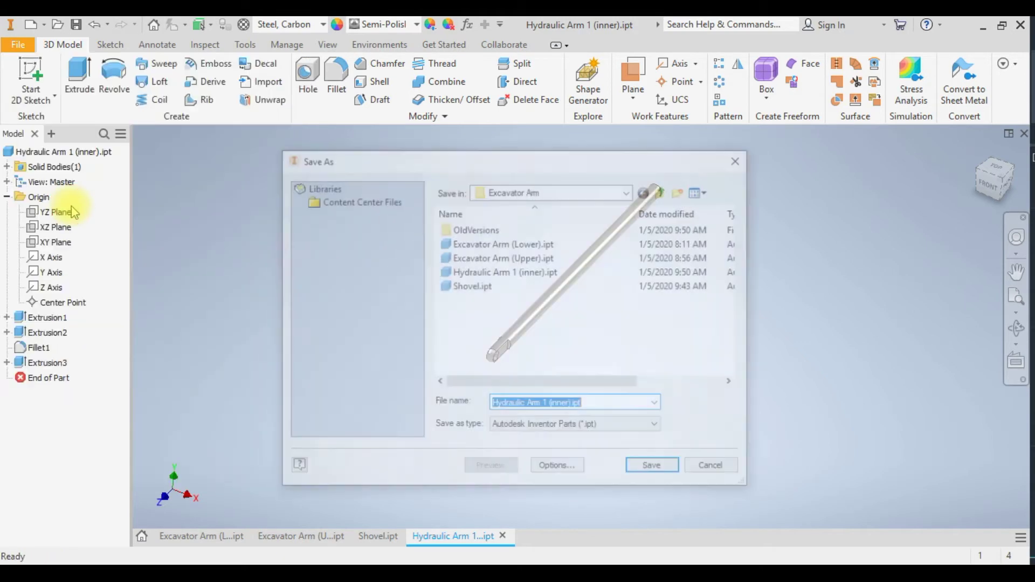
pyautogui.click(556, 405)
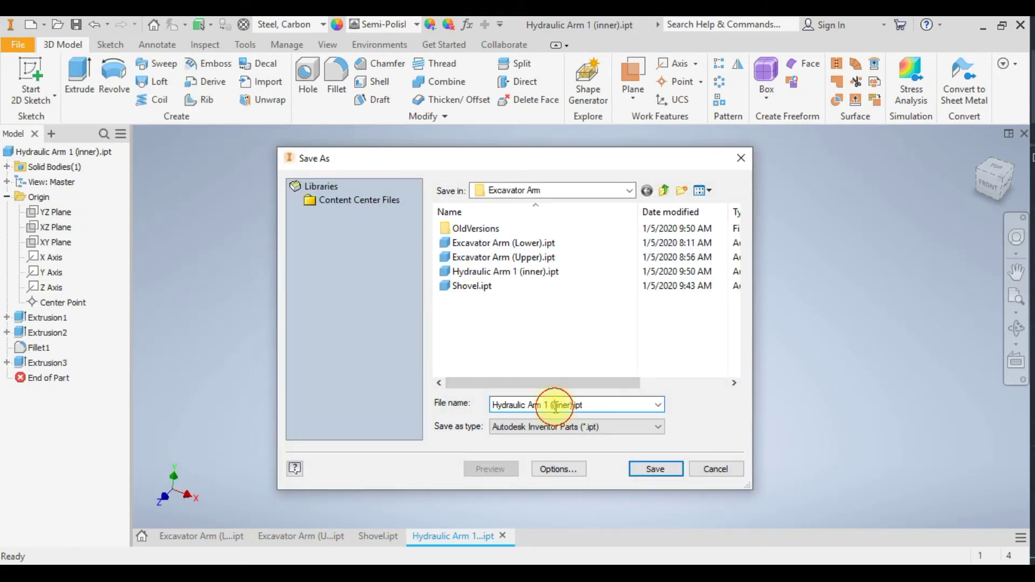
pyautogui.doubleClick(547, 405)
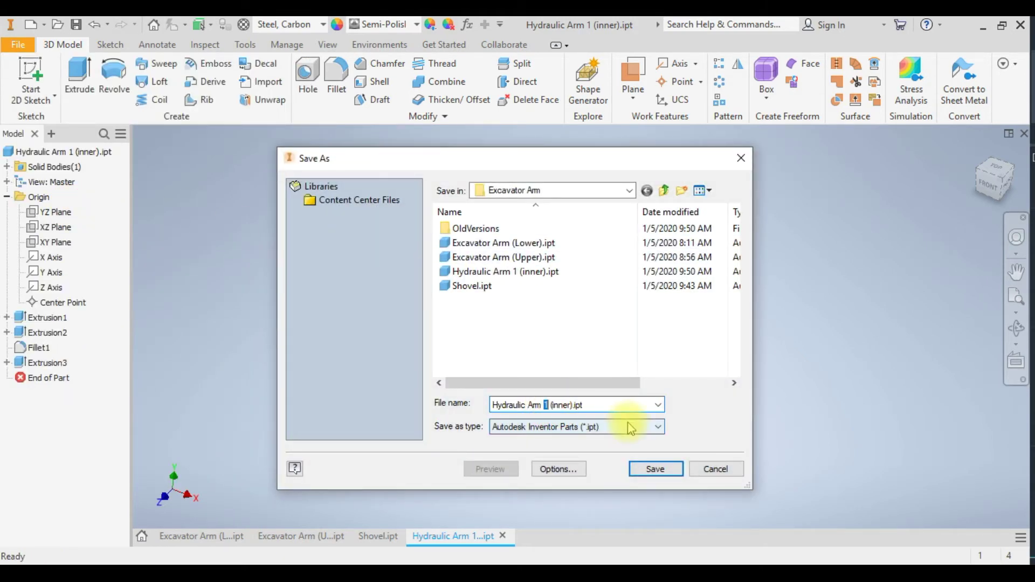
pyautogui.click(656, 469)
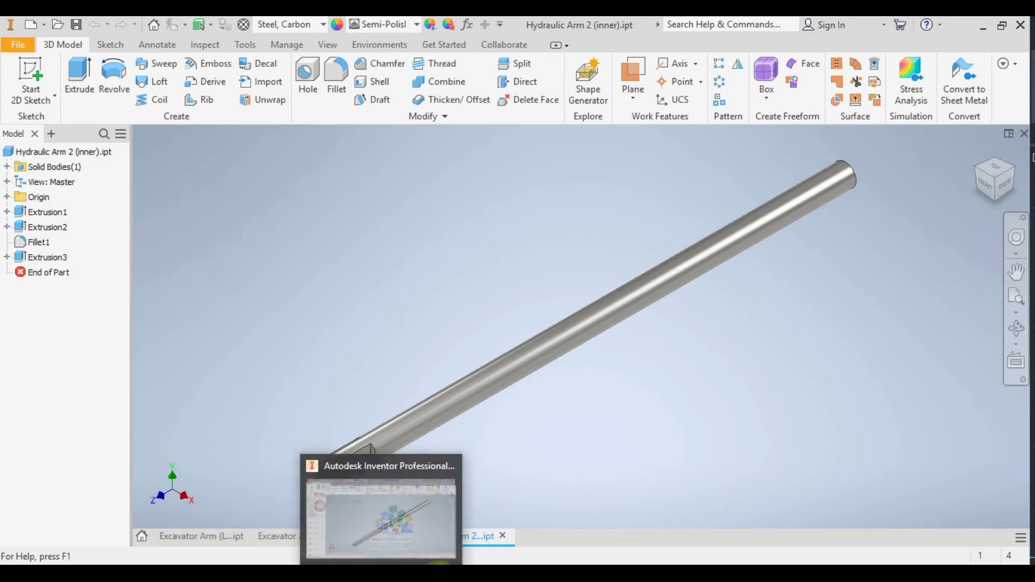
# Switch to the excavator arm drawing in Acrobat Reader and examine the length dimensions of part 7.
pyautogui.click(427, 537)
pyautogui.scroll(-5, 522, 380)
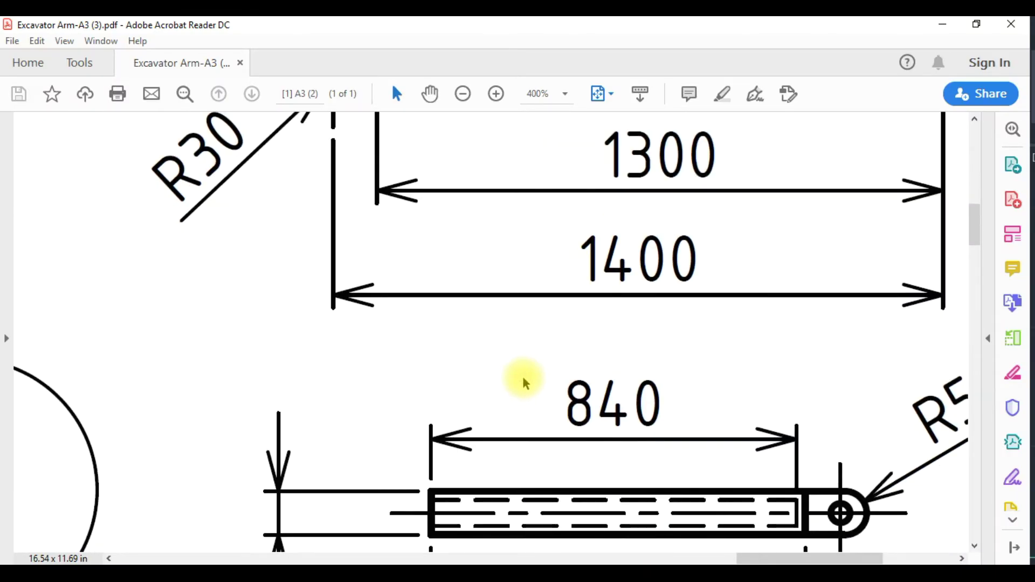
pyautogui.keyDown('ctrl'); pyautogui.scroll(-1, 523, 378); pyautogui.keyUp('ctrl')
pyautogui.keyDown('ctrl'); pyautogui.scroll(-1, 523, 377); pyautogui.keyUp('ctrl')
pyautogui.scroll(-4, 625, 456)
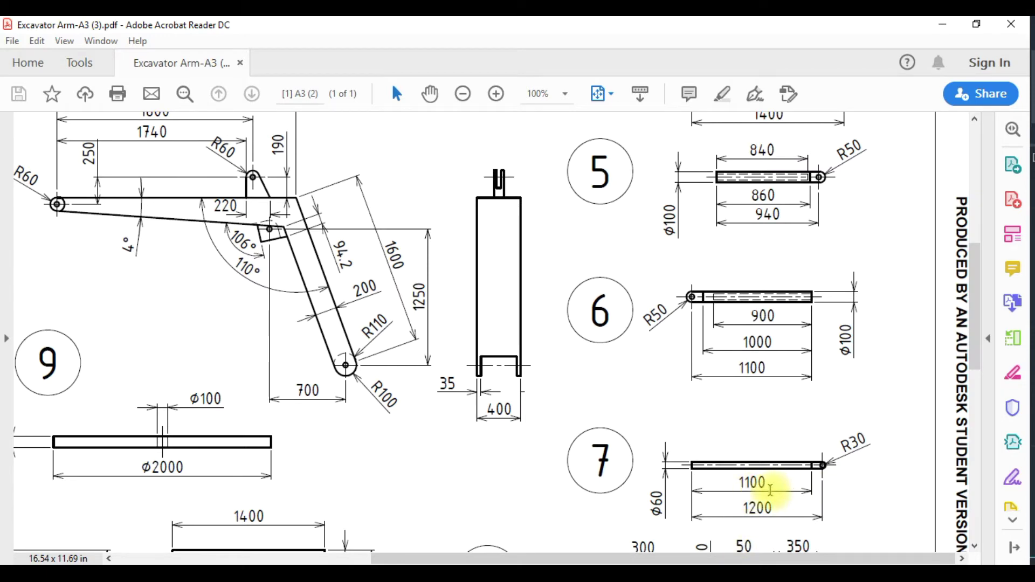
pyautogui.hotkey('alt', 'Tab')
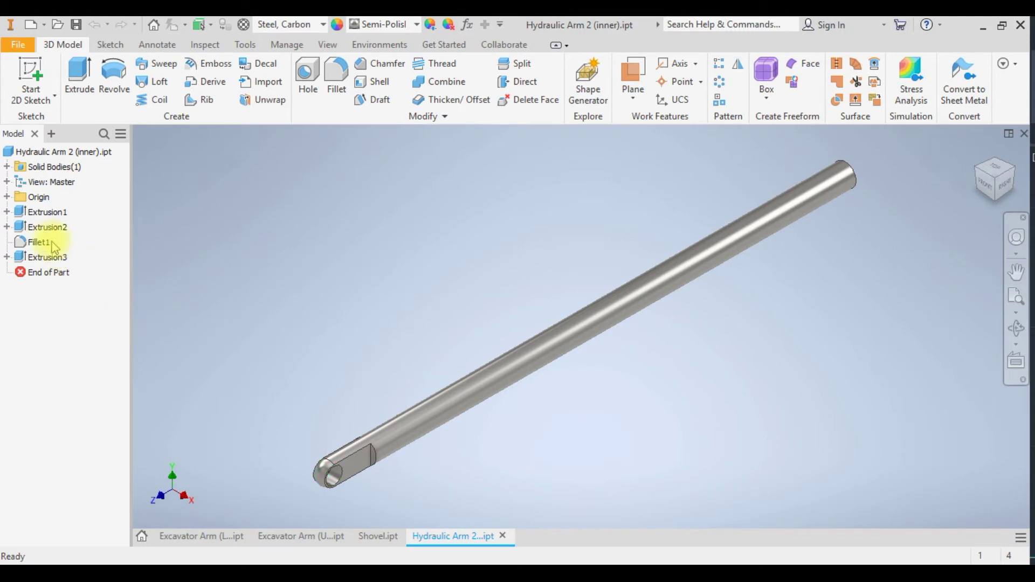
# Edit the sketch of Extrusion2 and set its length dimension to 1100 mm, finishing the sketch.
pyautogui.moveTo(48, 262); pyautogui.dragTo(48, 227)
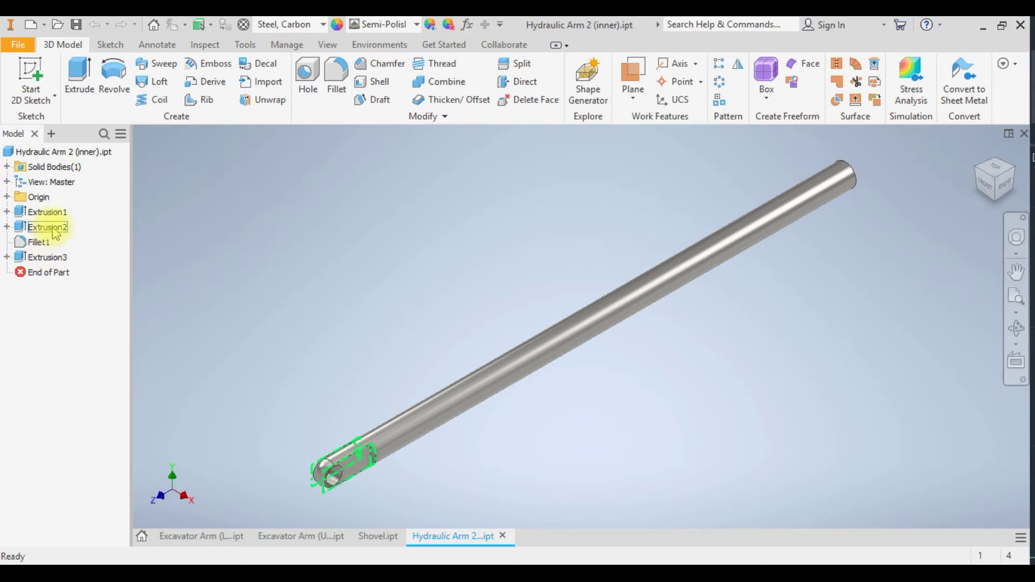
pyautogui.rightClick(52, 222)
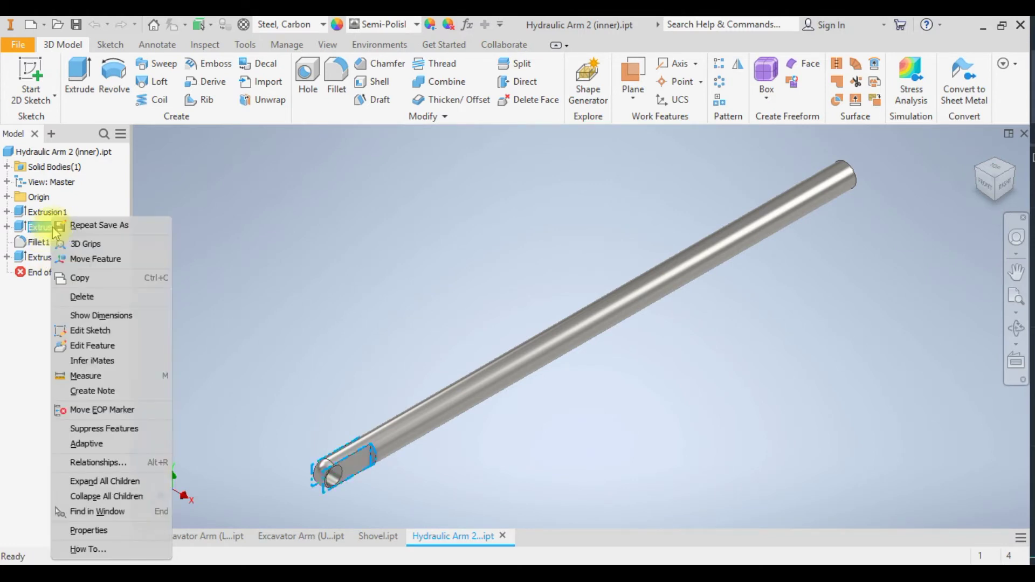
pyautogui.click(97, 331)
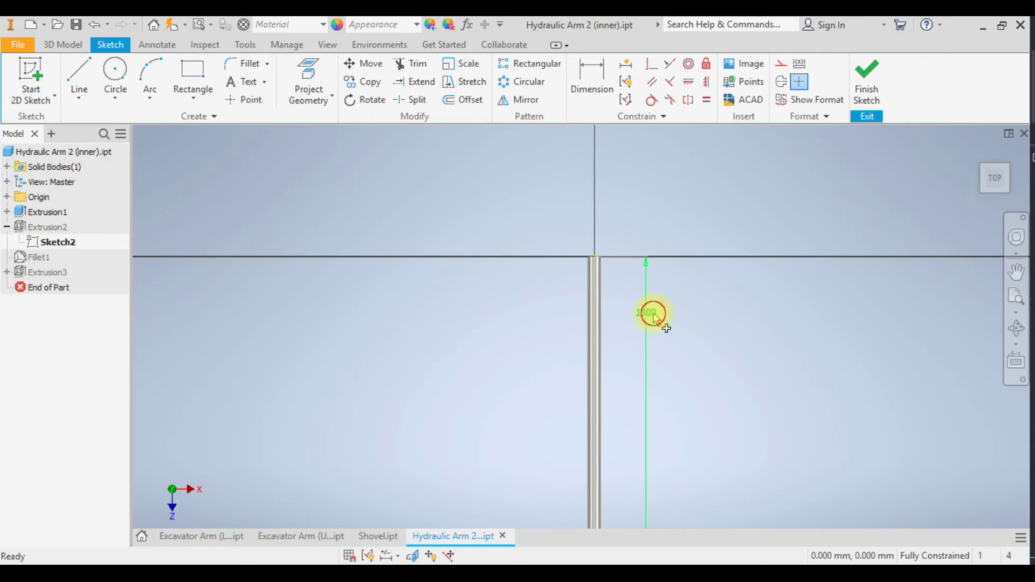
pyautogui.doubleClick(654, 316)
pyautogui.write('1100')
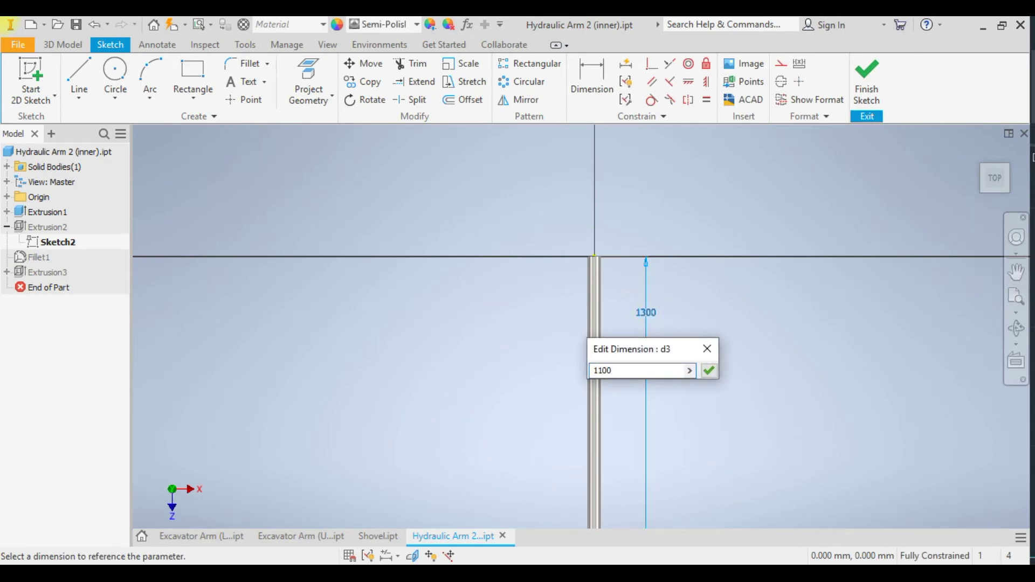
pyautogui.press('Return')
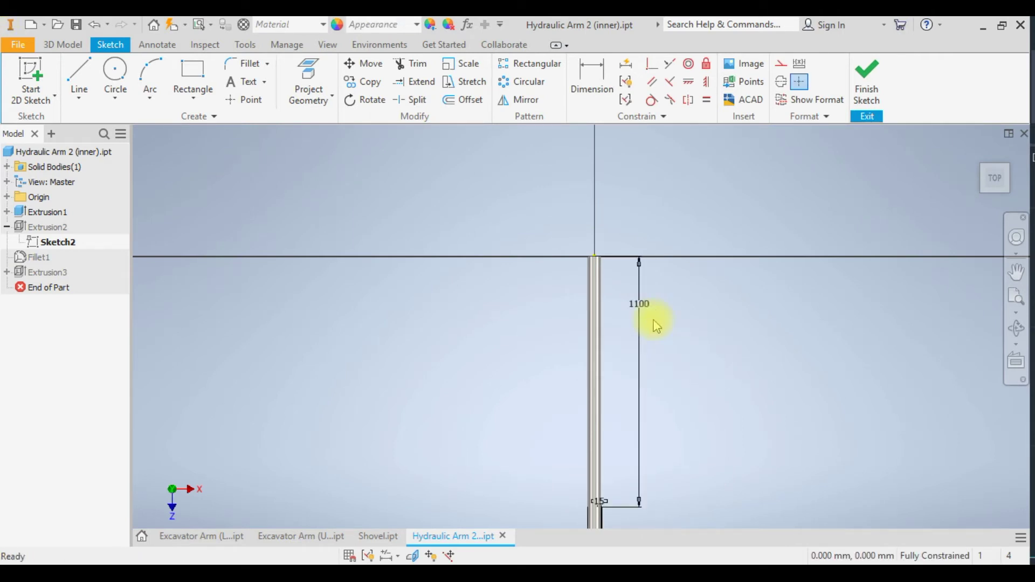
pyautogui.scroll(-4, 550, 490)
pyautogui.scroll(3, 551, 490)
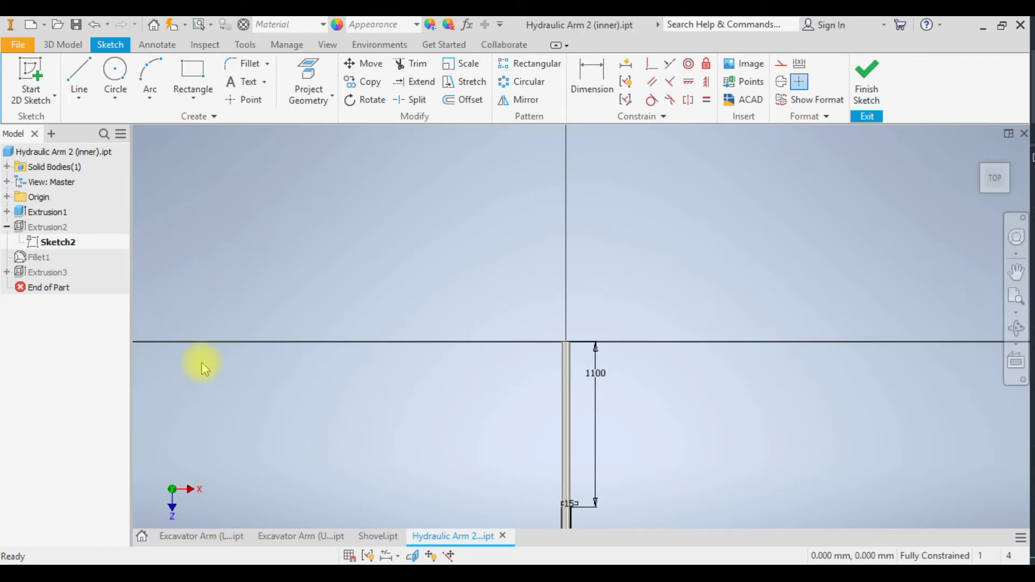
pyautogui.click(867, 81)
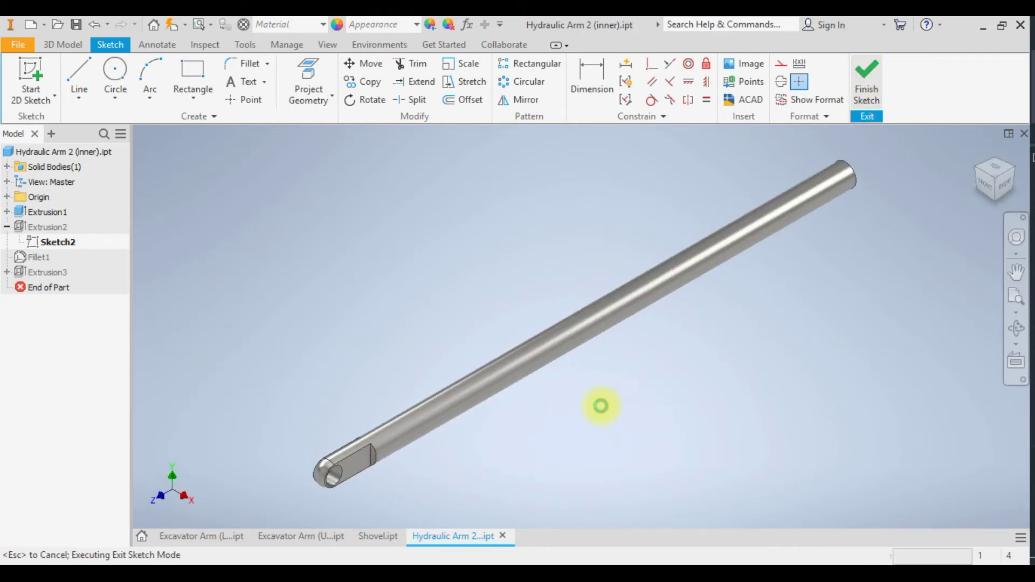
pyautogui.rightClick(48, 213)
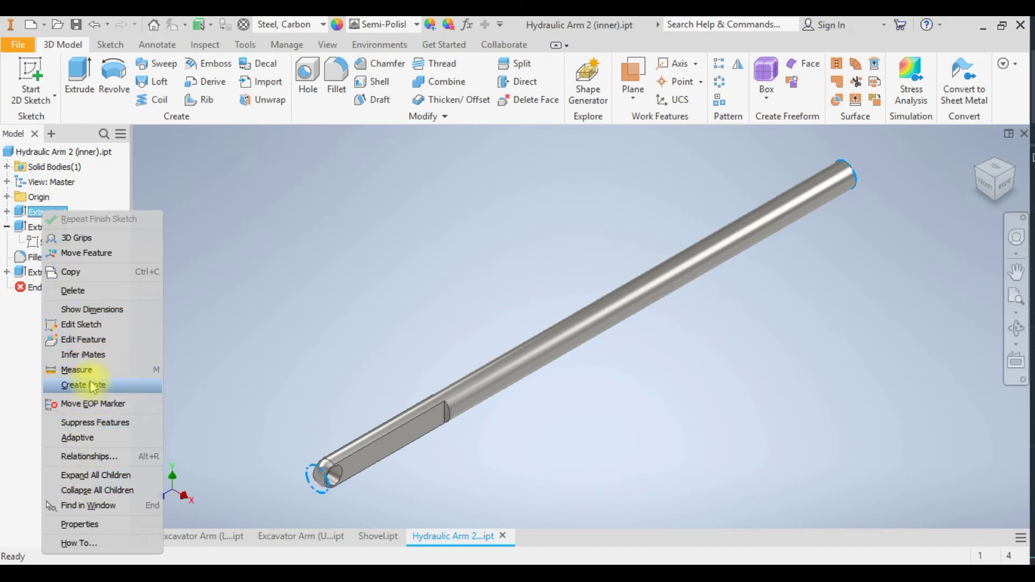
pyautogui.click(95, 325)
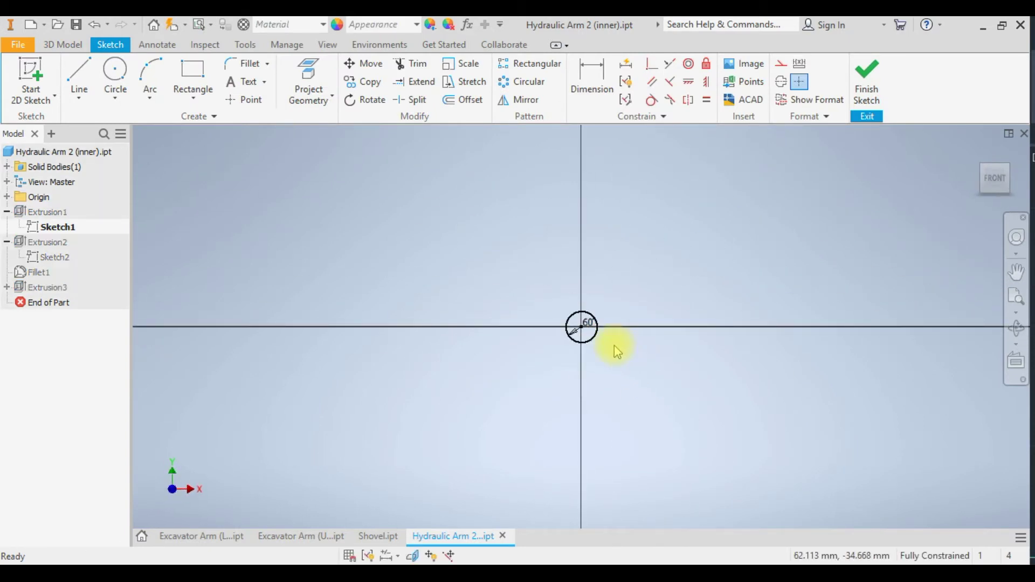
pyautogui.click(866, 77)
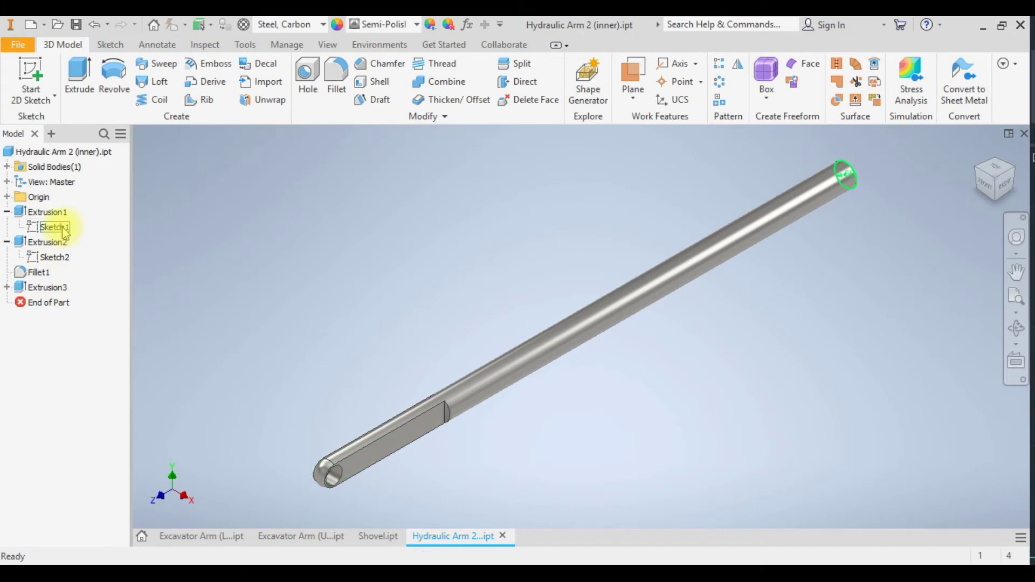
# Edit Extrusion1 and set the rod's extrusion distance to 1230 mm.
pyautogui.rightClick(54, 212)
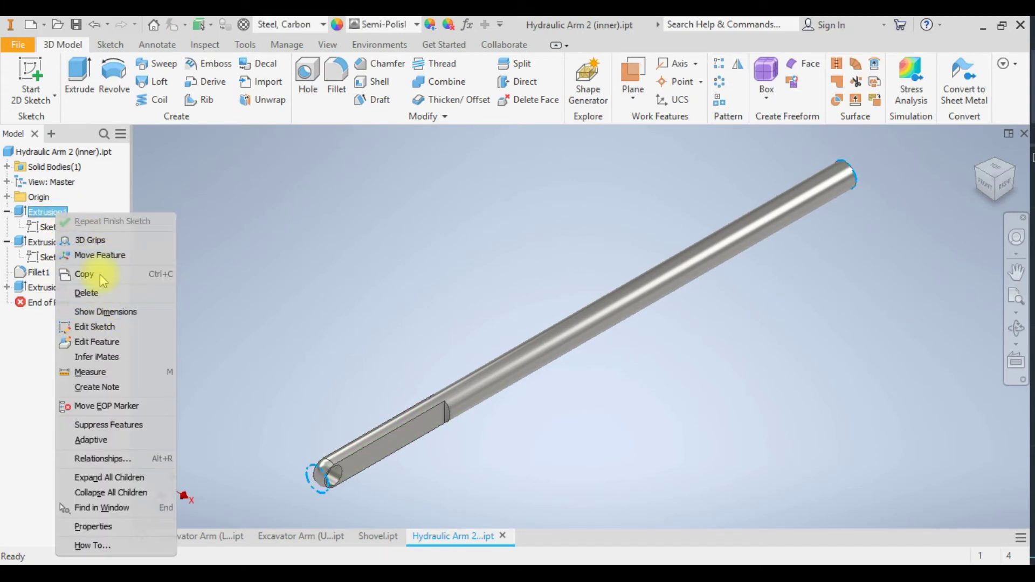
pyautogui.click(94, 342)
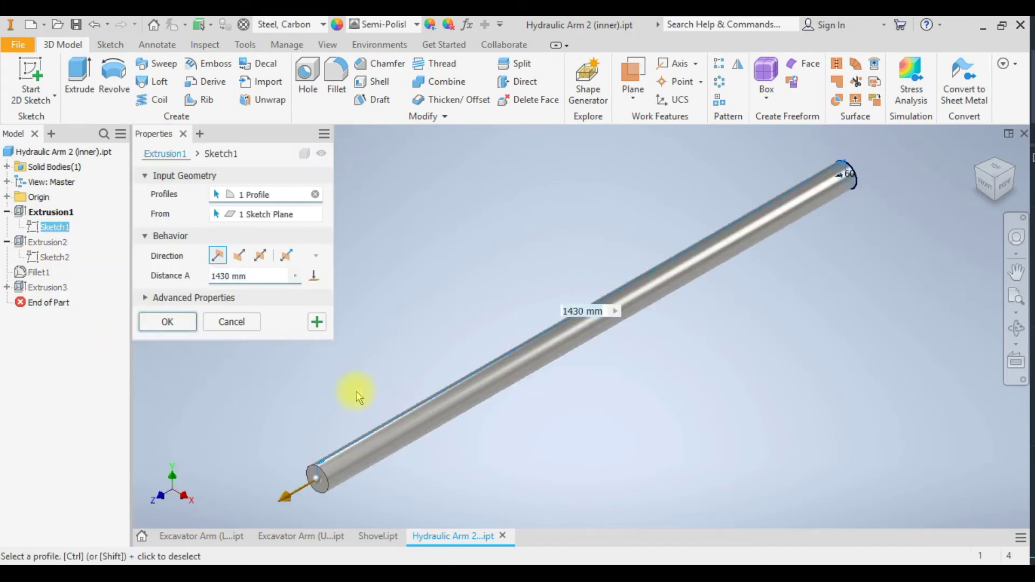
pyautogui.click(214, 276)
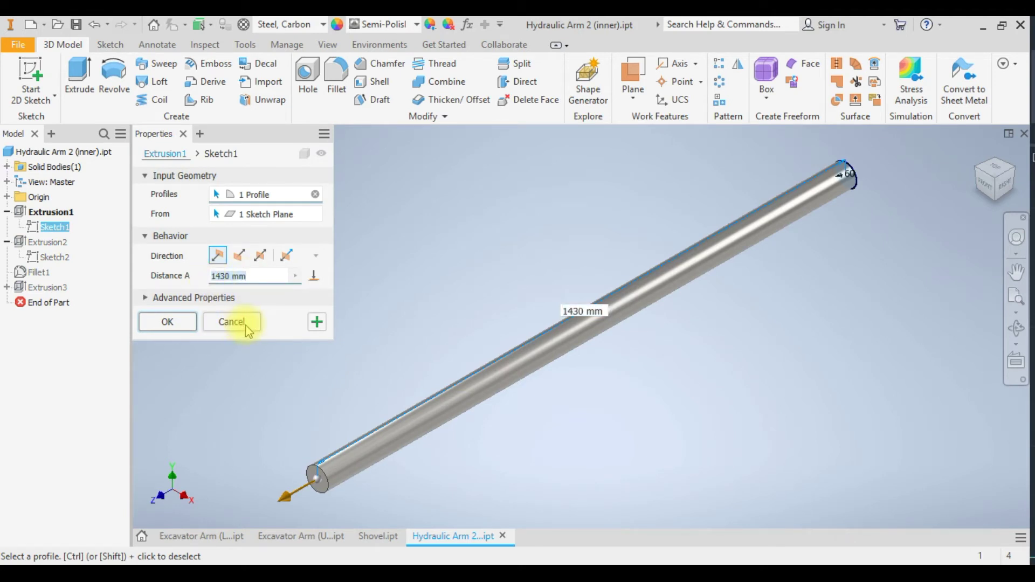
pyautogui.write('1230')
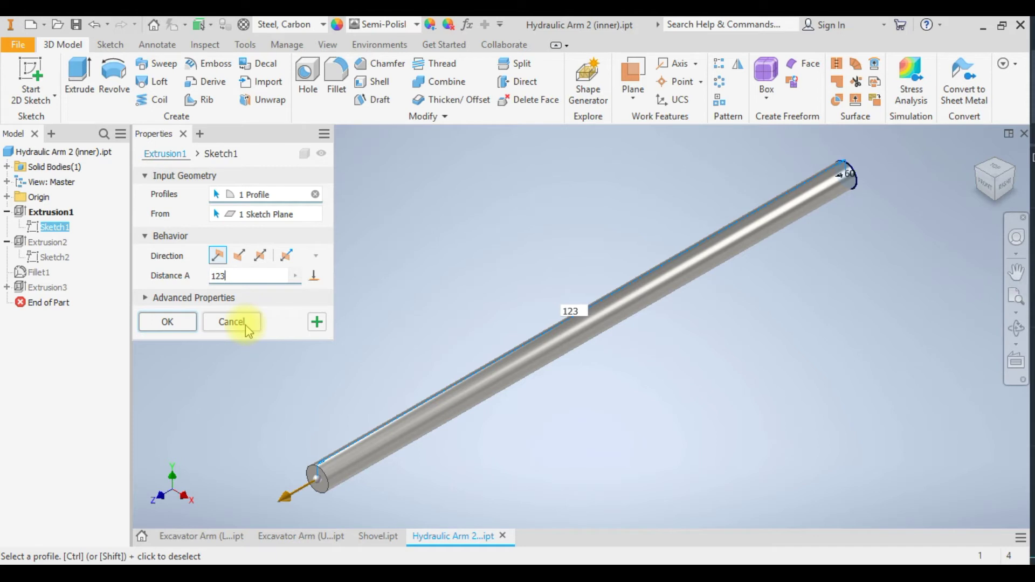
pyautogui.click(167, 322)
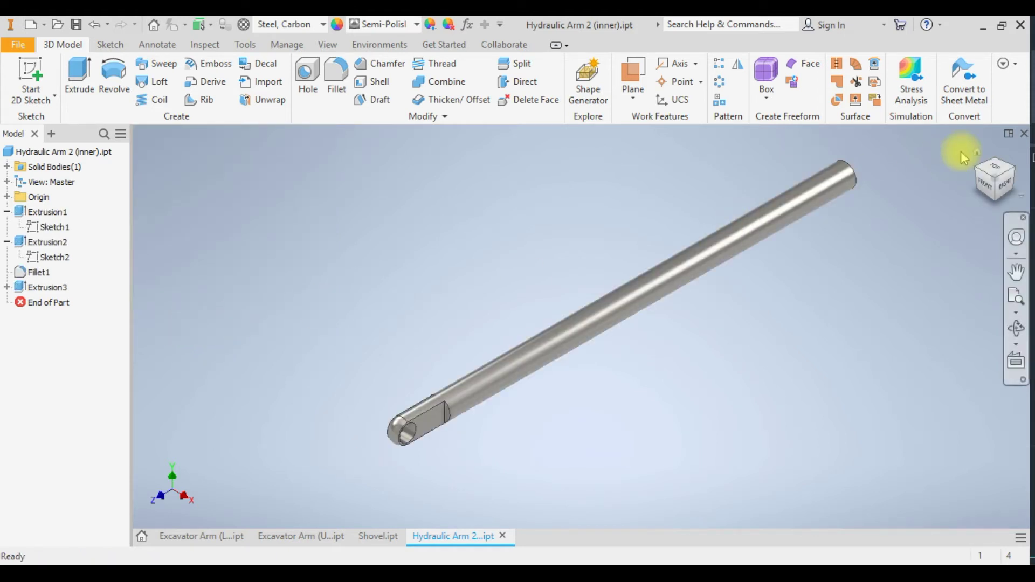
pyautogui.keyDown('shift'); pyautogui.moveTo(437, 314); pyautogui.dragTo(485, 378, button='middle'); pyautogui.keyUp('shift')
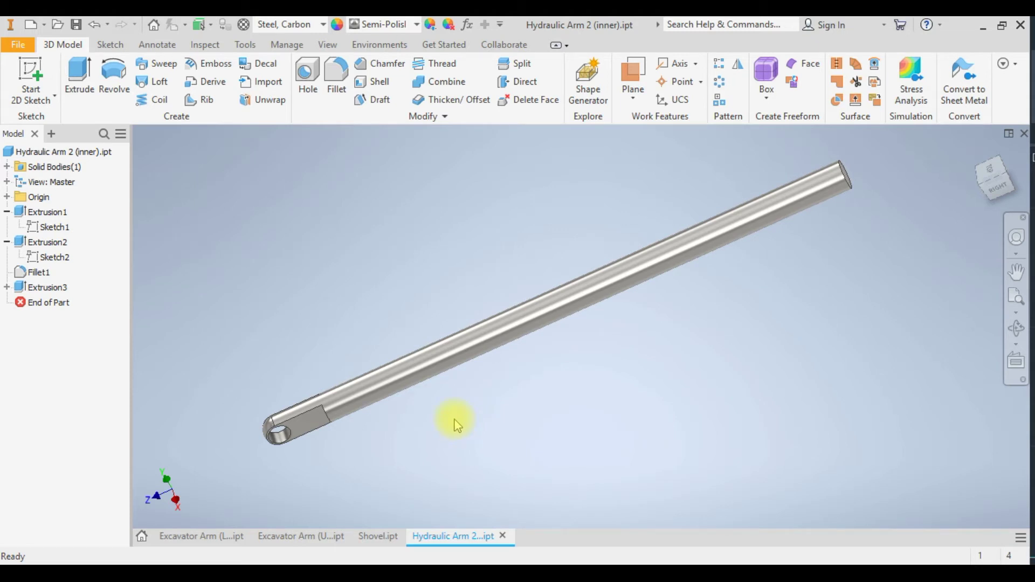
pyautogui.keyDown('shift'); pyautogui.moveTo(457, 441); pyautogui.dragTo(508, 424, button='middle'); pyautogui.keyUp('shift')
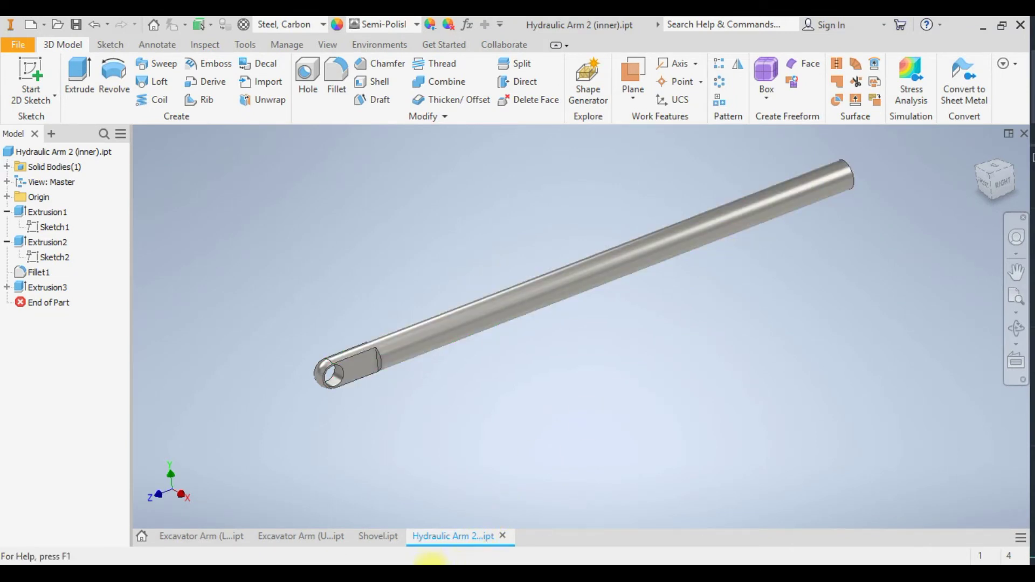
# Create a new part from the Standard (mm).ipt template and check the dimensions of part 5 in the Acrobat Reader drawing.
pyautogui.click(31, 24)
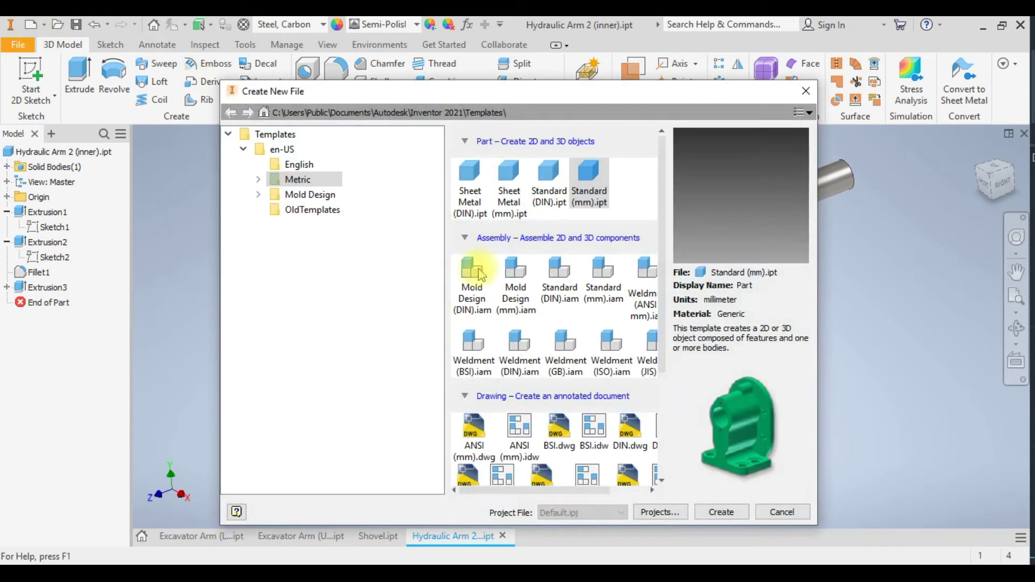
pyautogui.click(742, 515)
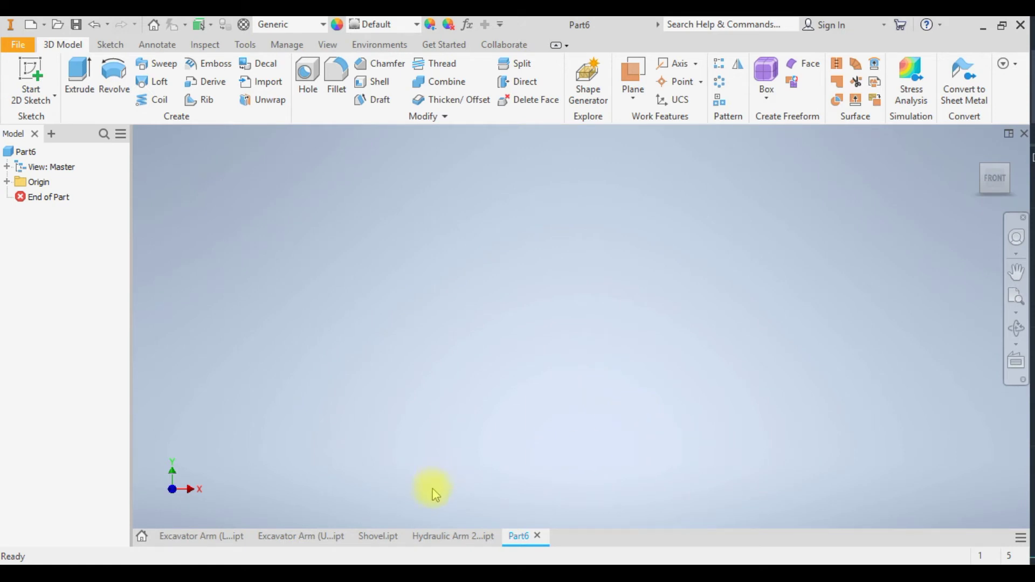
pyautogui.moveTo(275, 564)
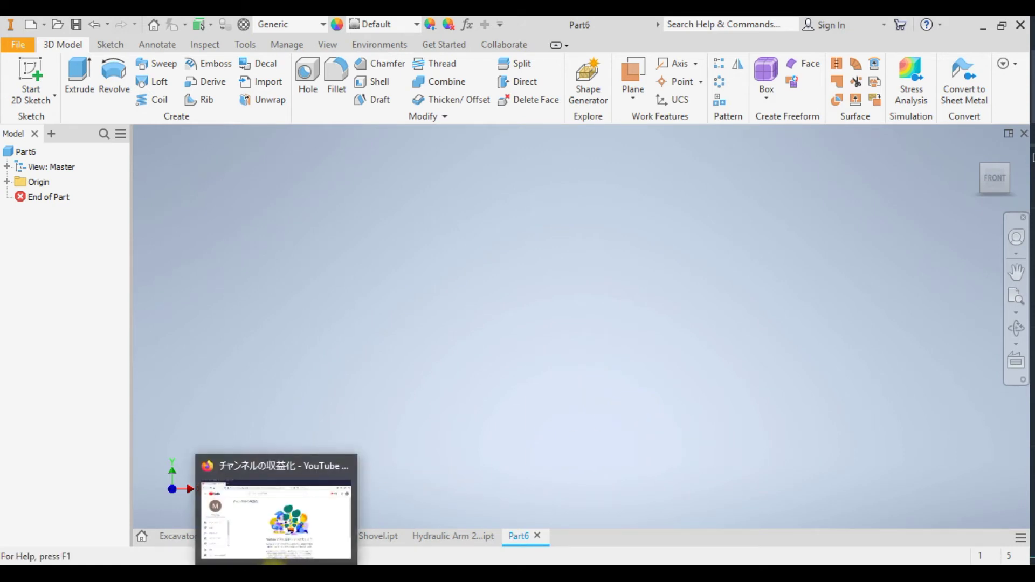
pyautogui.click(397, 563)
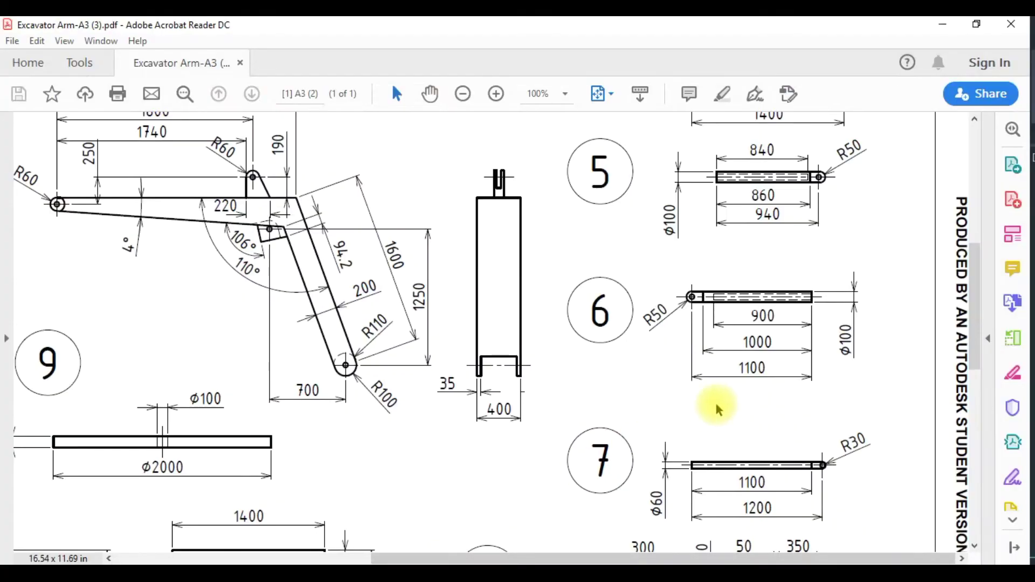
pyautogui.scroll(4, 798, 281)
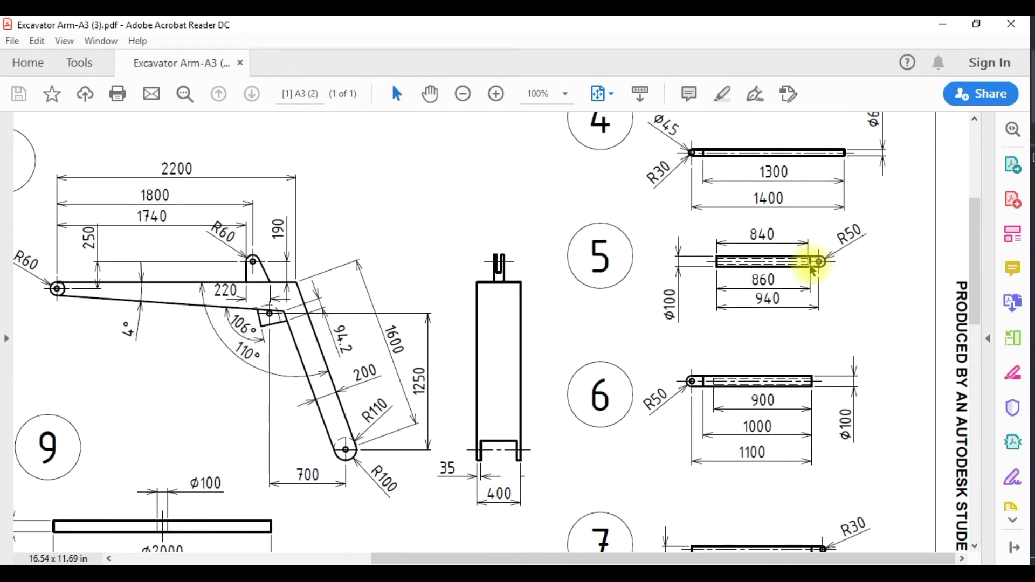
pyautogui.scroll(-1, 793, 259)
pyautogui.scroll(-1, 811, 232)
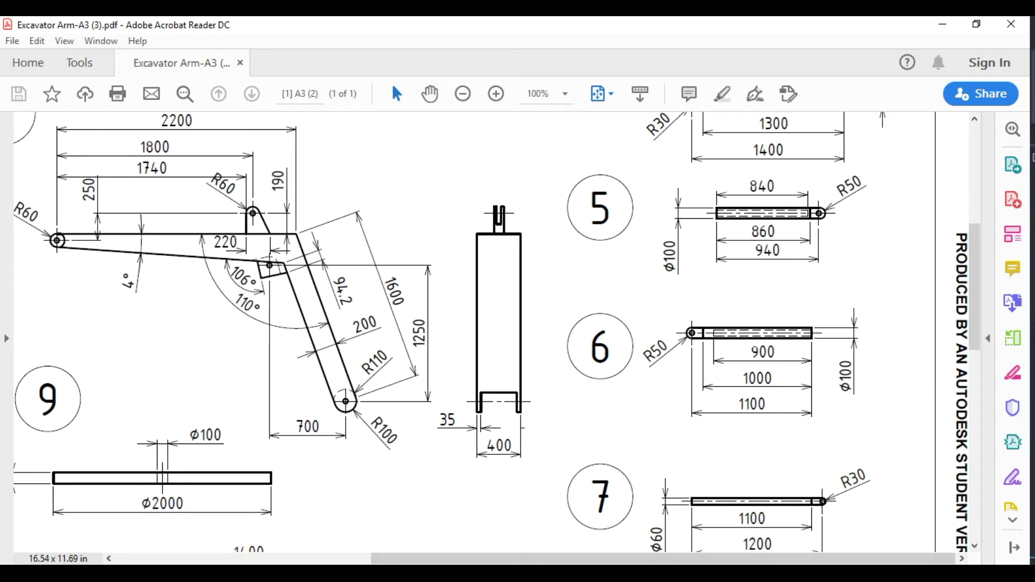
pyautogui.click(467, 572)
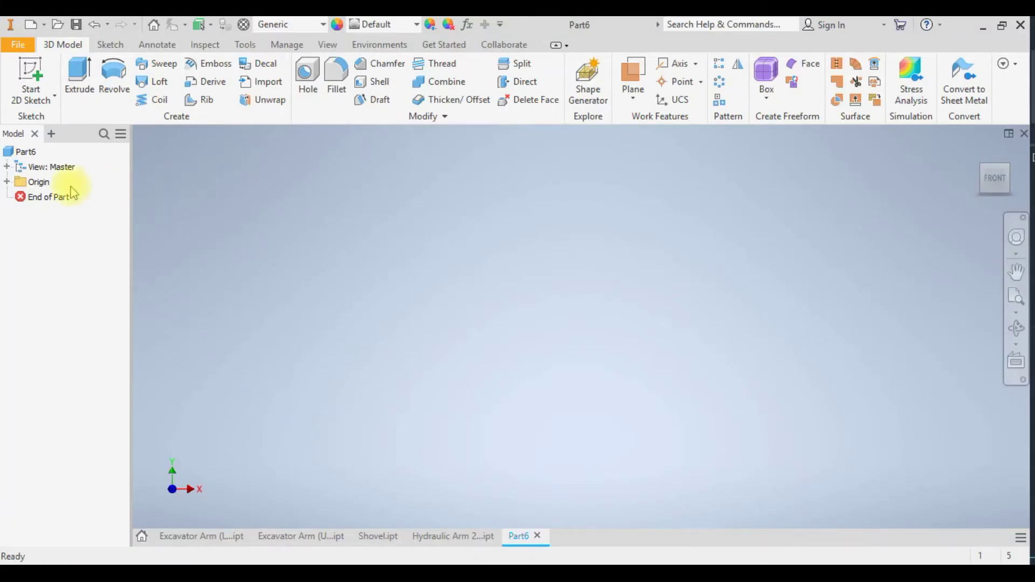
# Sketch a 100 mm diameter circle centred on the origin of the XY plane and finish the sketch.
pyautogui.click(978, 155)
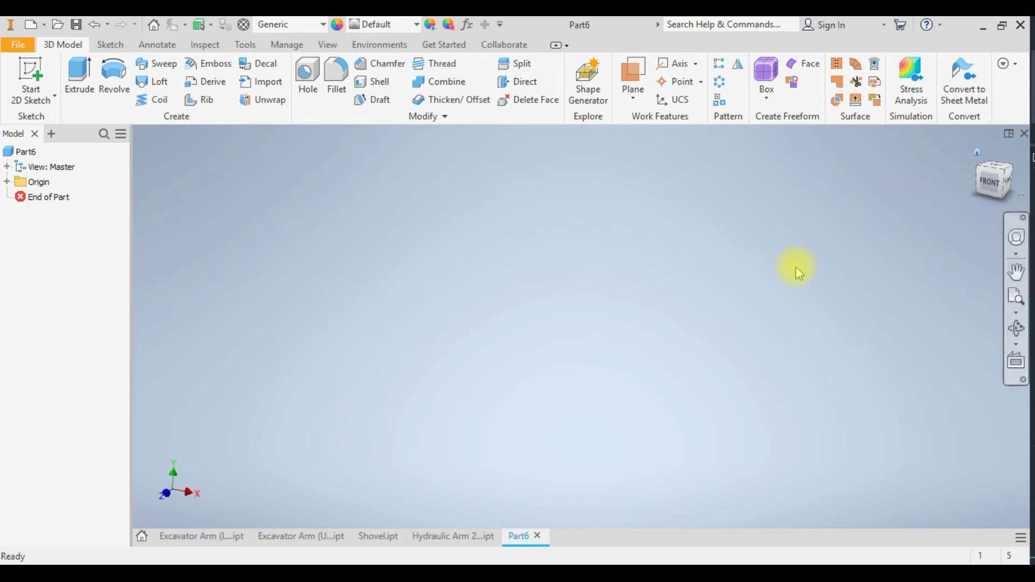
pyautogui.click(8, 185)
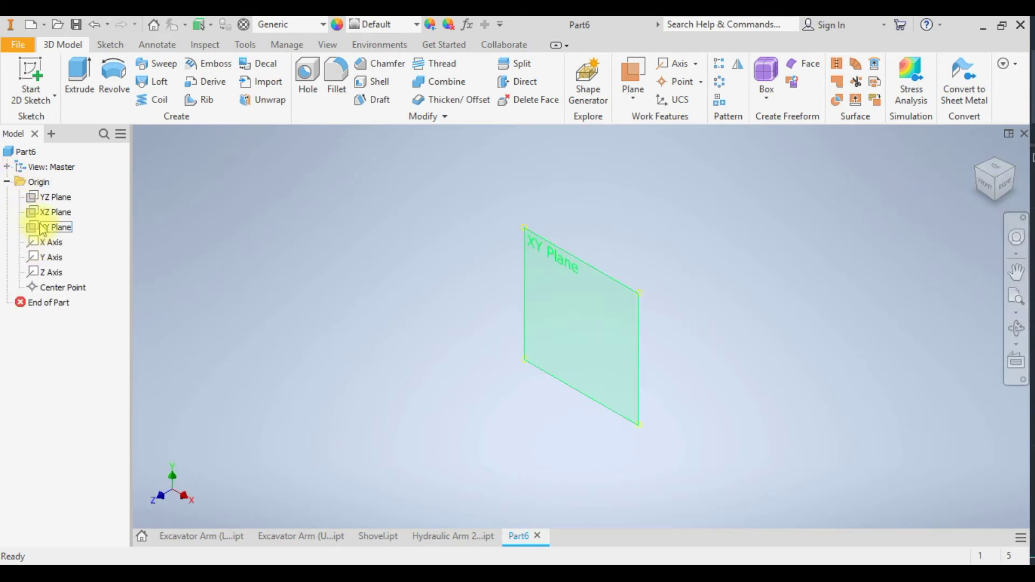
pyautogui.click(44, 227)
pyautogui.press('s')
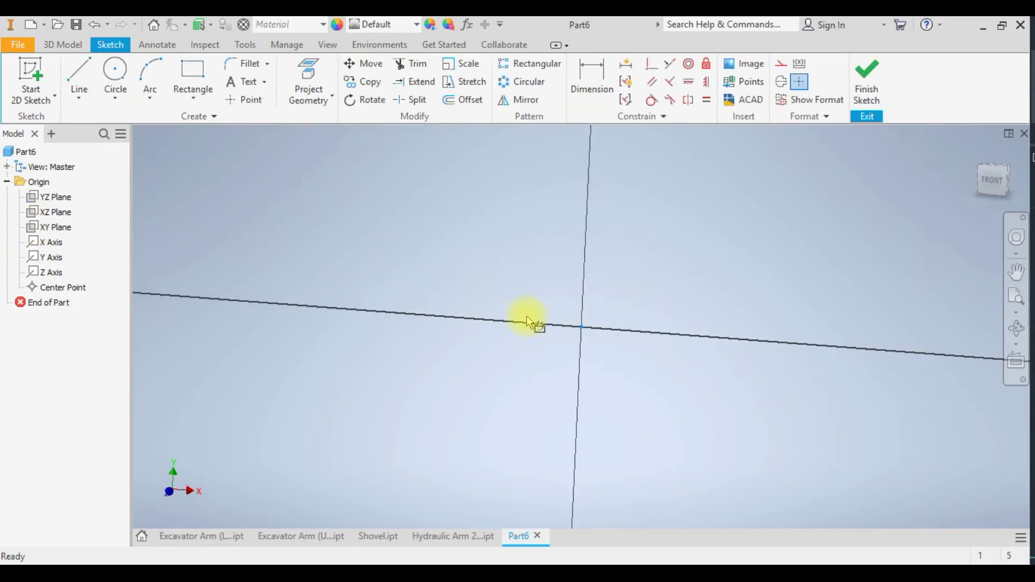
pyautogui.click(114, 73)
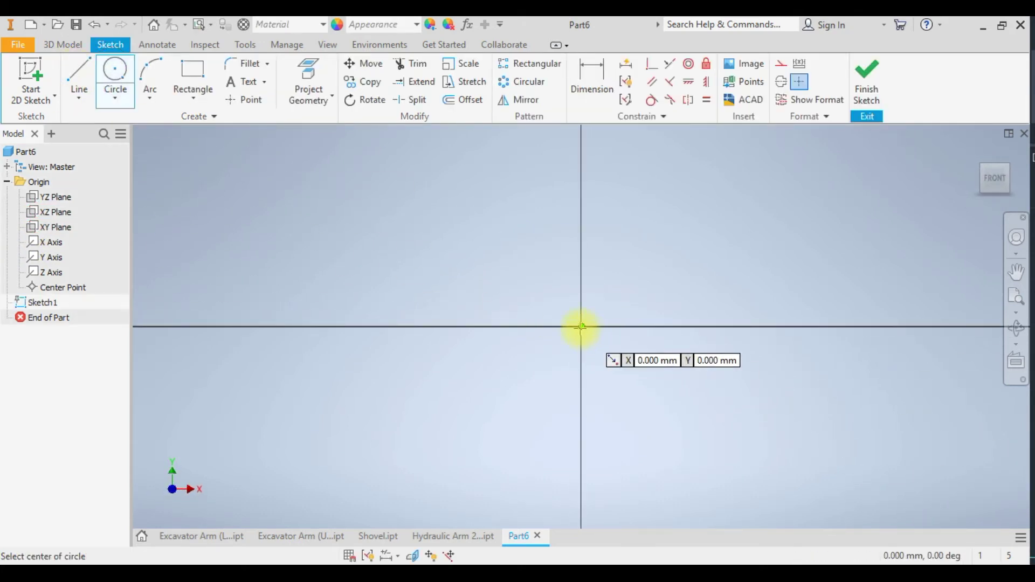
pyautogui.click(581, 327)
pyautogui.write('100')
pyautogui.press('Return')
pyautogui.scroll(-2, 608, 305)
pyautogui.scroll(3, 608, 304)
pyautogui.click(867, 81)
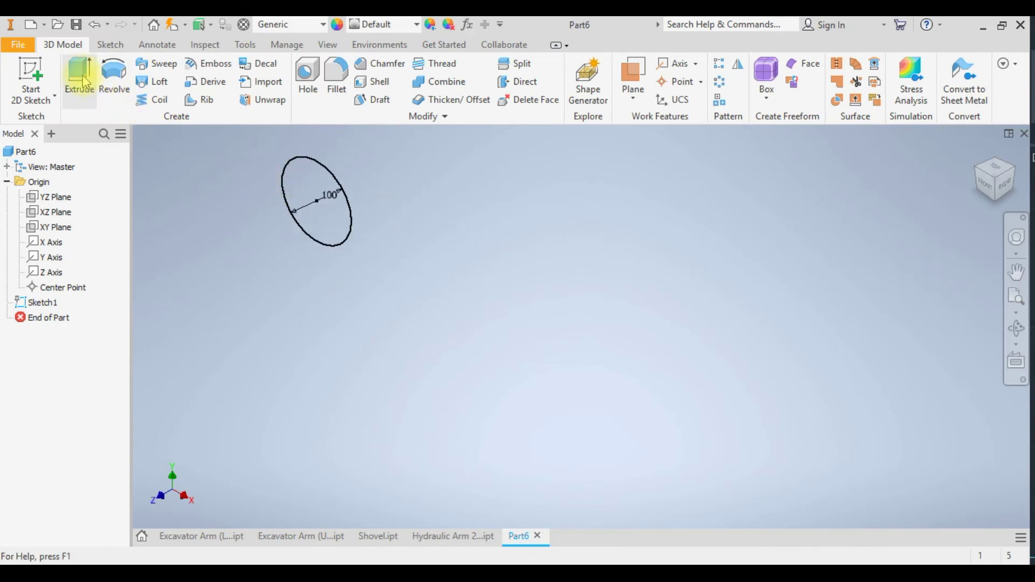
# Extrude the circle 990 mm into a solid cylinder.
pyautogui.click(80, 81)
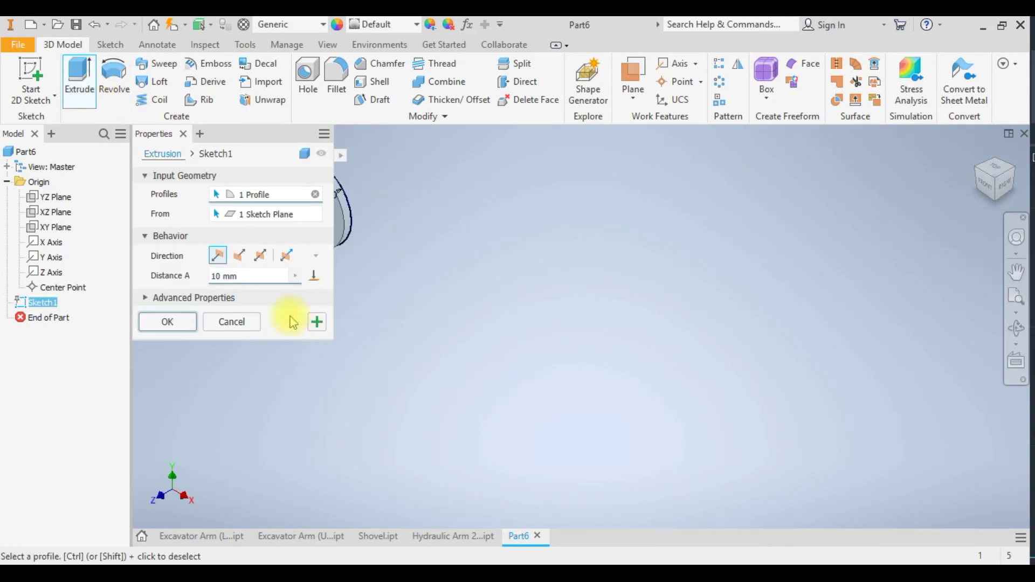
pyautogui.write('990')
pyautogui.press('Return')
pyautogui.scroll(-5, 693, 493)
pyautogui.scroll(5, 692, 493)
pyautogui.scroll(-4, 626, 487)
pyautogui.moveTo(614, 487); pyautogui.dragTo(649, 379, button='middle')
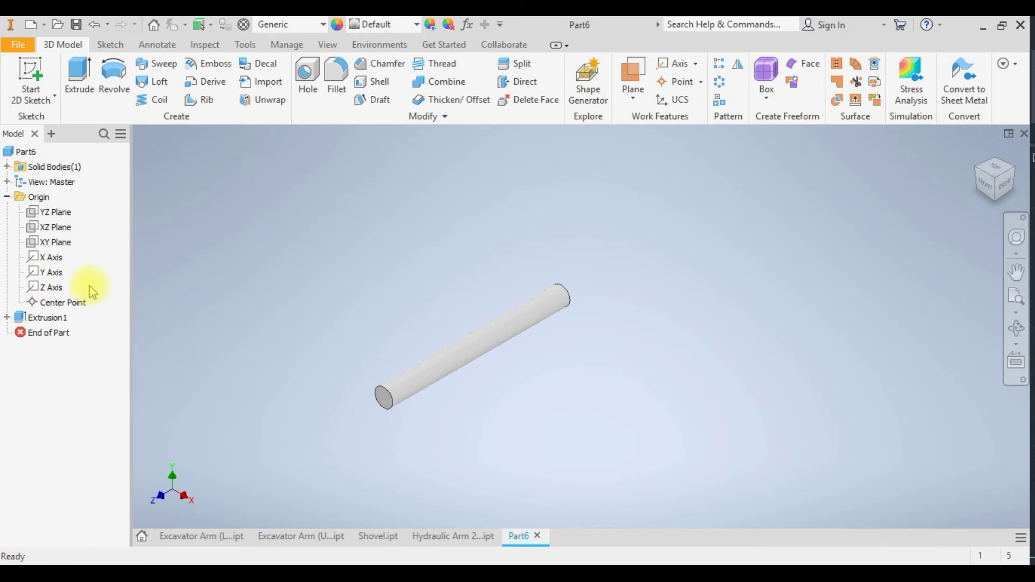
# Start a new sketch on the XZ plane, turn the cylinder horizontal in the view and slice the graphics at the sketch plane.
pyautogui.click(60, 231)
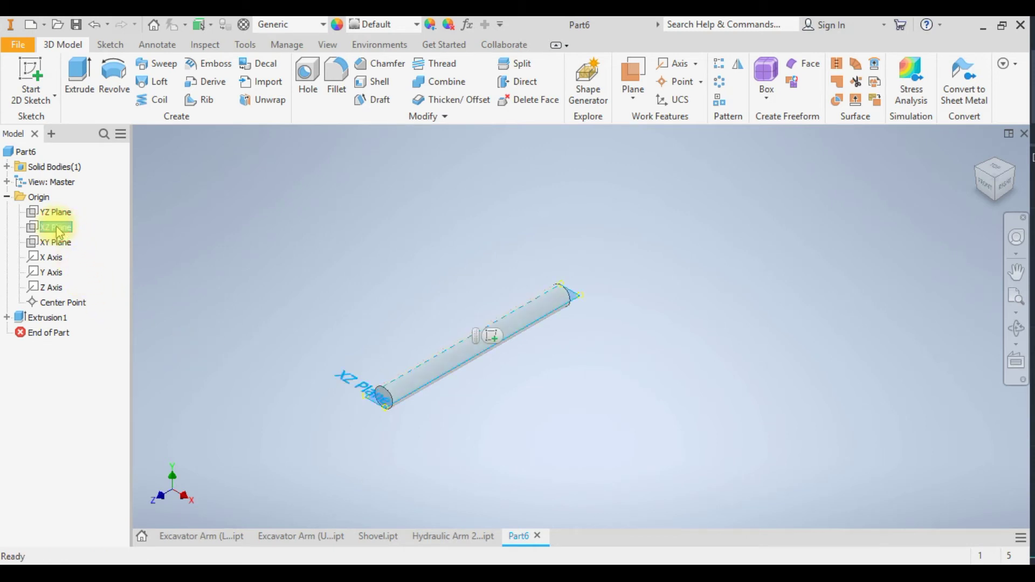
pyautogui.rightClick(60, 230)
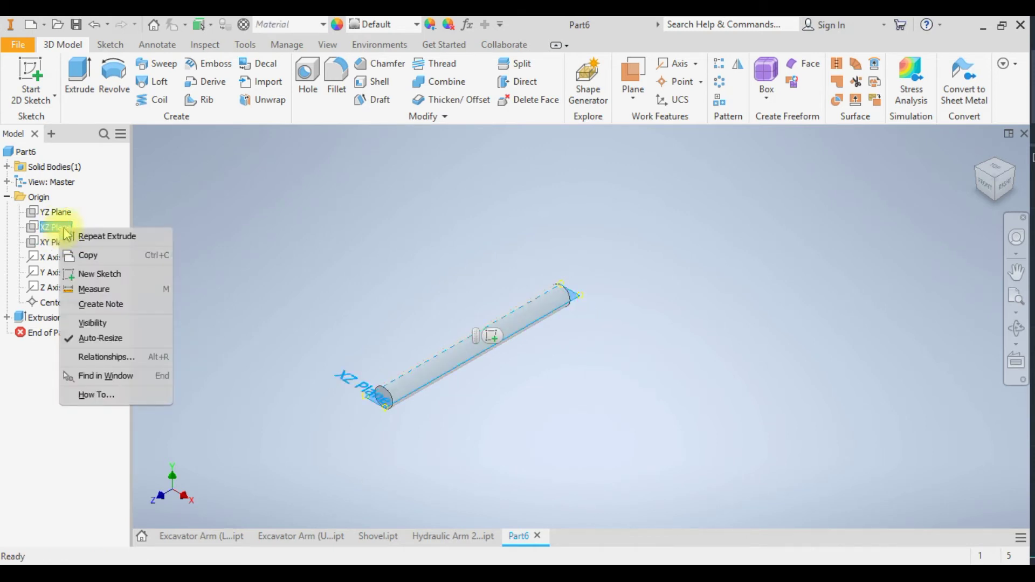
pyautogui.click(90, 275)
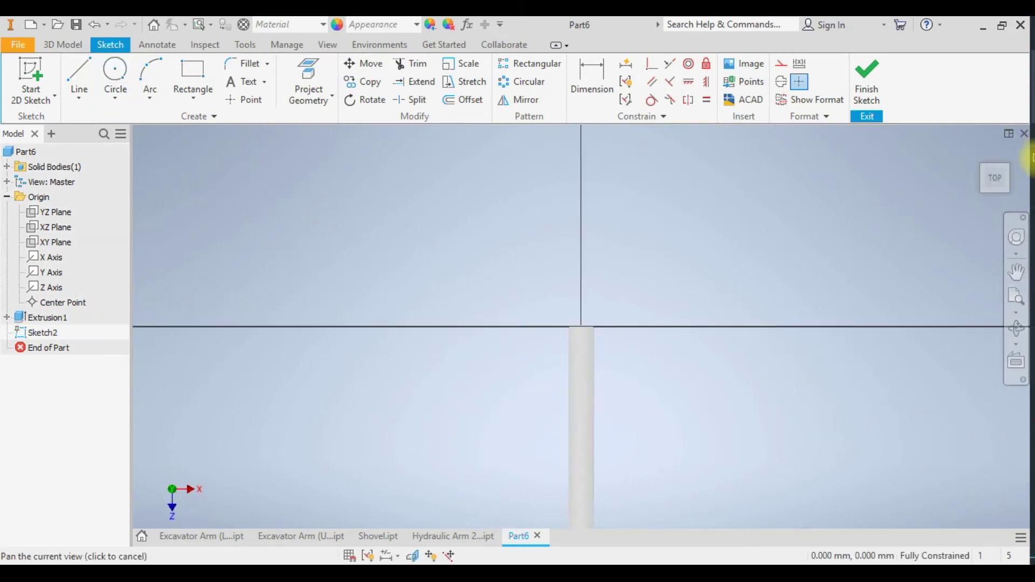
pyautogui.click(1025, 162)
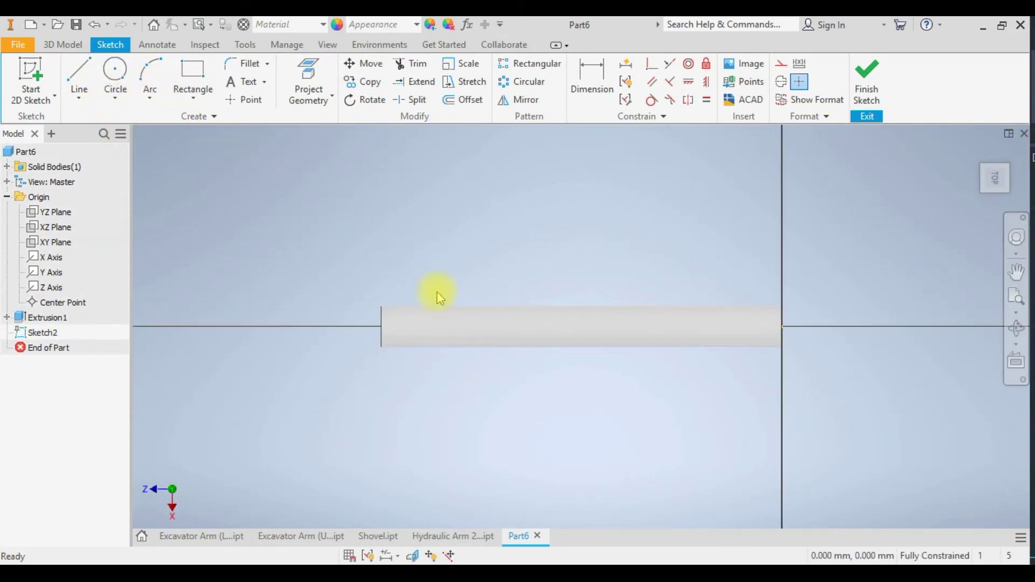
pyautogui.rightClick(427, 338)
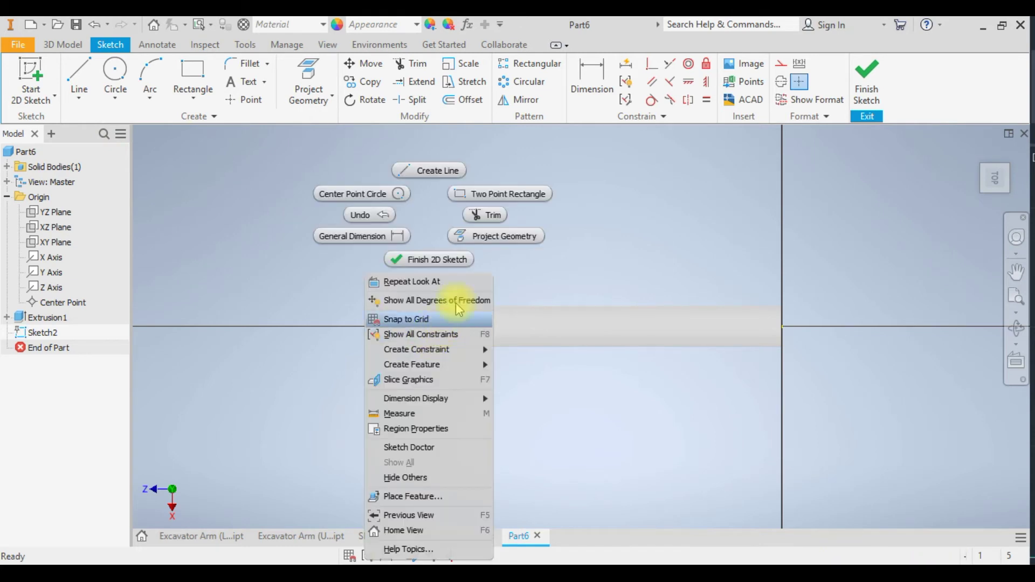
pyautogui.click(421, 380)
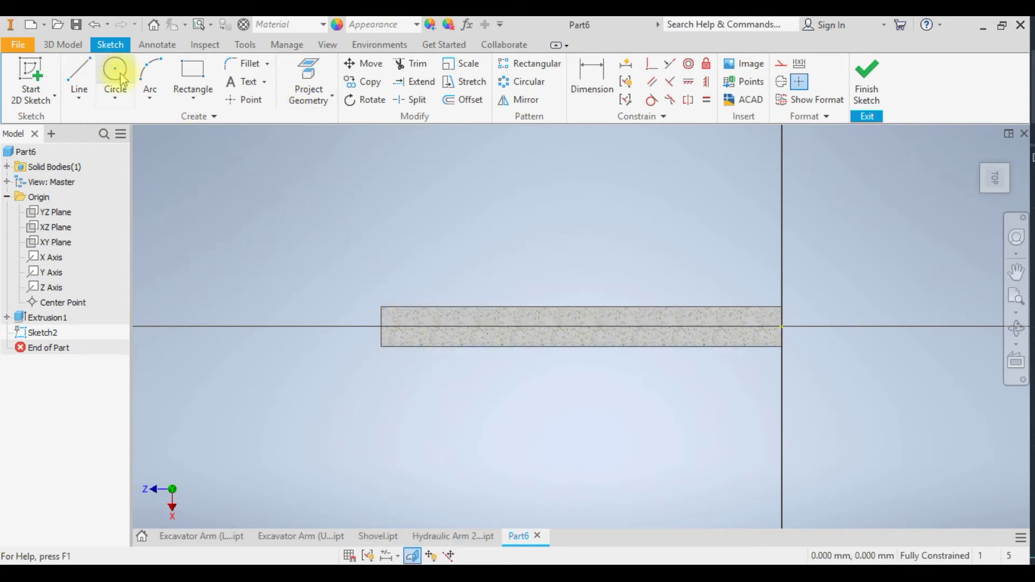
# Draw two equally long rectangles inward from the two corners of the cylinder's far end, the lower one about 26 mm high.
pyautogui.click(190, 73)
pyautogui.scroll(3, 349, 264)
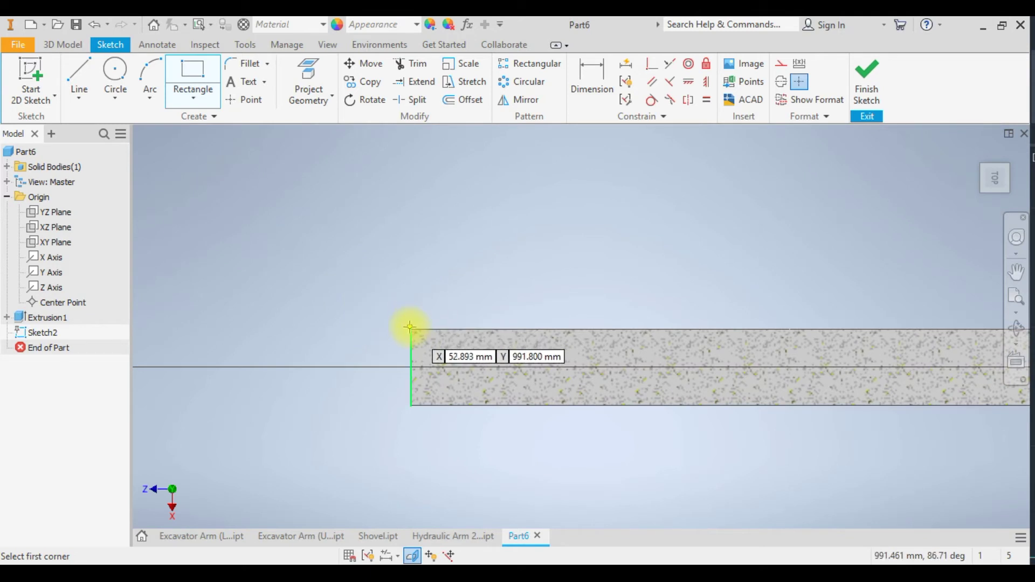
pyautogui.click(412, 330)
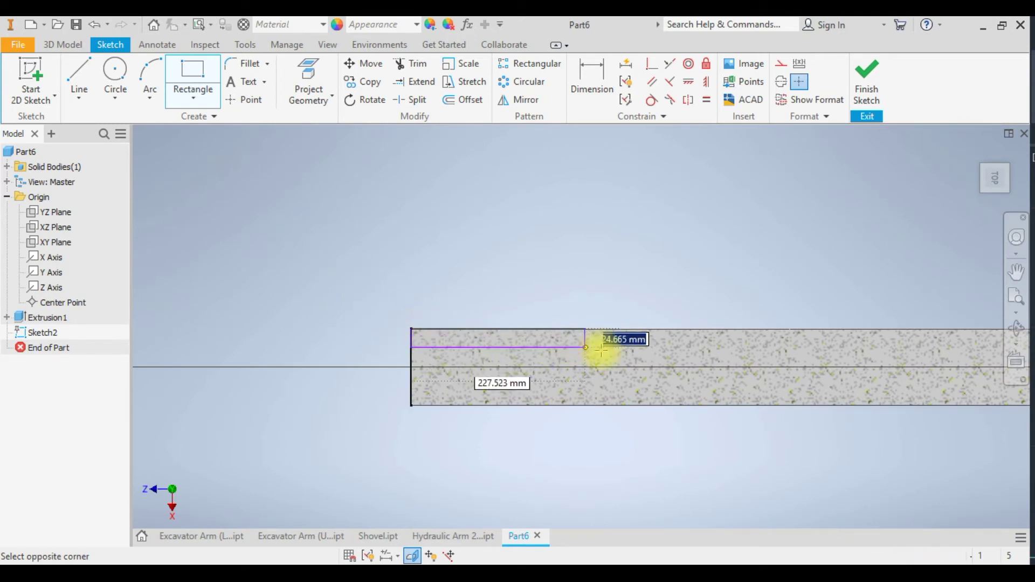
pyautogui.click(606, 351)
pyautogui.click(412, 406)
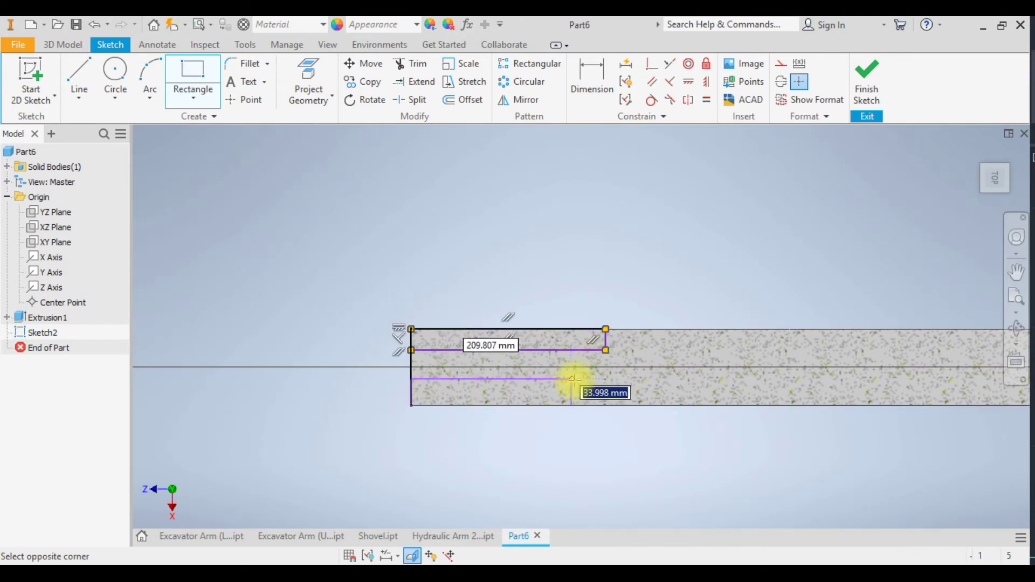
pyautogui.click(605, 386)
pyautogui.press('Escape')
# Check part 5 in the Acrobat Reader drawing and dimension the rectangles' inner edge 860 mm from the origin in the Inventor sketch.
pyautogui.scroll(-5, 452, 444)
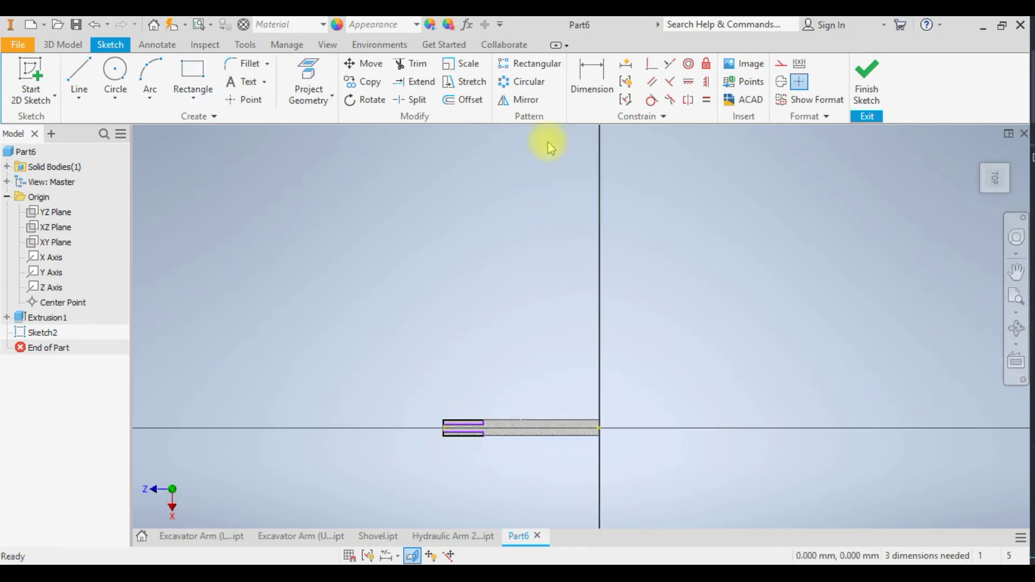
pyautogui.click(592, 81)
pyautogui.scroll(4, 512, 416)
pyautogui.scroll(1, 446, 444)
pyautogui.moveTo(446, 444); pyautogui.dragTo(484, 258, button='middle')
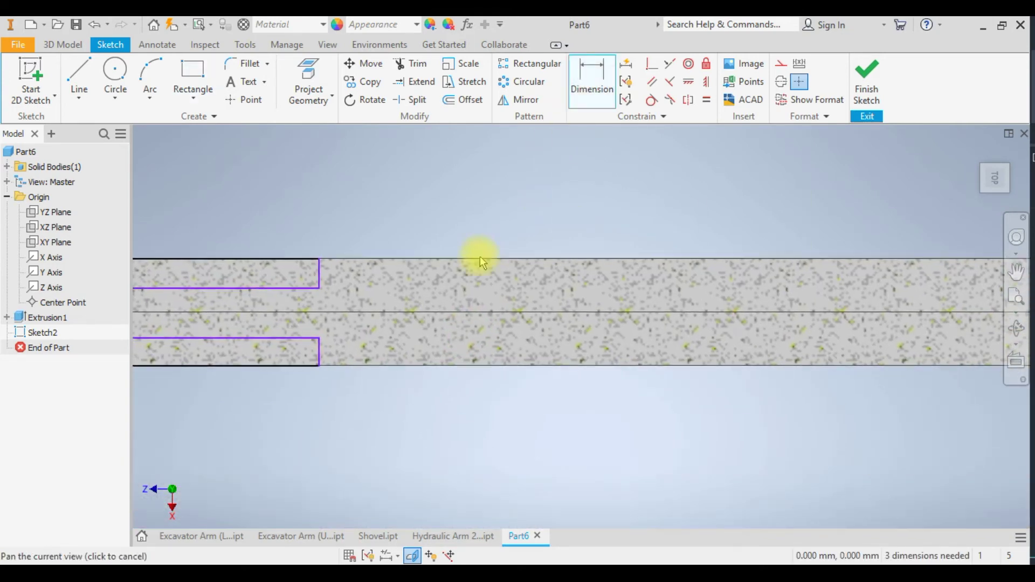
pyautogui.scroll(-5, 735, 423)
pyautogui.scroll(3, 601, 432)
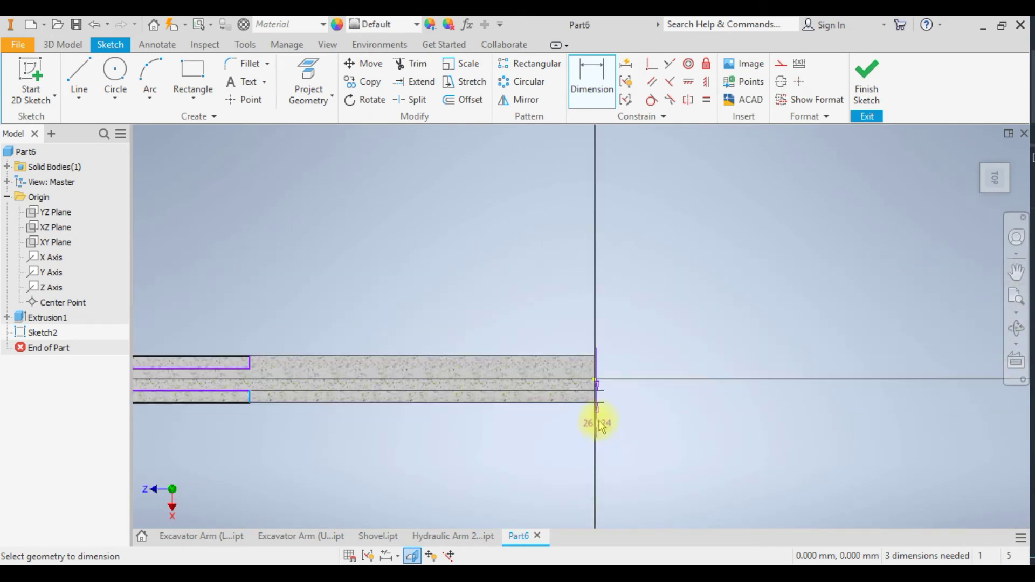
pyautogui.click(593, 378)
pyautogui.click(480, 461)
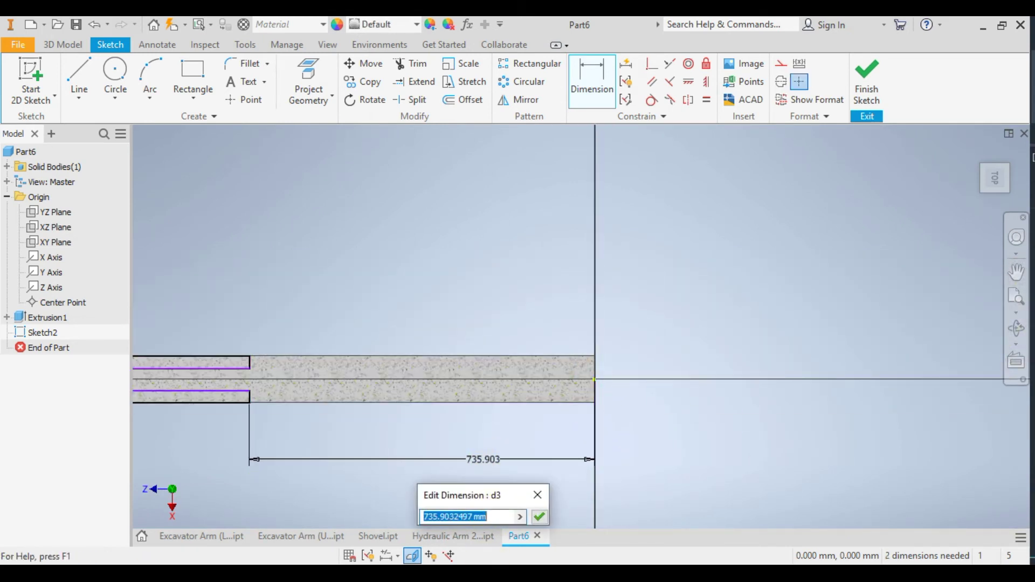
pyautogui.hotkey('alt', 'Tab')
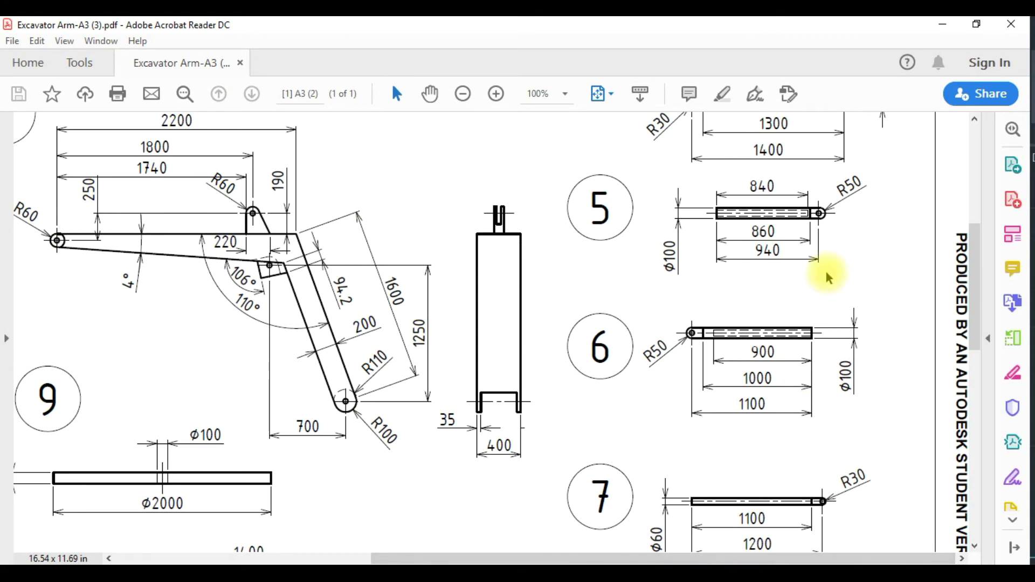
pyautogui.scroll(1, 817, 278)
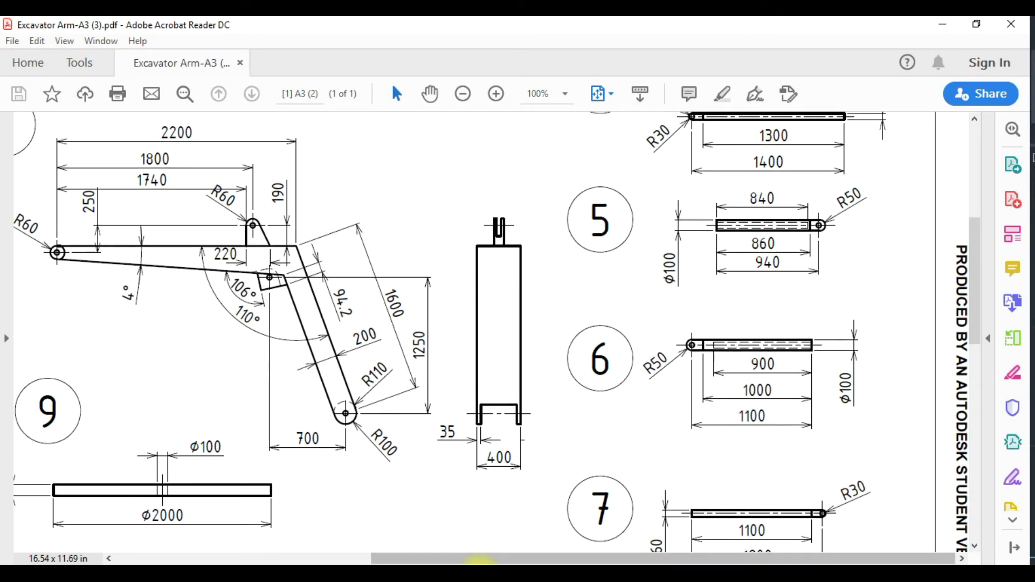
pyautogui.hotkey('alt', 'Tab')
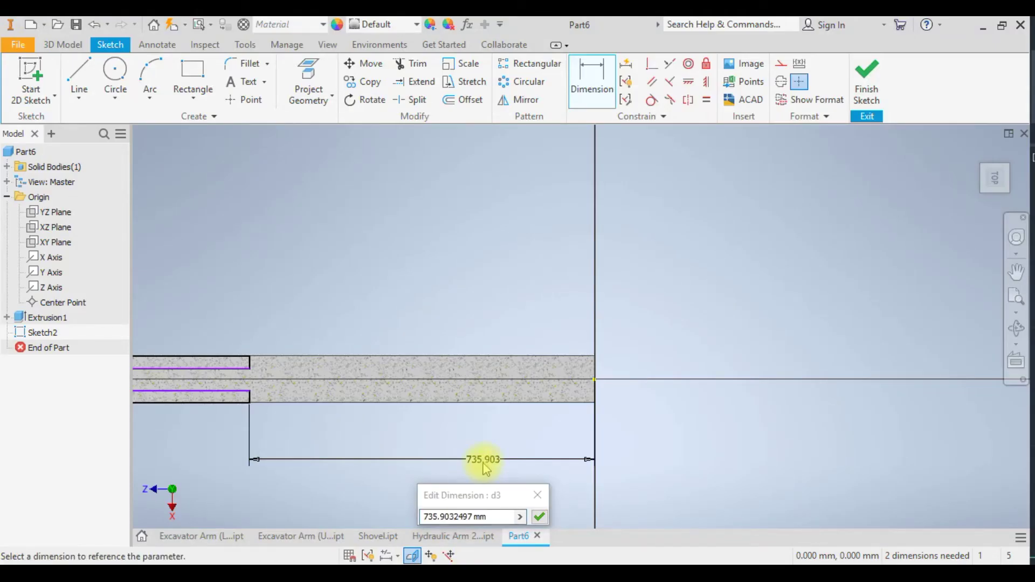
pyautogui.write('860')
pyautogui.press('Return')
# Dimension the gap between the two rectangles' facing edges as 30 mm.
pyautogui.scroll(4, 293, 509)
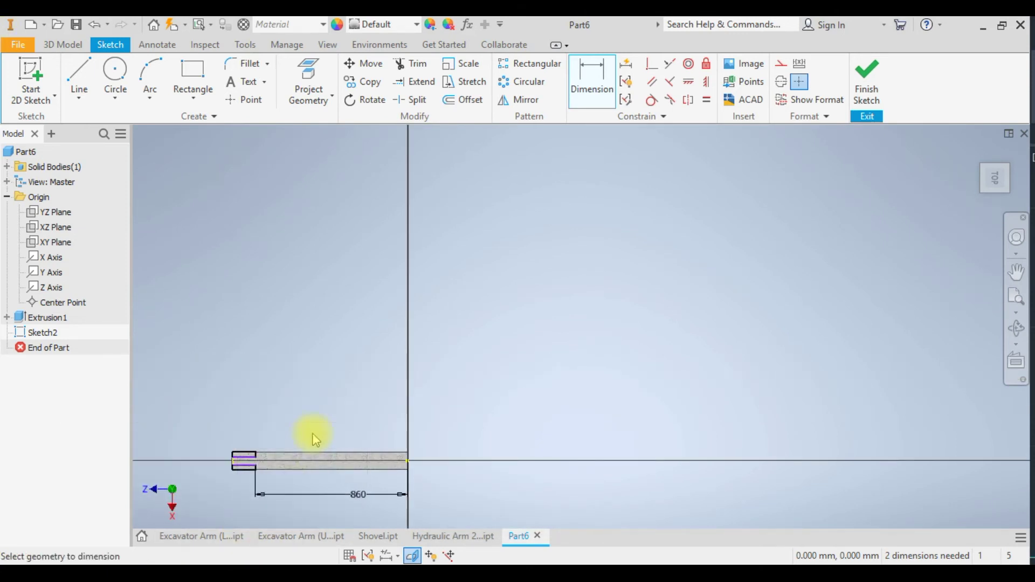
pyautogui.scroll(-3, 276, 457)
pyautogui.scroll(-5, 252, 462)
pyautogui.scroll(2, 217, 476)
pyautogui.moveTo(287, 467); pyautogui.dragTo(372, 435, button='middle')
pyautogui.click(380, 431)
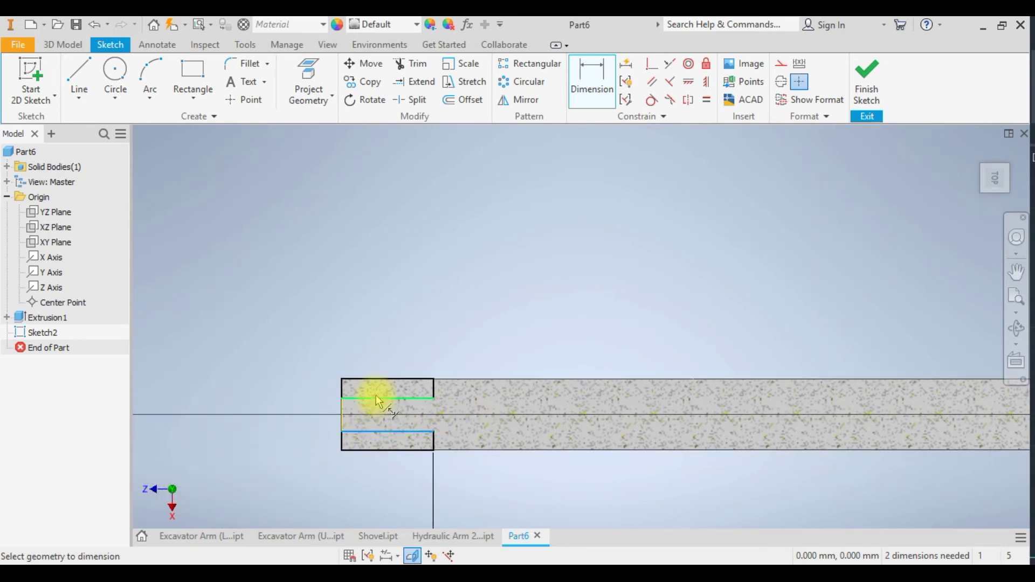
pyautogui.click(376, 399)
pyautogui.click(276, 413)
pyautogui.write('30')
pyautogui.press('Return')
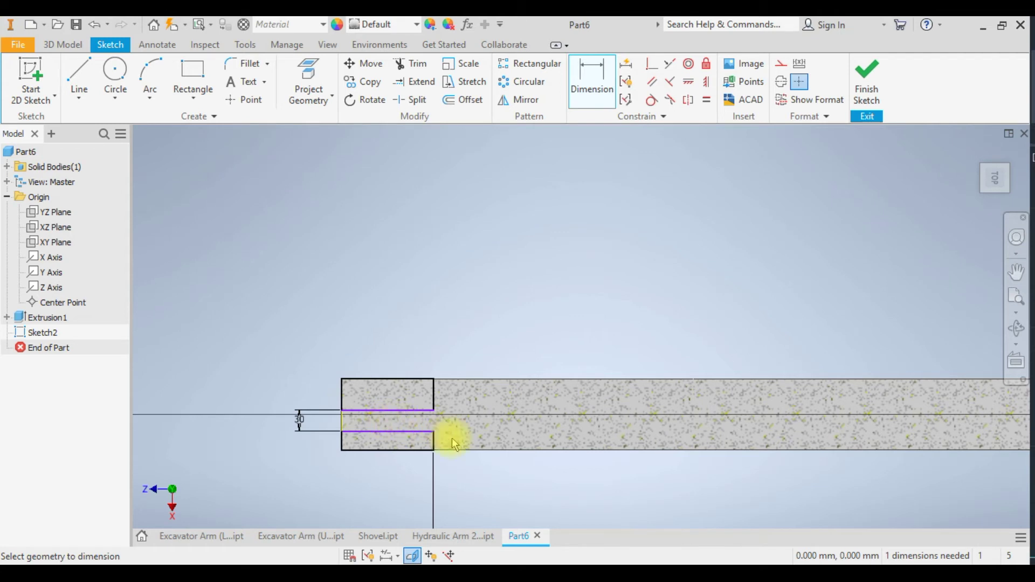
# Set the lower rectangle's height to 35 mm and finish the sketch.
pyautogui.scroll(3, 455, 445)
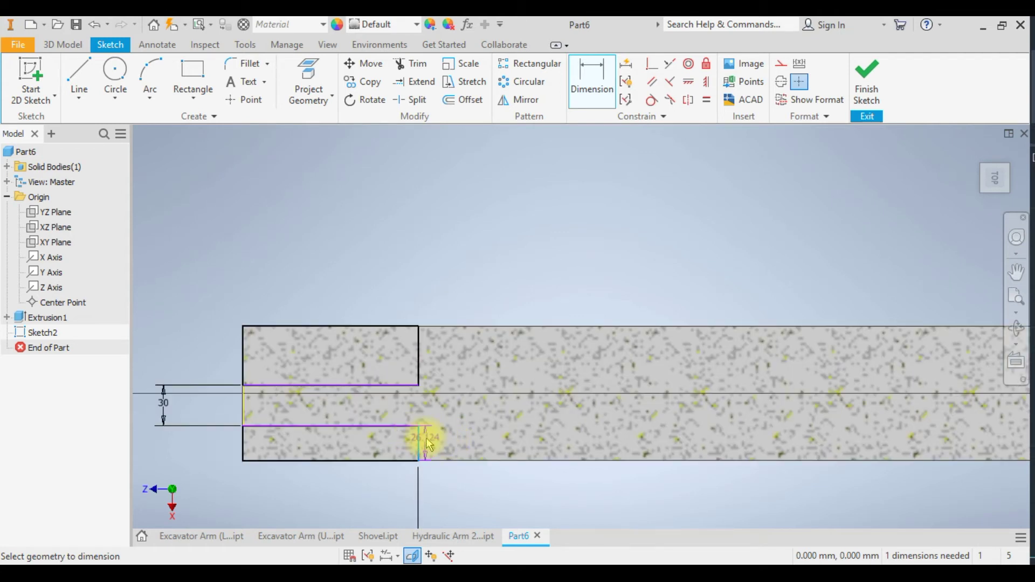
pyautogui.click(527, 440)
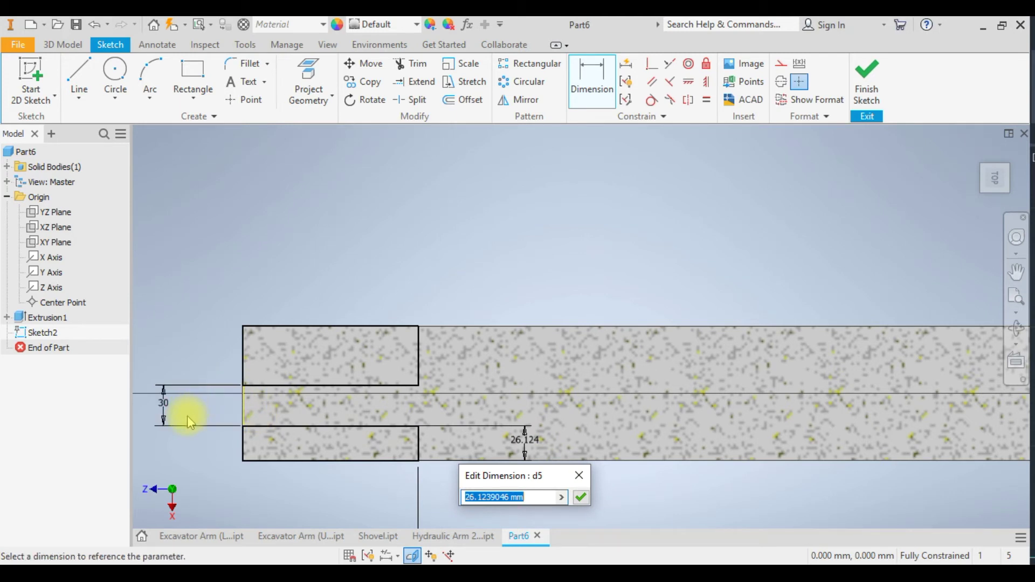
pyautogui.write('35')
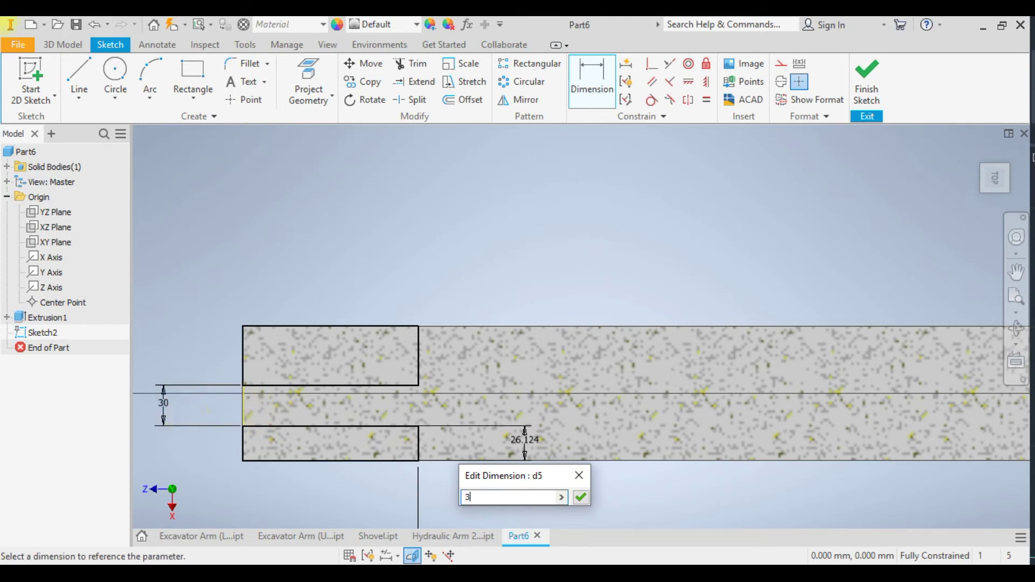
pyautogui.press('Return')
pyautogui.scroll(-4, 189, 423)
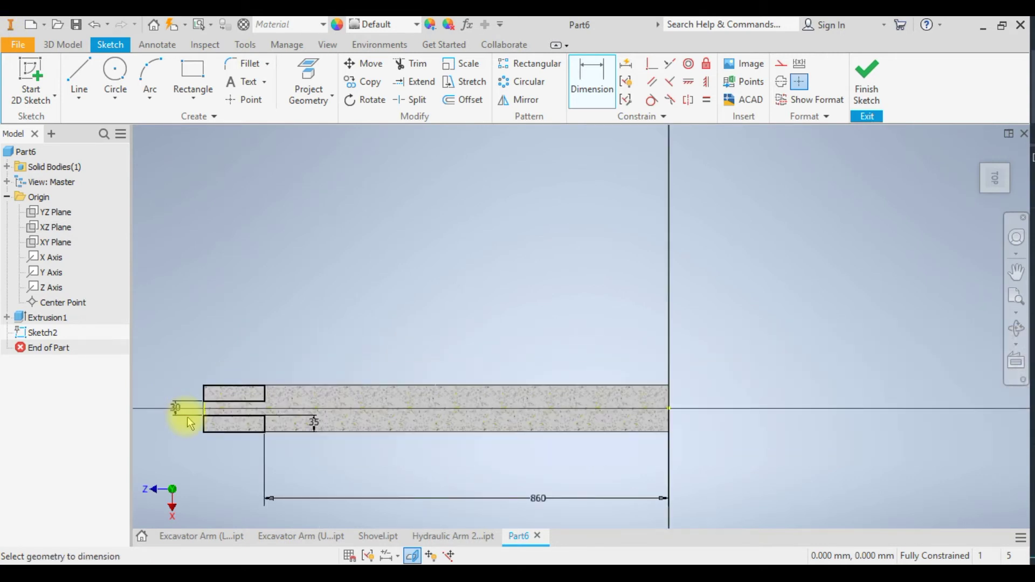
pyautogui.click(863, 101)
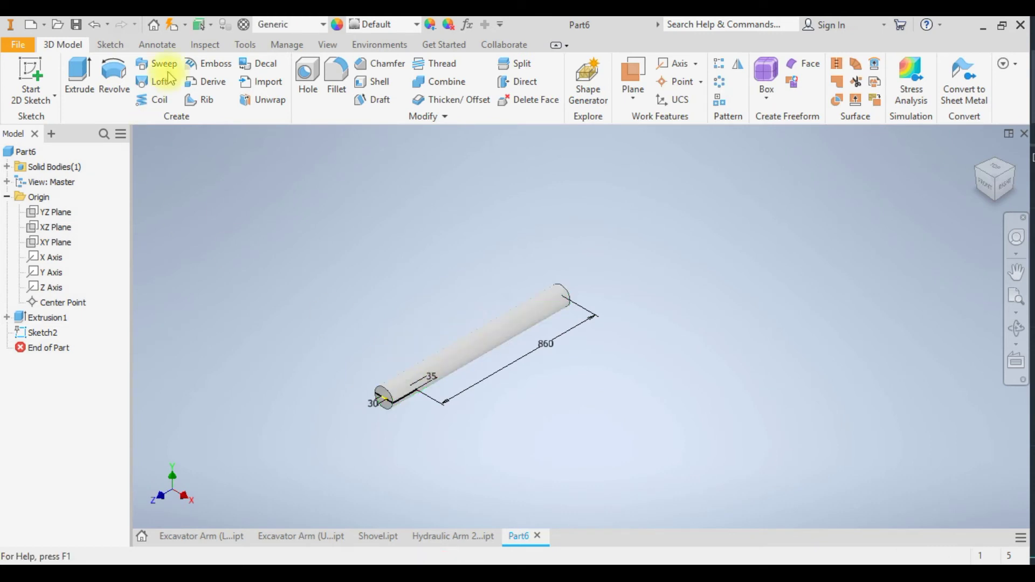
# Cut both rectangle profiles out of the cylinder's end with a symmetric Through All extrusion, leaving a flat tongue.
pyautogui.click(80, 76)
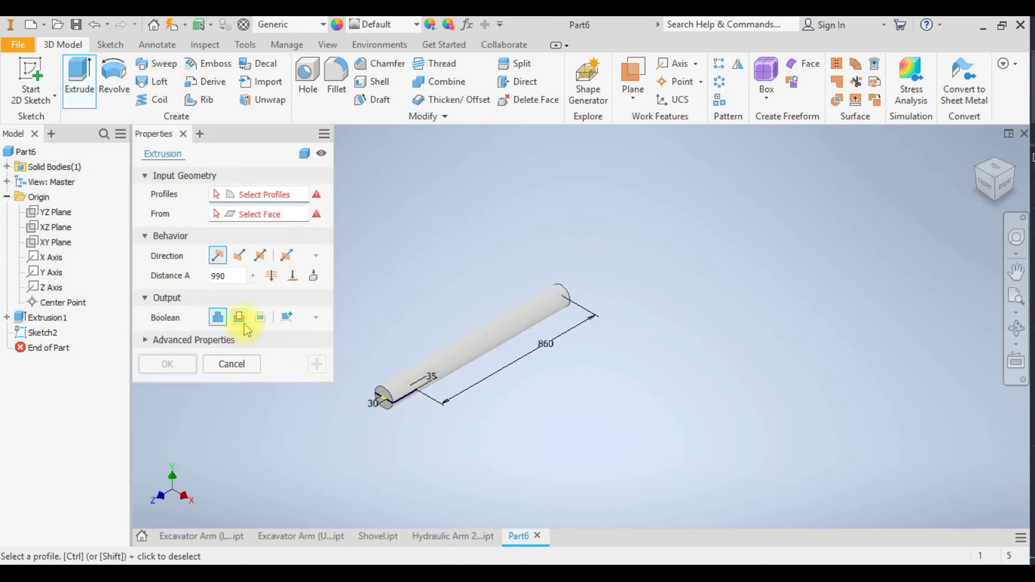
pyautogui.scroll(3, 389, 388)
pyautogui.click(394, 384)
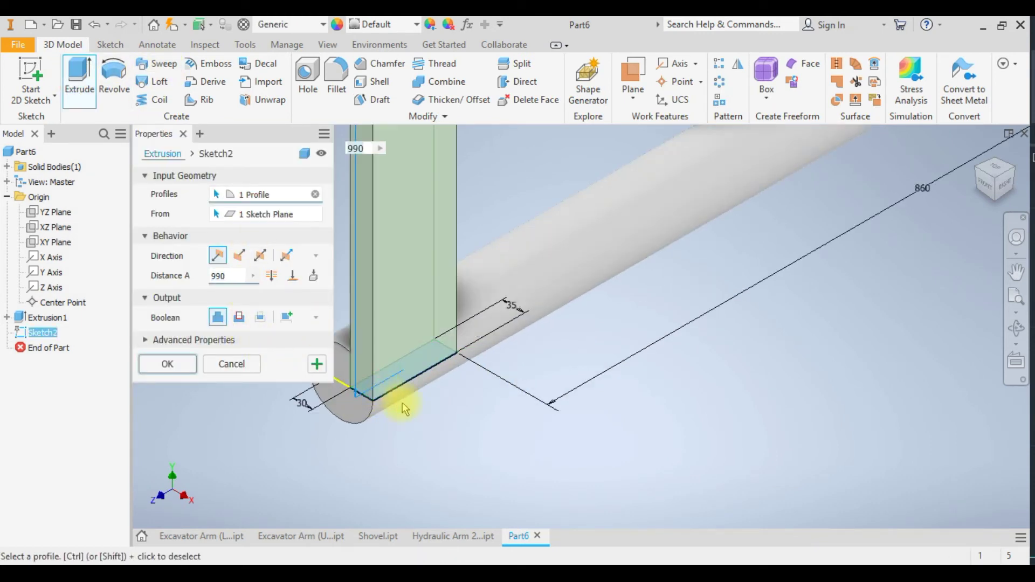
pyautogui.scroll(2, 402, 402)
pyautogui.click(383, 415)
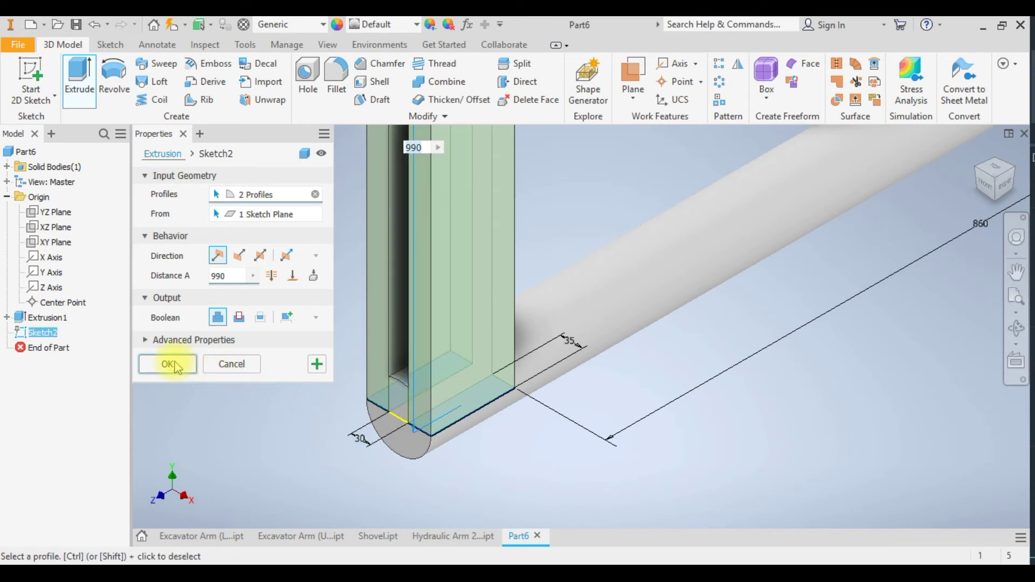
pyautogui.click(239, 319)
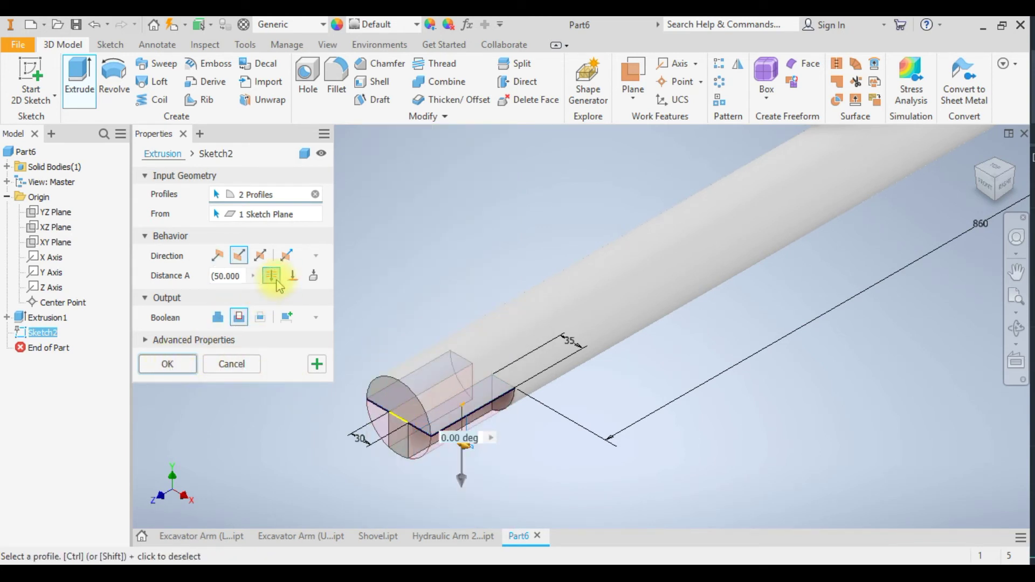
pyautogui.scroll(2, 470, 400)
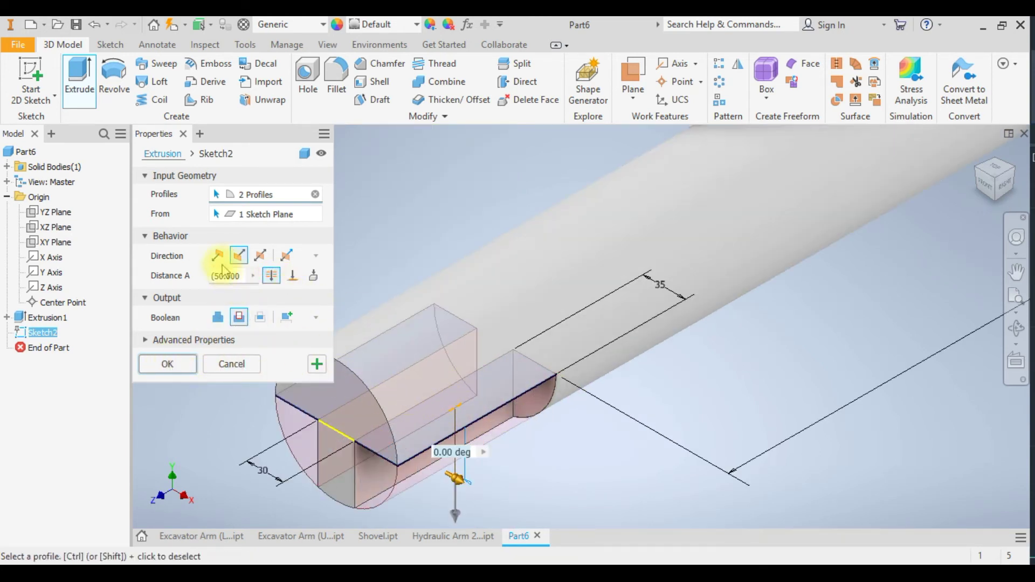
pyautogui.click(260, 258)
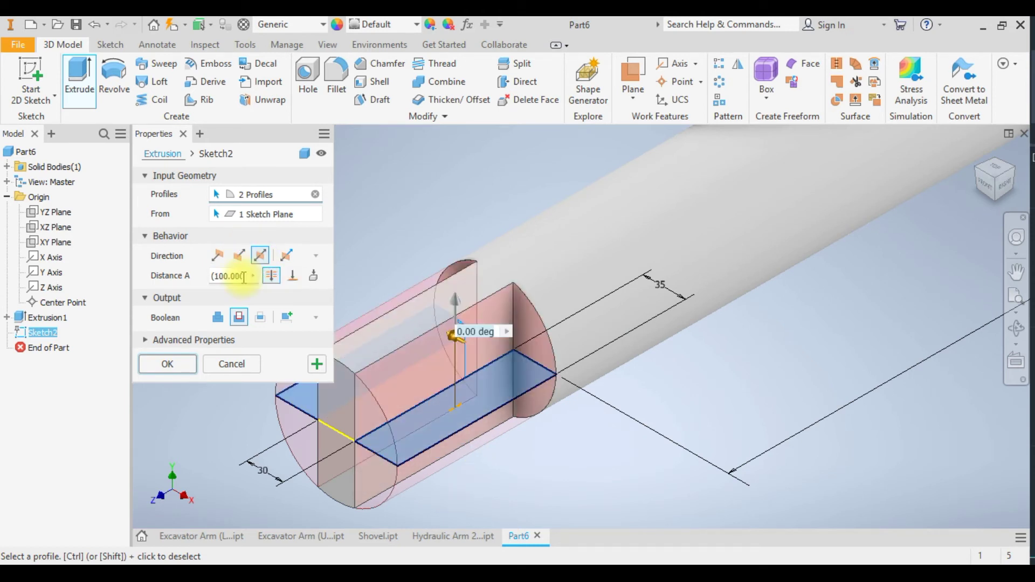
pyautogui.scroll(-2, 385, 316)
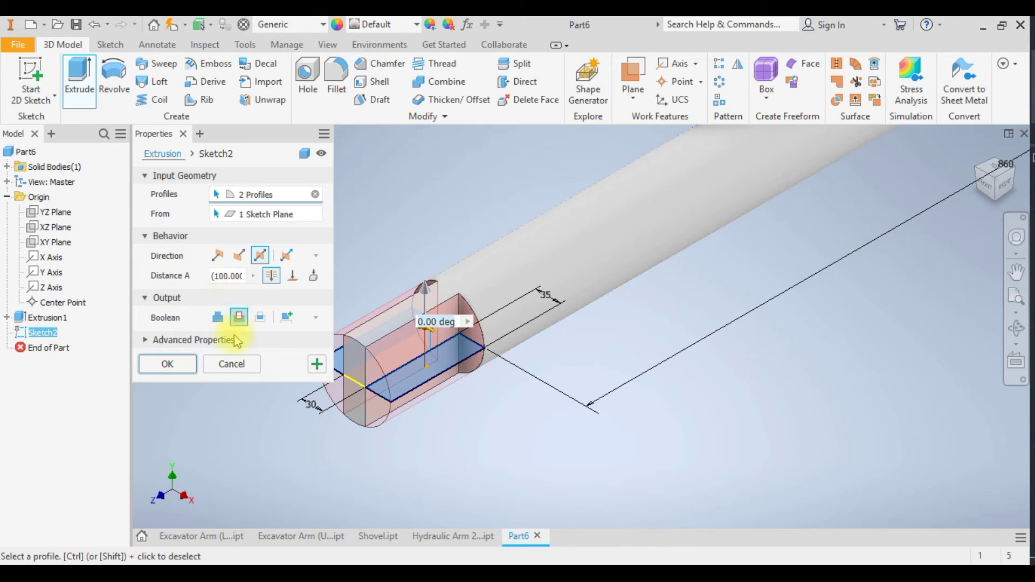
pyautogui.click(168, 365)
pyautogui.scroll(-2, 559, 389)
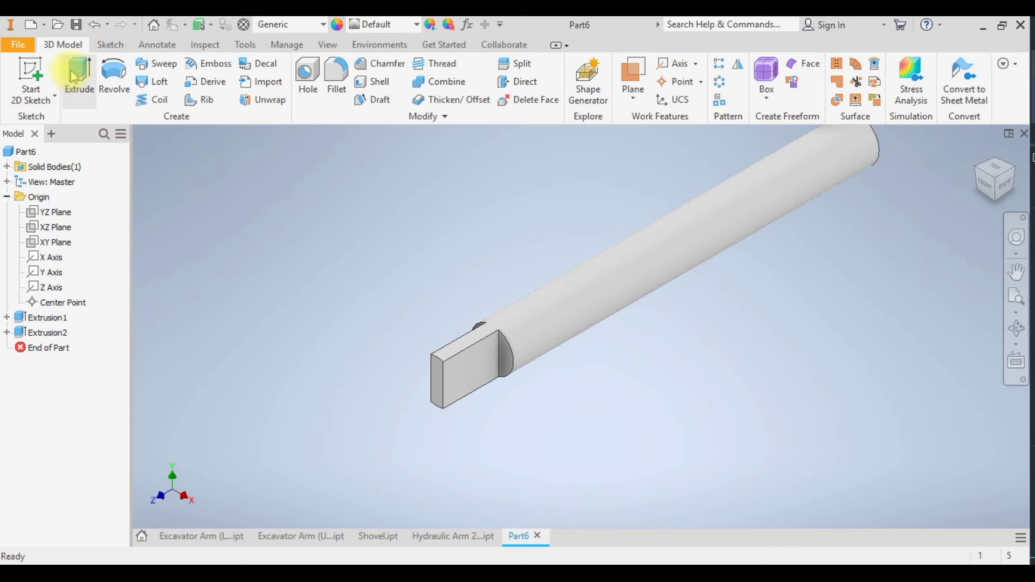
# Round the tongue's free end with a 50 mm constant-radius fillet.
pyautogui.click(336, 83)
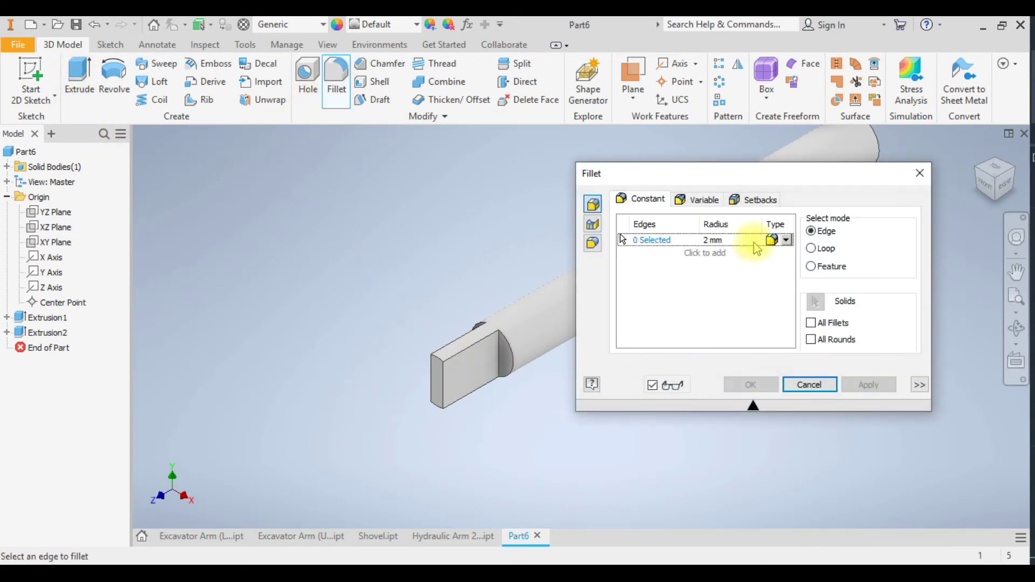
pyautogui.write('50')
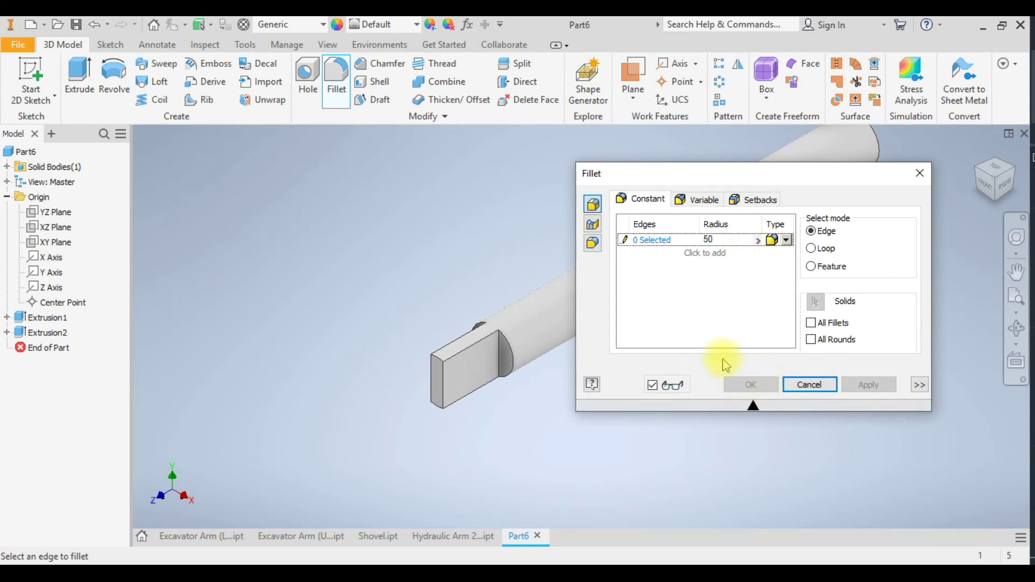
pyautogui.click(438, 366)
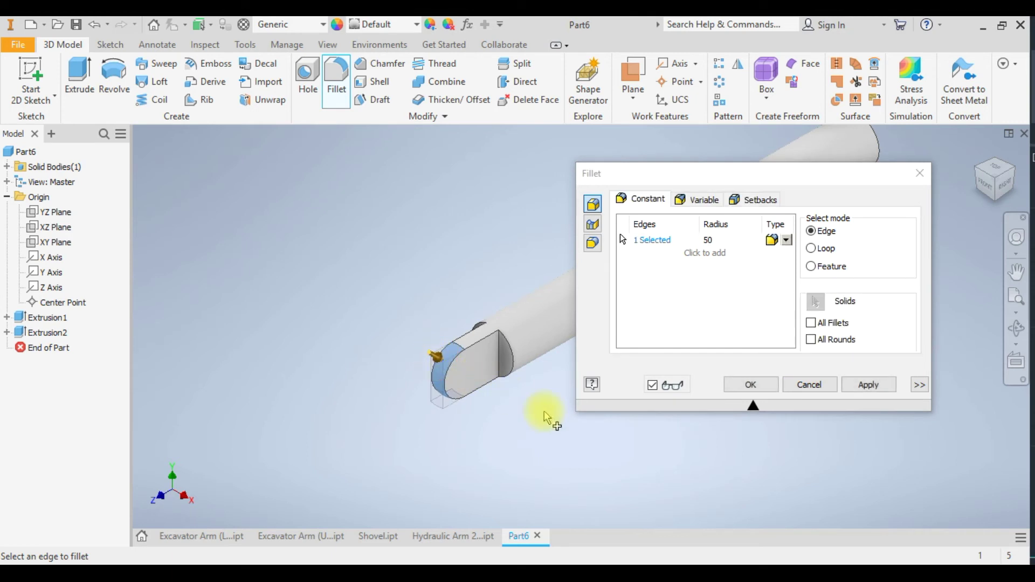
pyautogui.click(751, 386)
# Start a sketch on the tongue's flat side face and draw a 45 mm diameter circle near its rounded end.
pyautogui.keyDown('shift'); pyautogui.moveTo(584, 431); pyautogui.dragTo(513, 411, button='middle'); pyautogui.keyUp('shift')
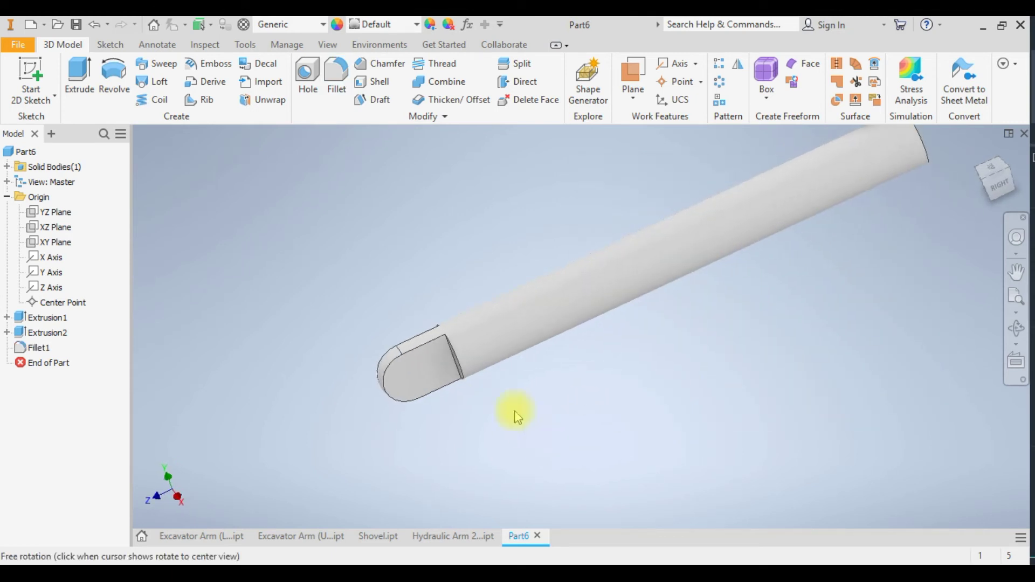
pyautogui.rightClick(416, 380)
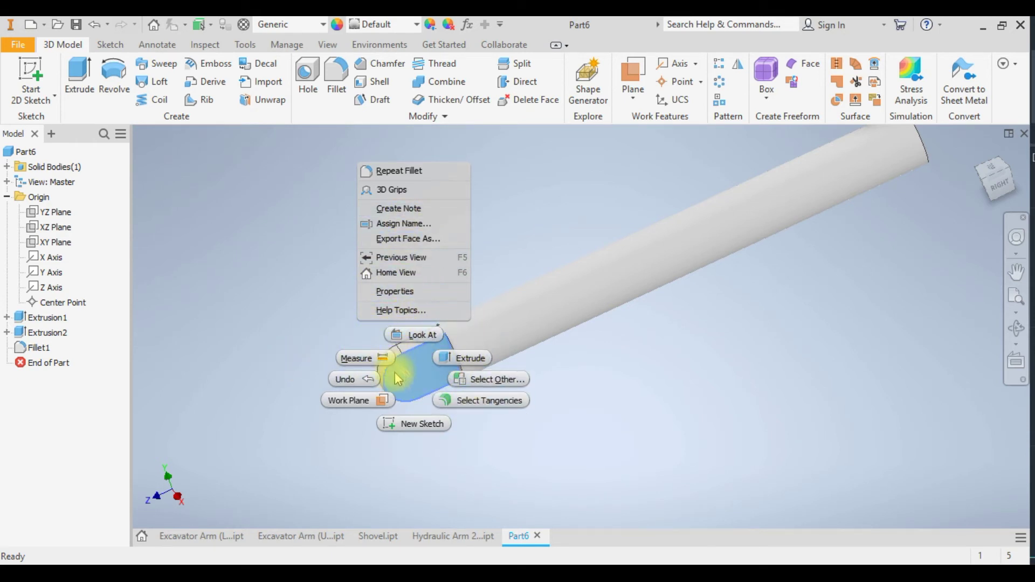
pyautogui.click(413, 424)
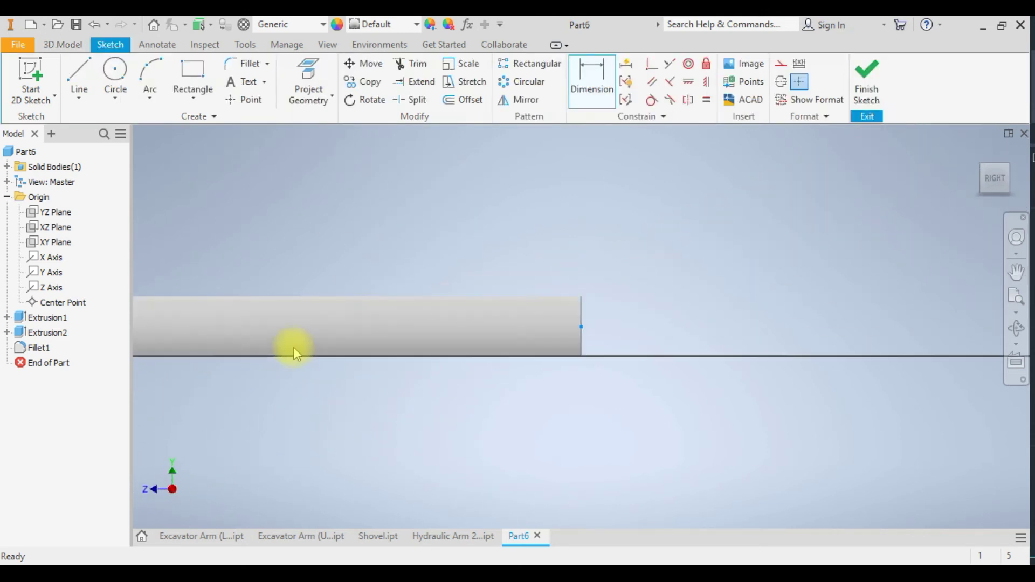
pyautogui.click(114, 71)
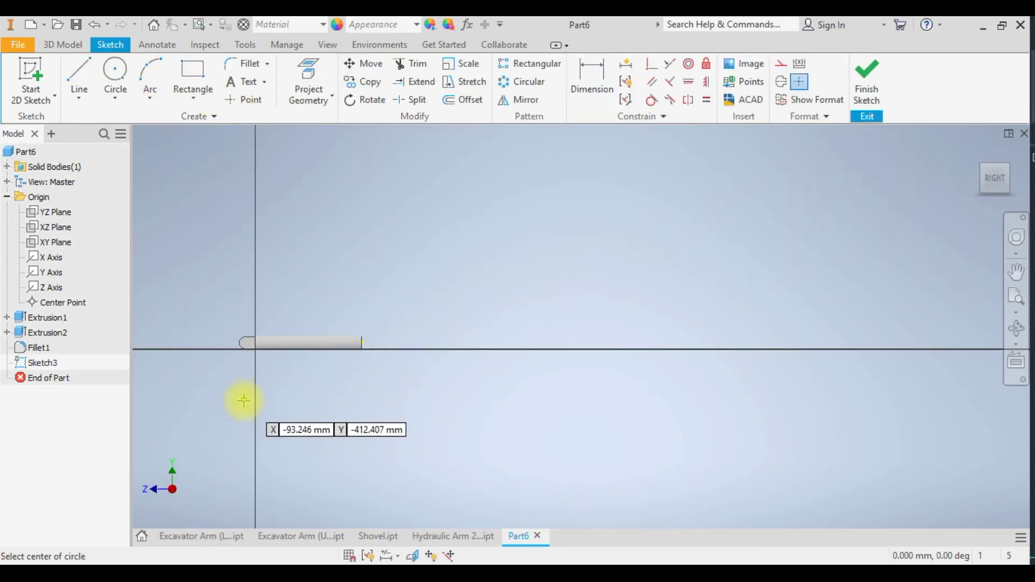
pyautogui.scroll(-5, 243, 397)
pyautogui.scroll(-3, 244, 221)
pyautogui.click(259, 224)
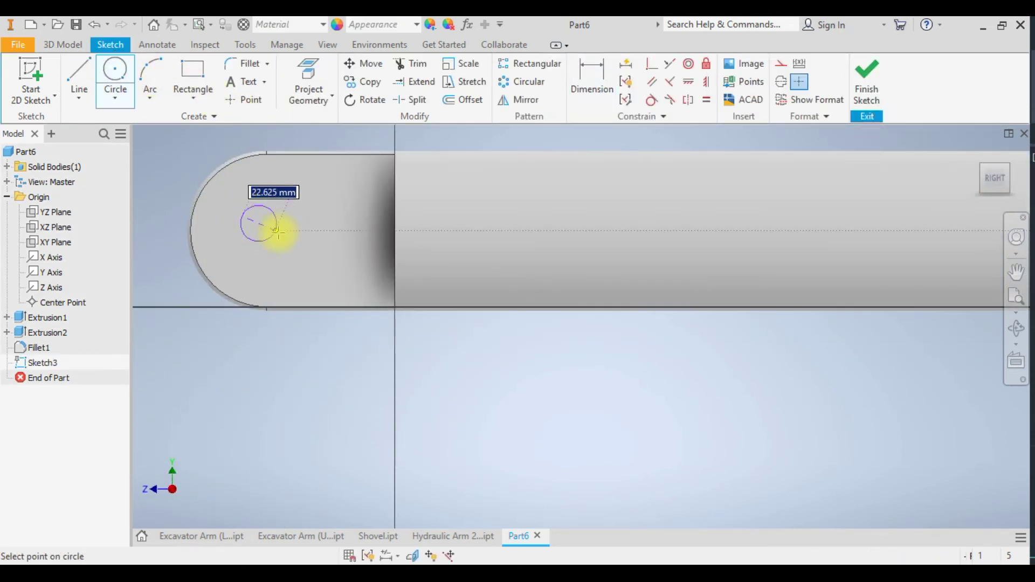
pyautogui.press('Return')
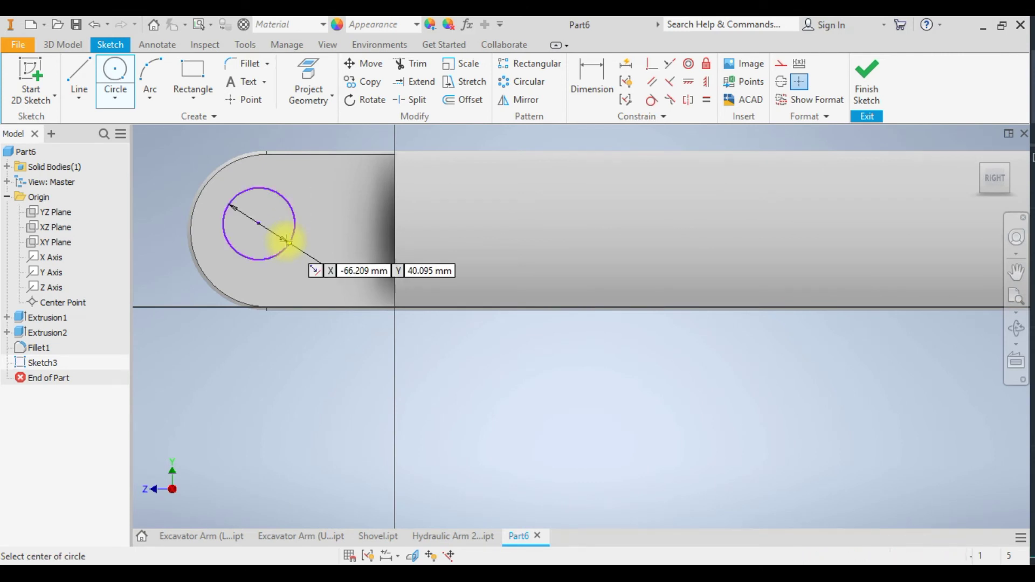
pyautogui.press('Escape')
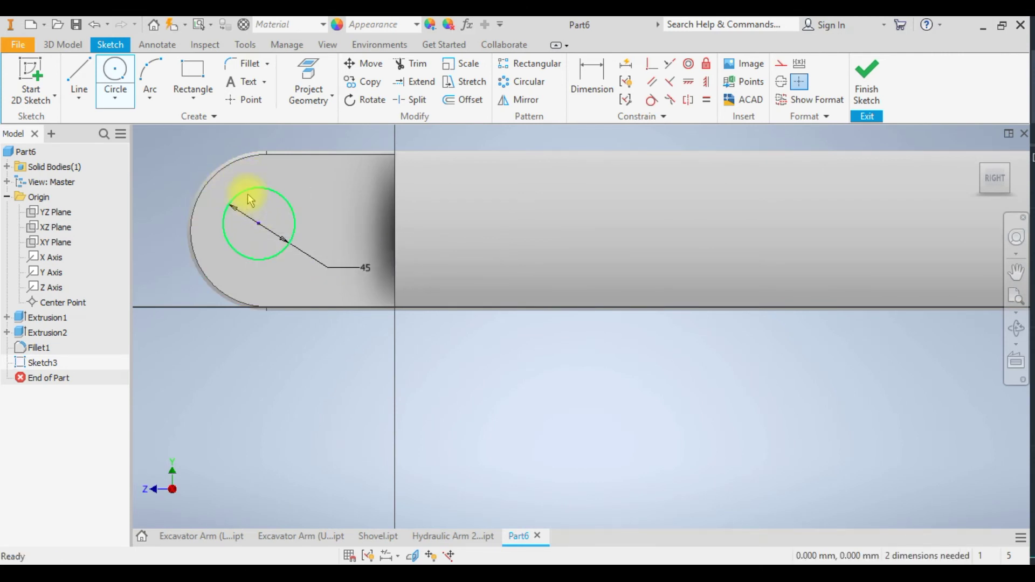
# Make the circle concentric with the tongue's rounded end and finish the sketch.
pyautogui.click(210, 186)
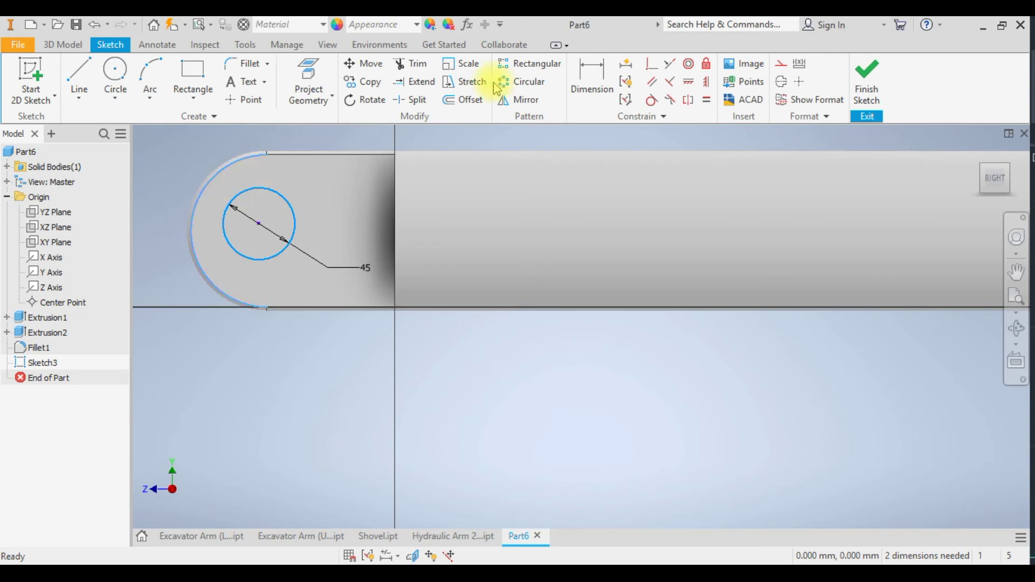
pyautogui.click(692, 64)
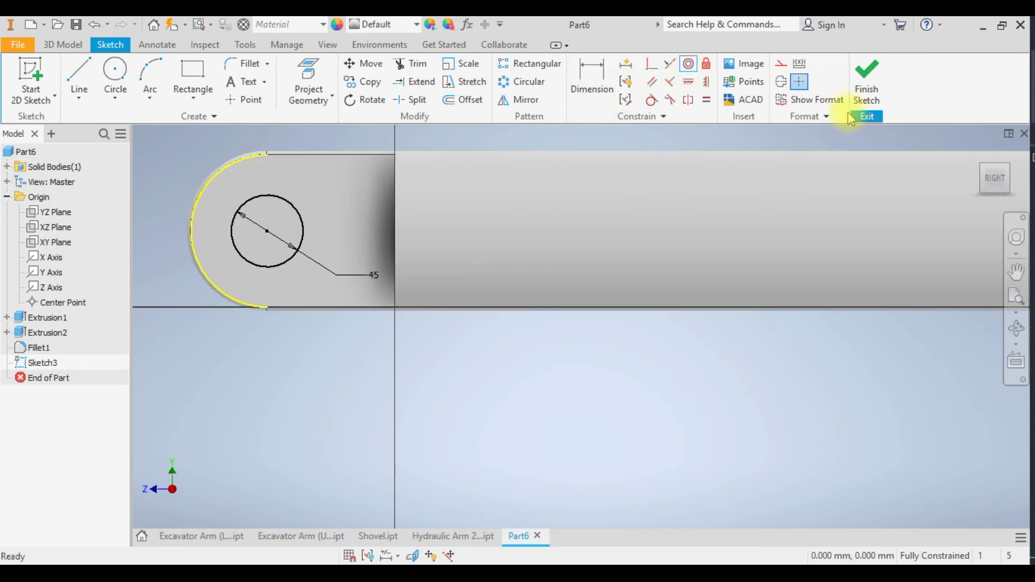
pyautogui.click(869, 80)
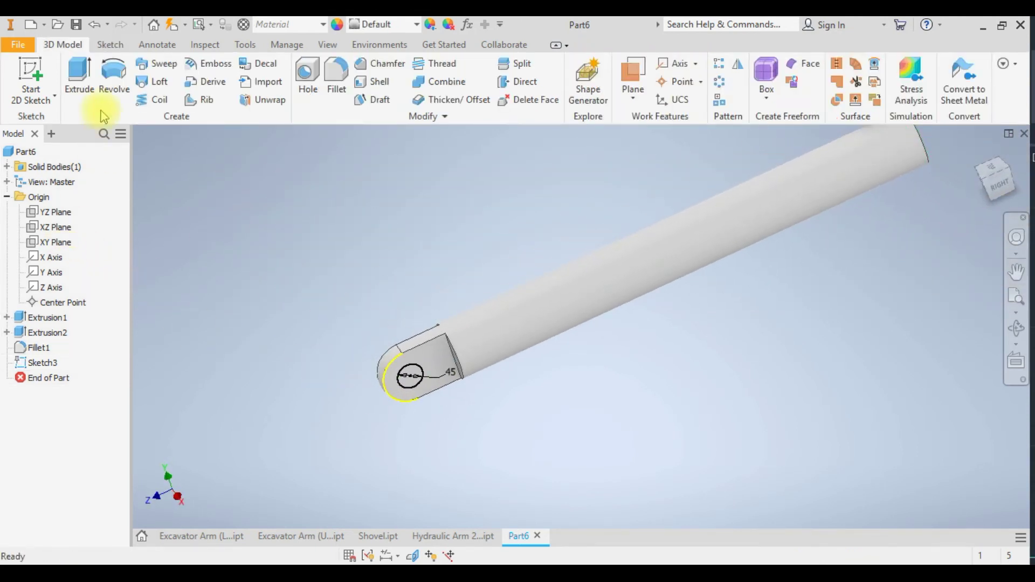
# Cut the 45 mm circle Through All in the flipped direction to make the tongue's pin hole.
pyautogui.click(78, 75)
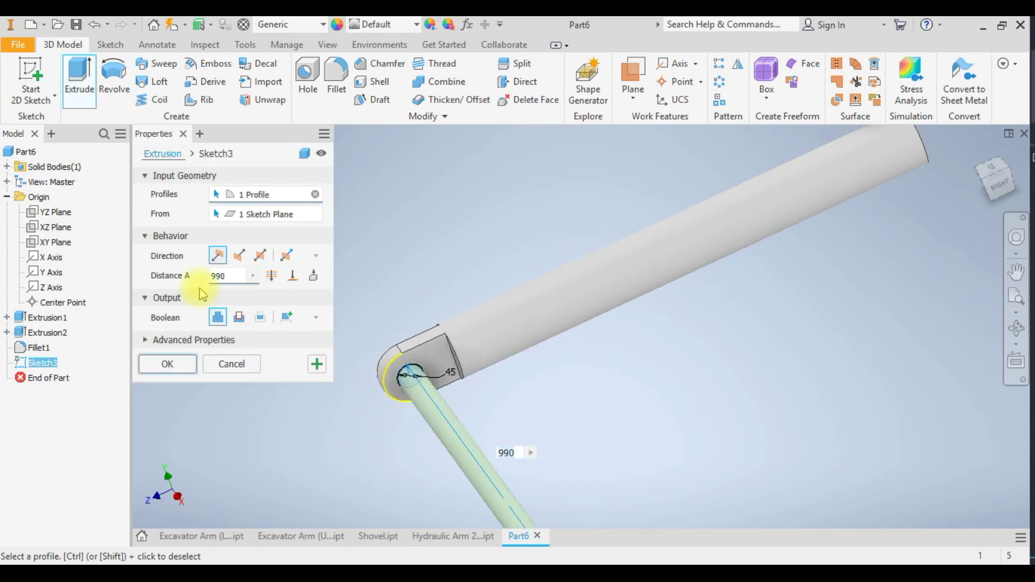
pyautogui.click(239, 318)
pyautogui.click(239, 256)
pyautogui.click(272, 275)
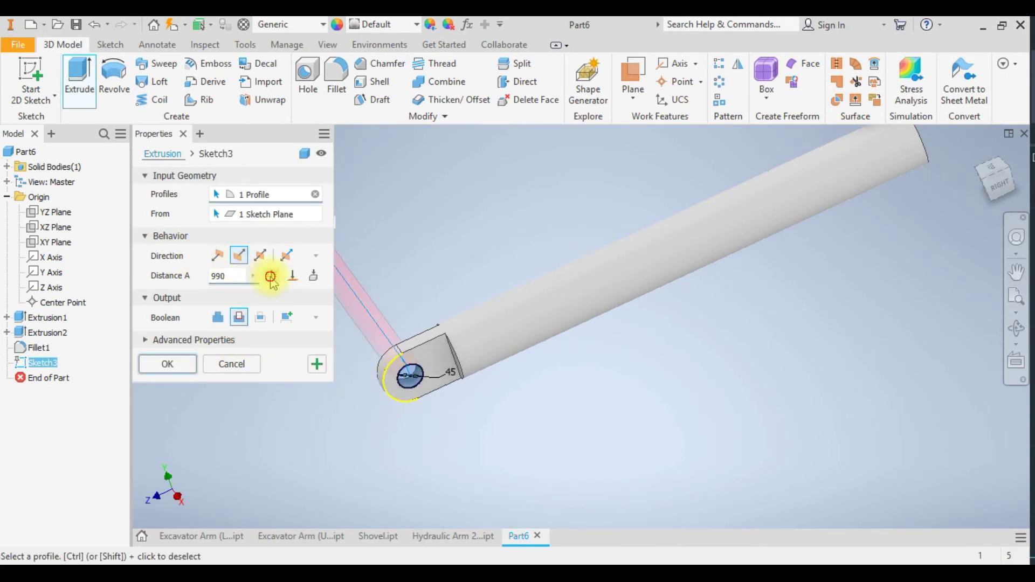
pyautogui.click(167, 363)
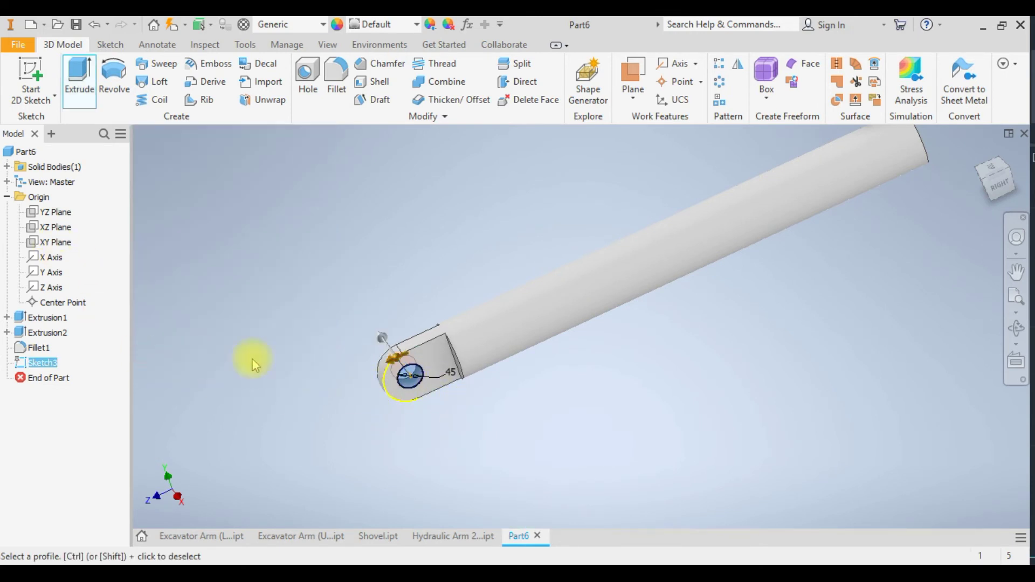
# Sketch a 60 mm diameter circle centred on the cylinder's plain end face and finish the sketch.
pyautogui.keyDown('shift'); pyautogui.moveTo(619, 424); pyautogui.dragTo(744, 347, button='middle'); pyautogui.keyUp('shift')
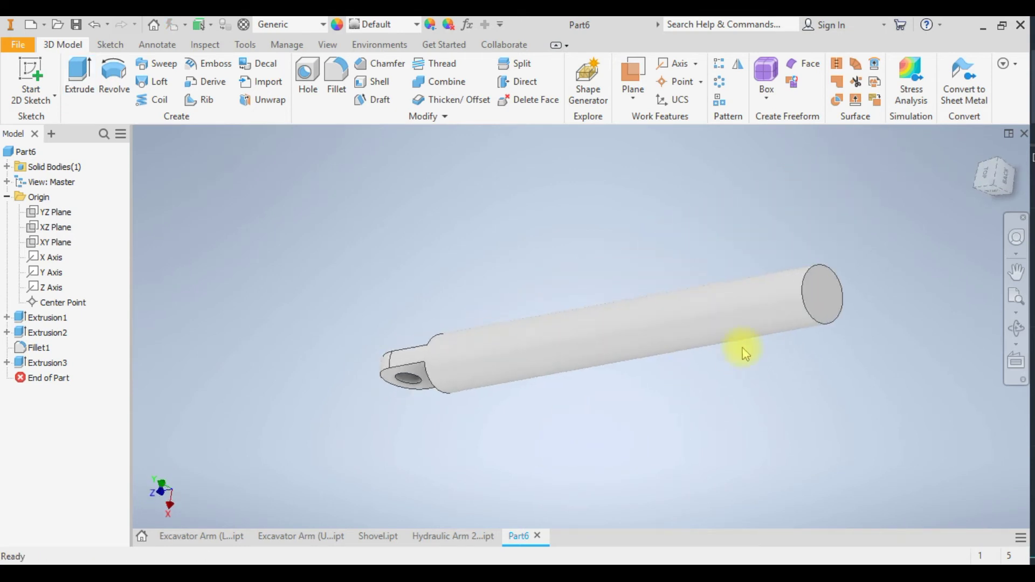
pyautogui.click(836, 311)
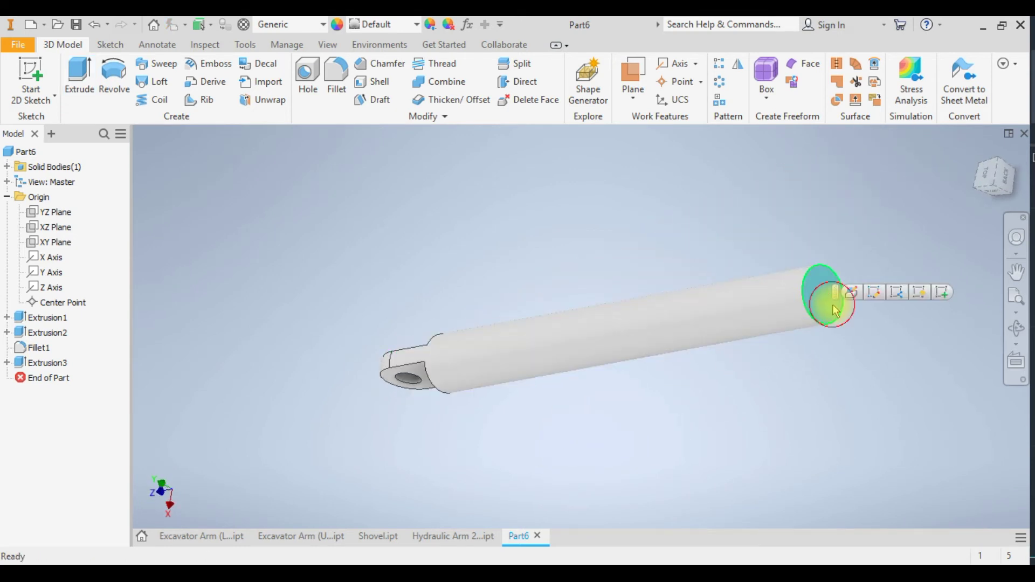
pyautogui.click(942, 291)
pyautogui.click(115, 70)
pyautogui.click(581, 325)
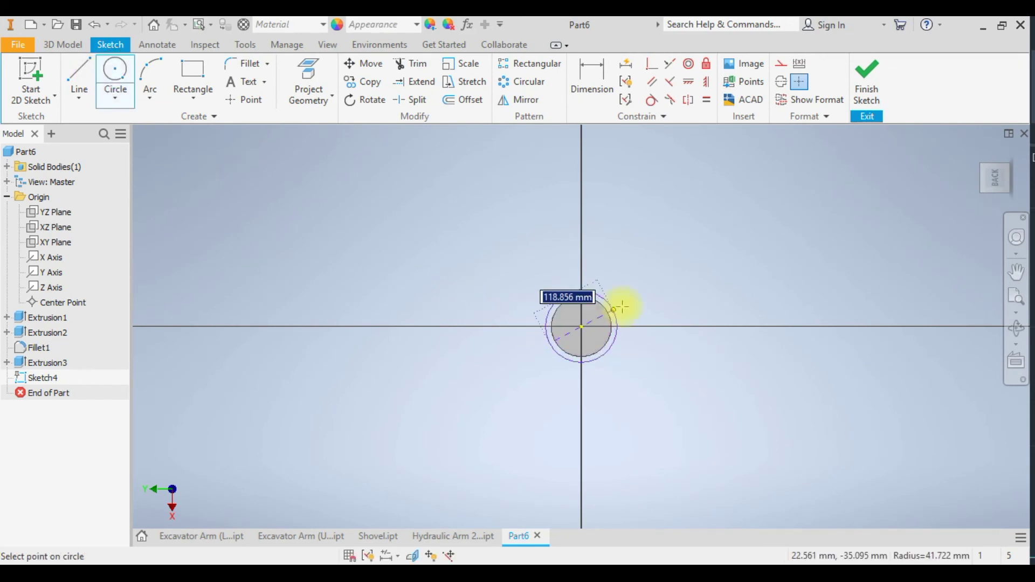
pyautogui.write('5')
pyautogui.press('Return')
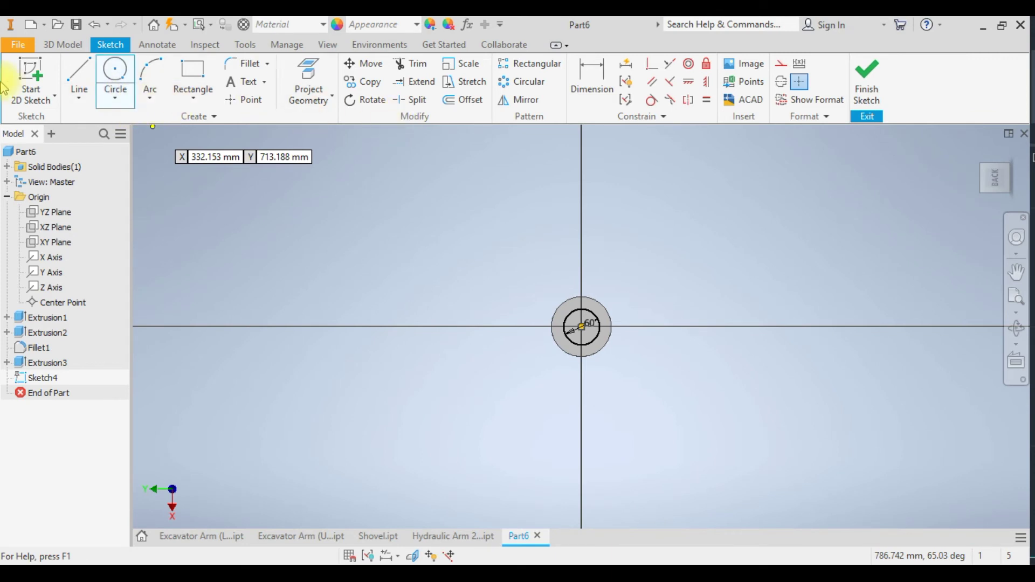
pyautogui.click(866, 76)
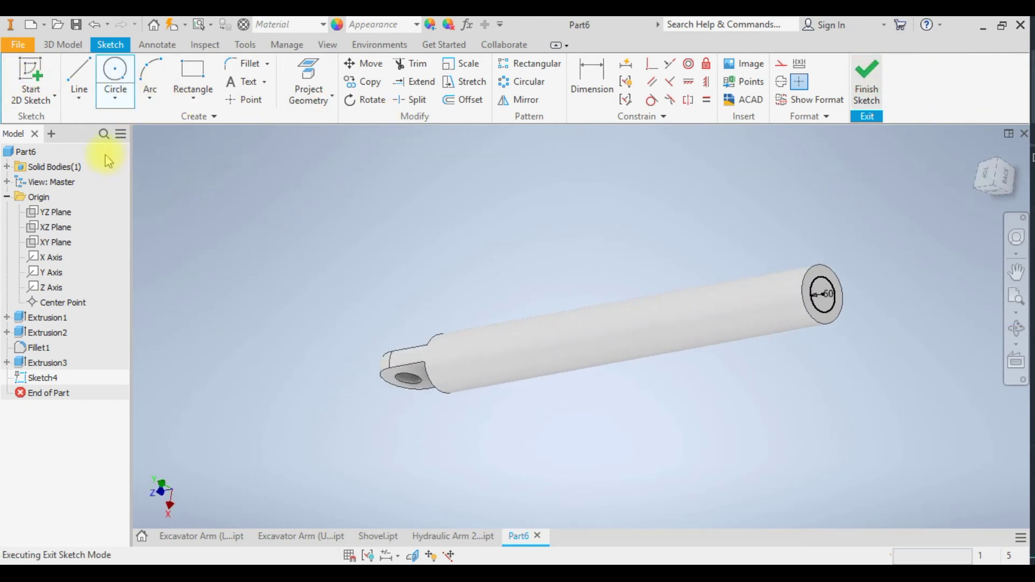
# Cut the 60 mm circle 840 mm deep into the cylinder to form its bore.
pyautogui.click(80, 84)
pyautogui.click(239, 317)
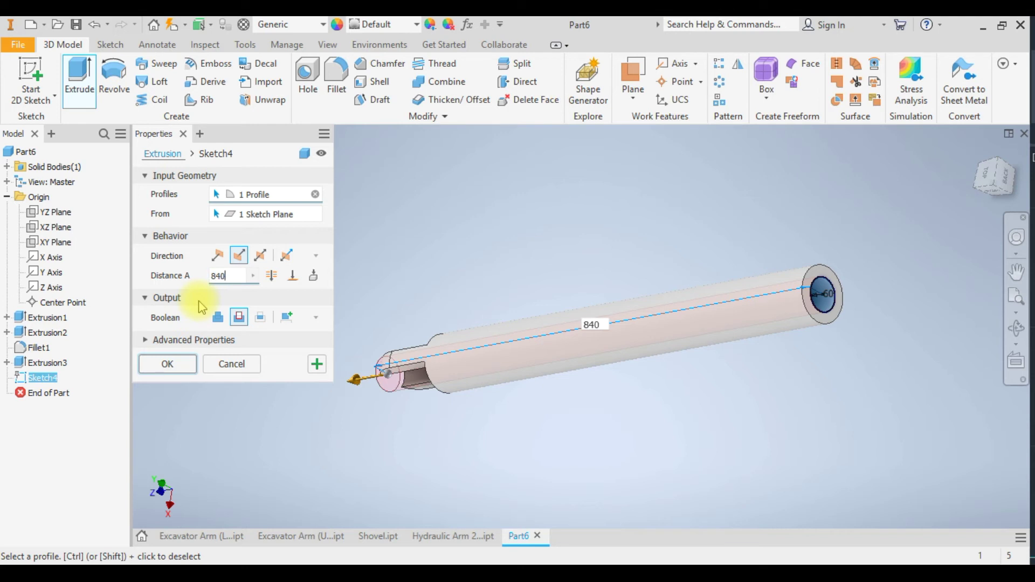
pyautogui.press('Return')
pyautogui.keyDown('shift'); pyautogui.moveTo(445, 379); pyautogui.dragTo(521, 285, button='middle'); pyautogui.keyUp('shift')
pyautogui.scroll(5, 437, 384)
pyautogui.scroll(-5, 423, 422)
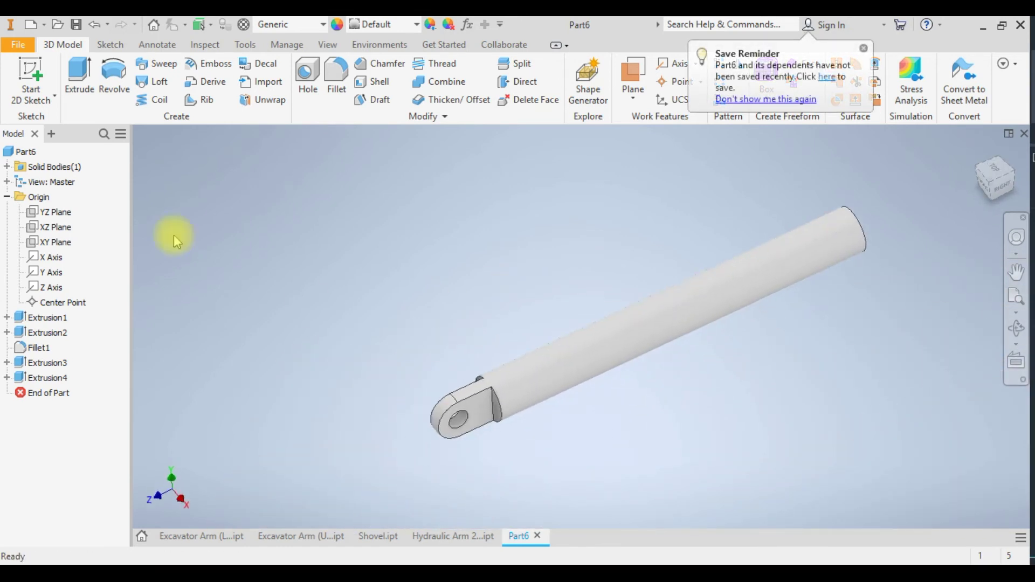
# Save the part in the Excavator Arm folder as Hydraulic Arm 1 (Outer).ipt.
pyautogui.click(78, 25)
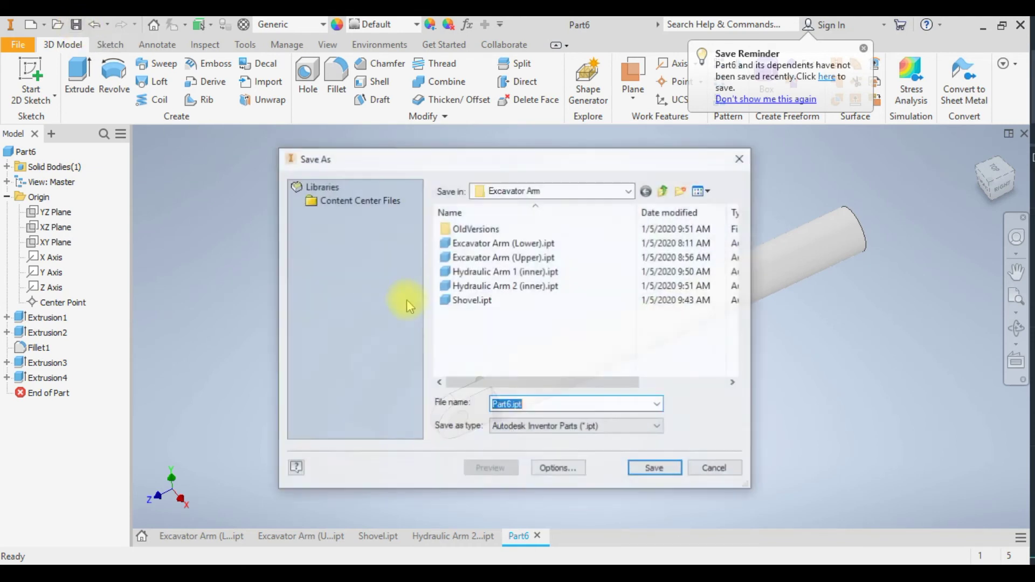
pyautogui.click(510, 287)
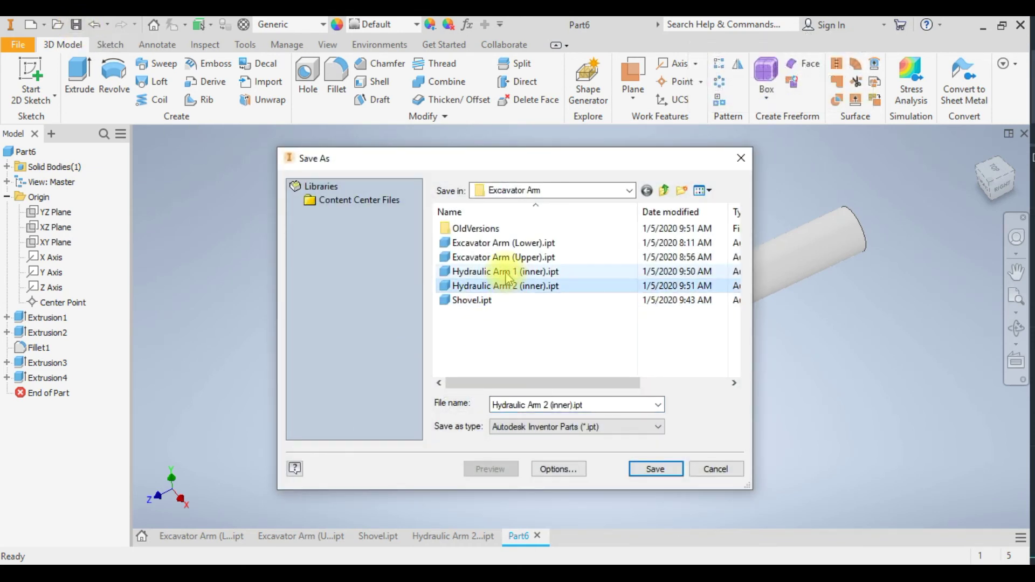
pyautogui.click(501, 272)
pyautogui.click(550, 405)
pyautogui.click(555, 406)
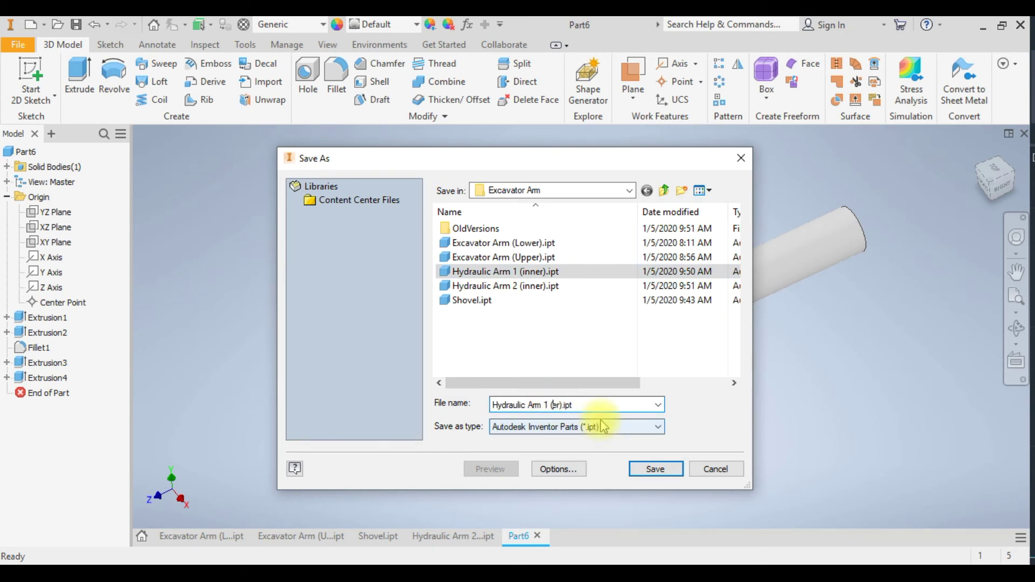
pyautogui.write('Out')
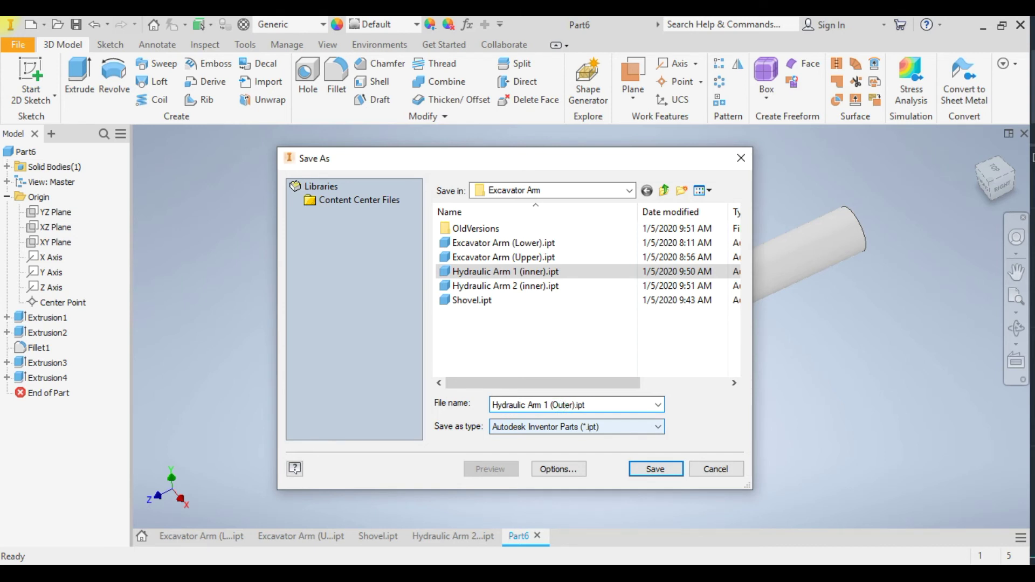
pyautogui.press('Return')
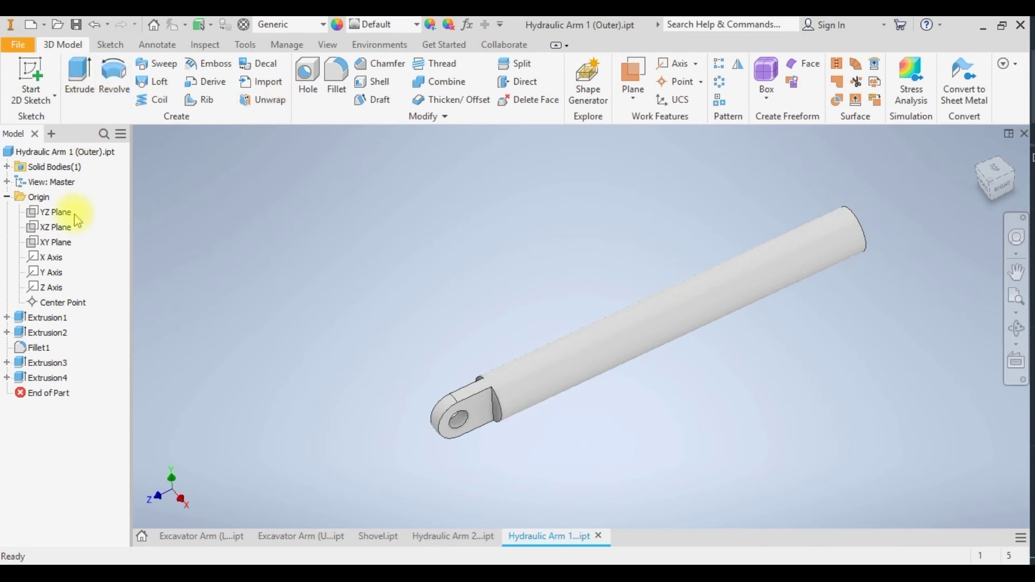
# Open the Appearance Browser and display the Metallic Paint category of the Inventor Material Library.
pyautogui.click(245, 44)
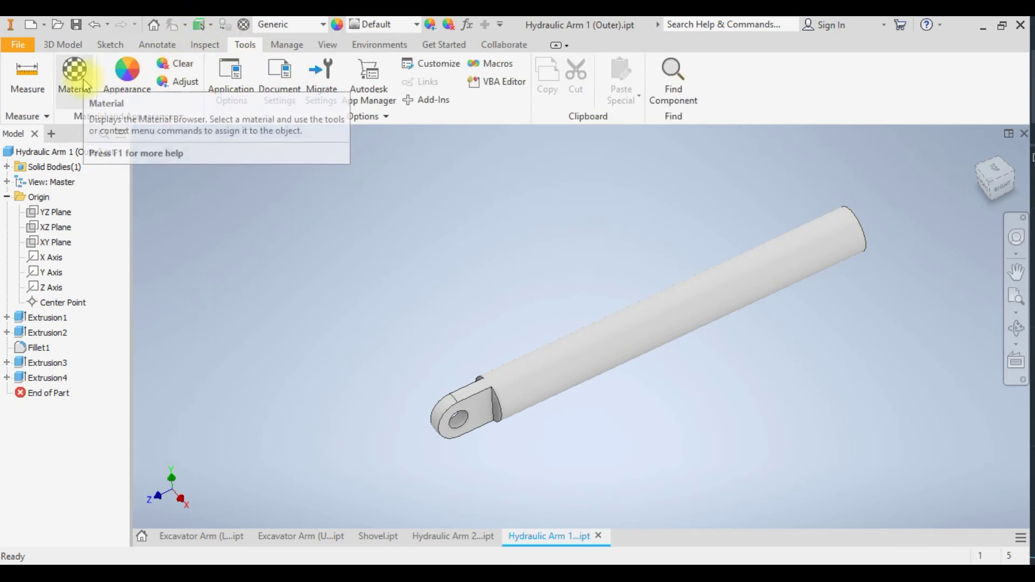
pyautogui.click(114, 86)
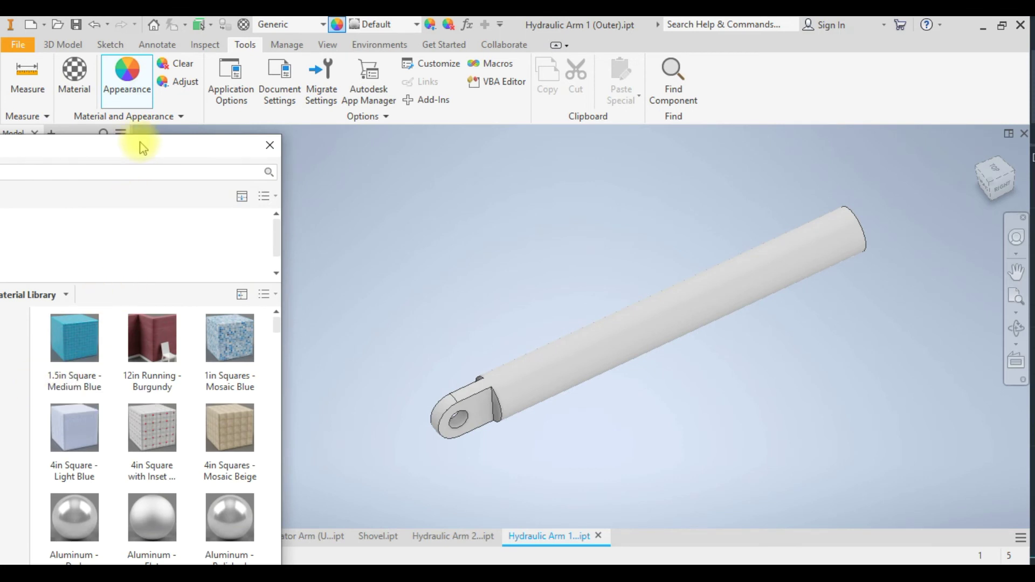
pyautogui.moveTo(143, 147); pyautogui.dragTo(320, 142)
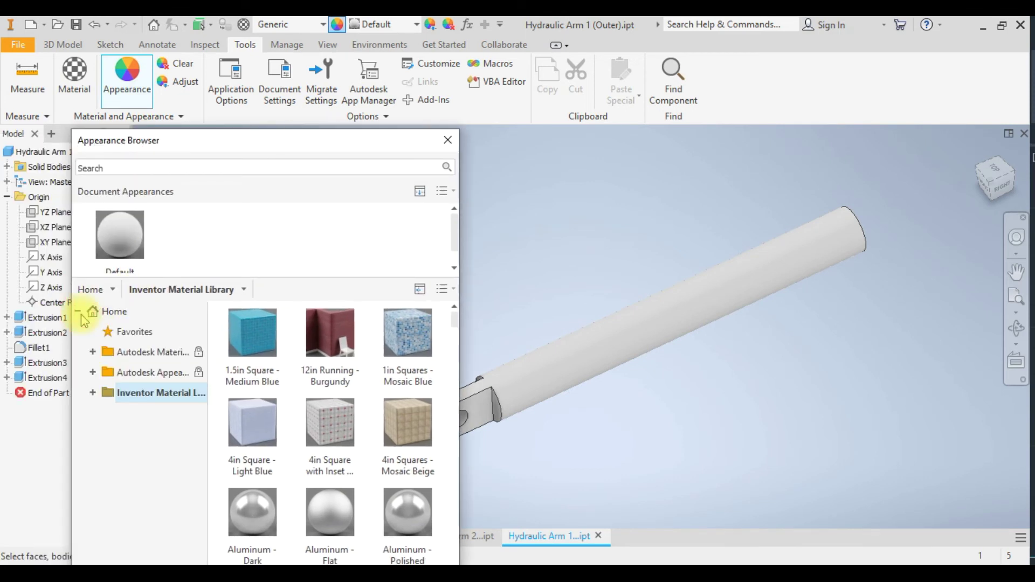
pyautogui.click(93, 394)
pyautogui.scroll(-7, 127, 418)
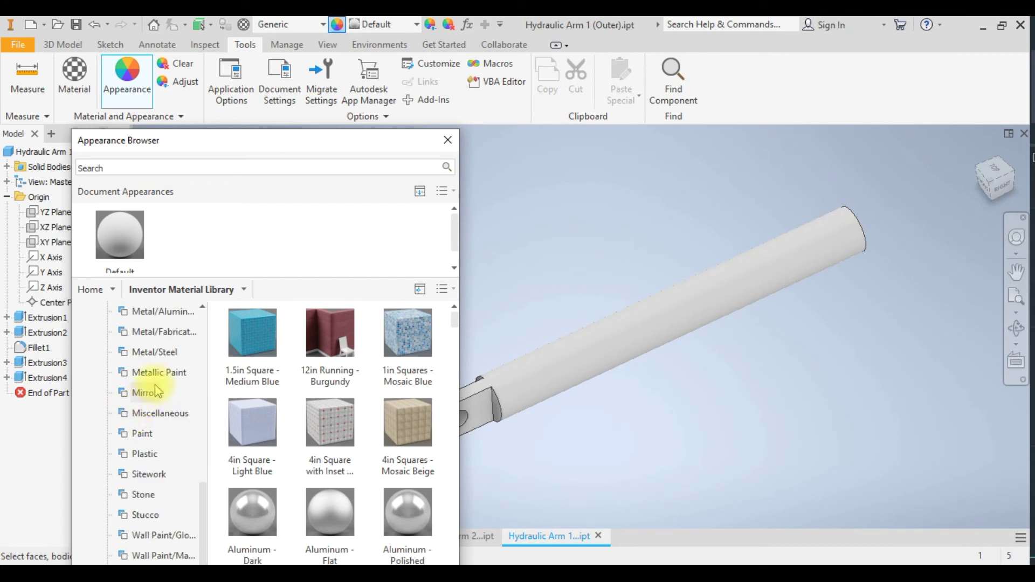
pyautogui.scroll(5, 138, 453)
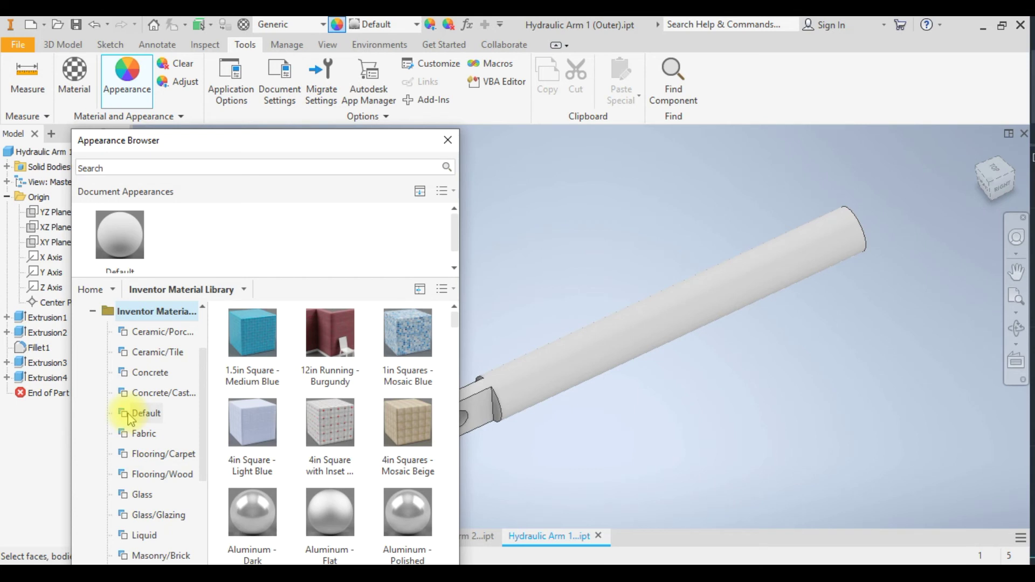
pyautogui.scroll(-3, 129, 420)
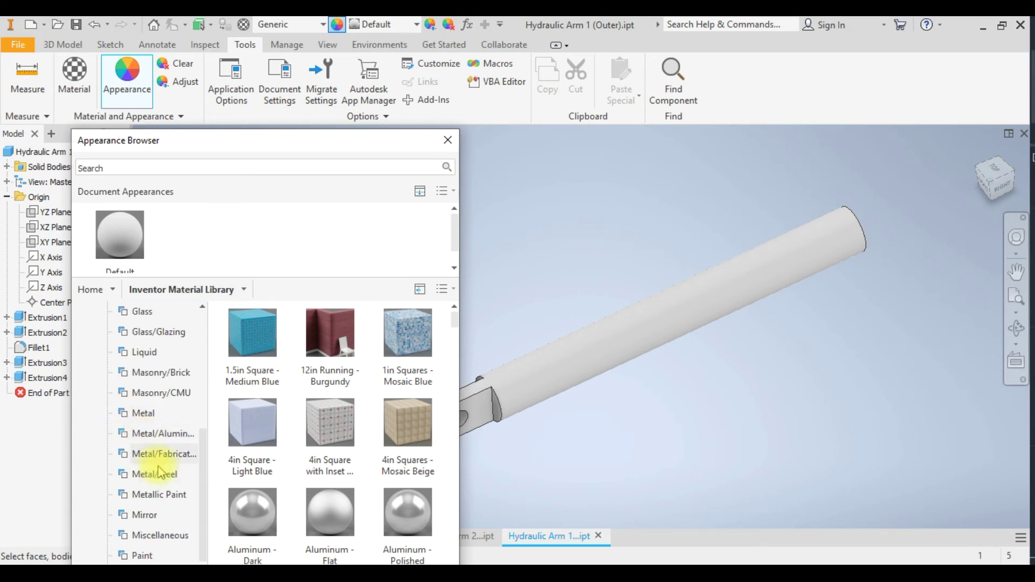
pyautogui.click(160, 498)
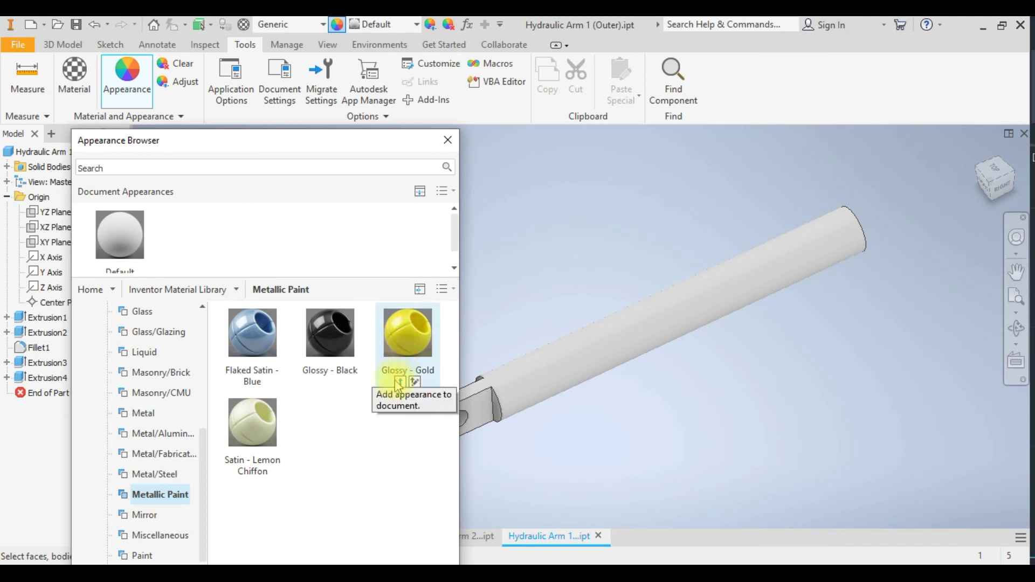
# Select the whole hydraulic arm and assign the Glossy - Gold metallic paint appearance to it.
pyautogui.click(589, 370)
pyautogui.scroll(-3, 559, 446)
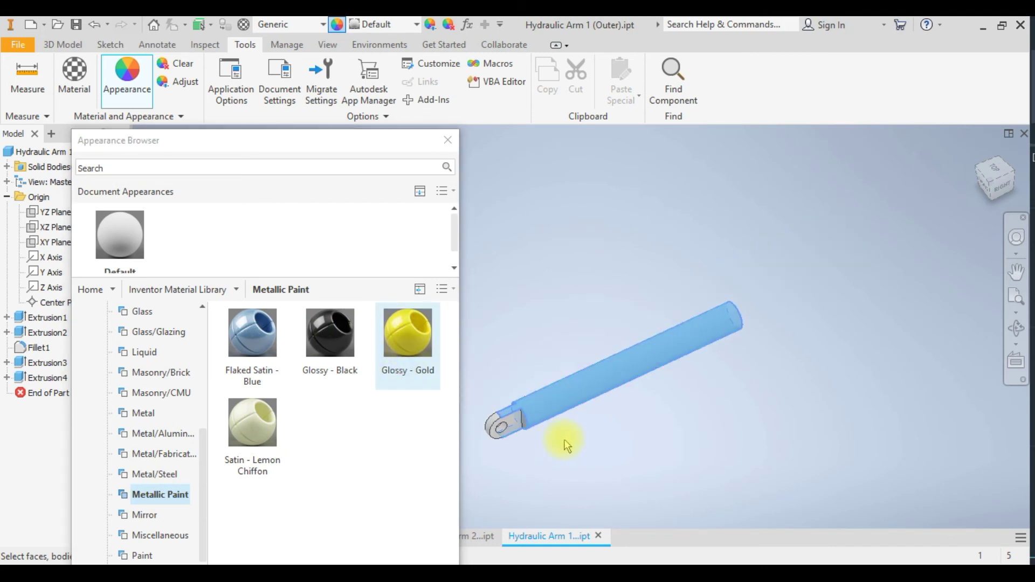
pyautogui.moveTo(561, 439); pyautogui.dragTo(573, 411, button='middle')
pyautogui.moveTo(851, 223); pyautogui.dragTo(473, 423)
pyautogui.rightClick(405, 348)
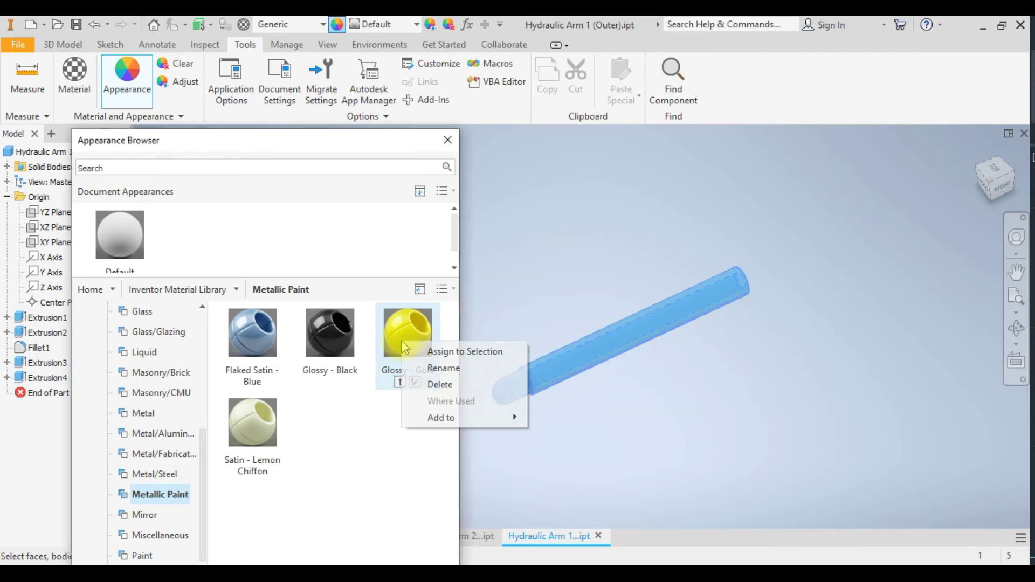
pyautogui.click(459, 351)
pyautogui.click(672, 386)
pyautogui.scroll(8, 671, 385)
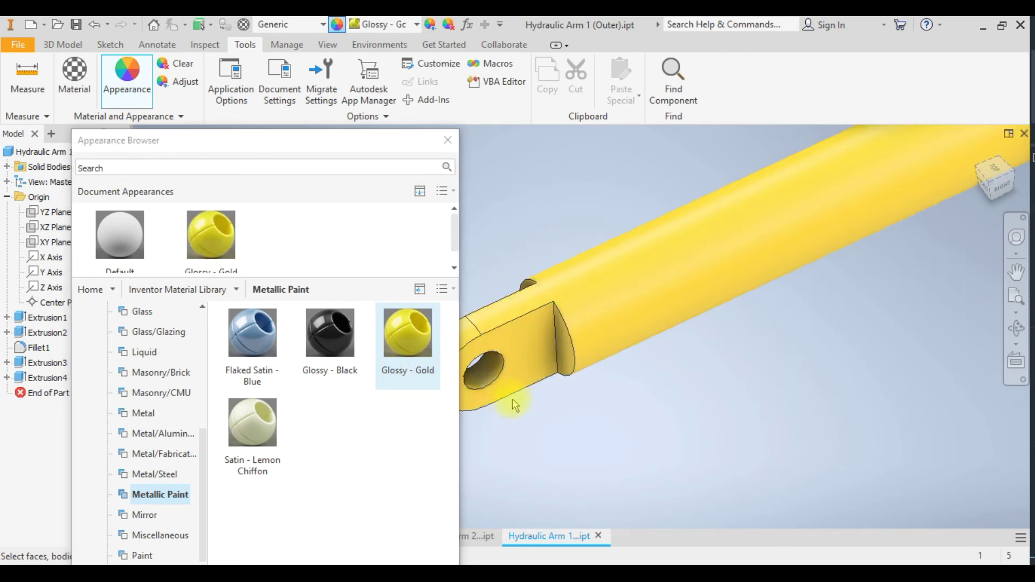
pyautogui.scroll(3, 710, 377)
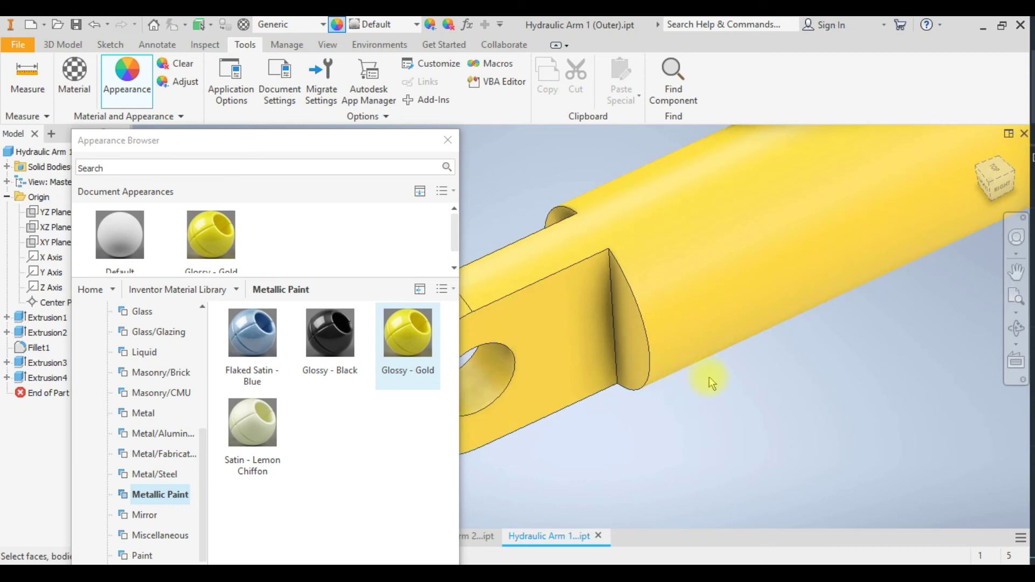
pyautogui.scroll(-5, 710, 377)
pyautogui.scroll(5, 677, 377)
pyautogui.click(639, 361)
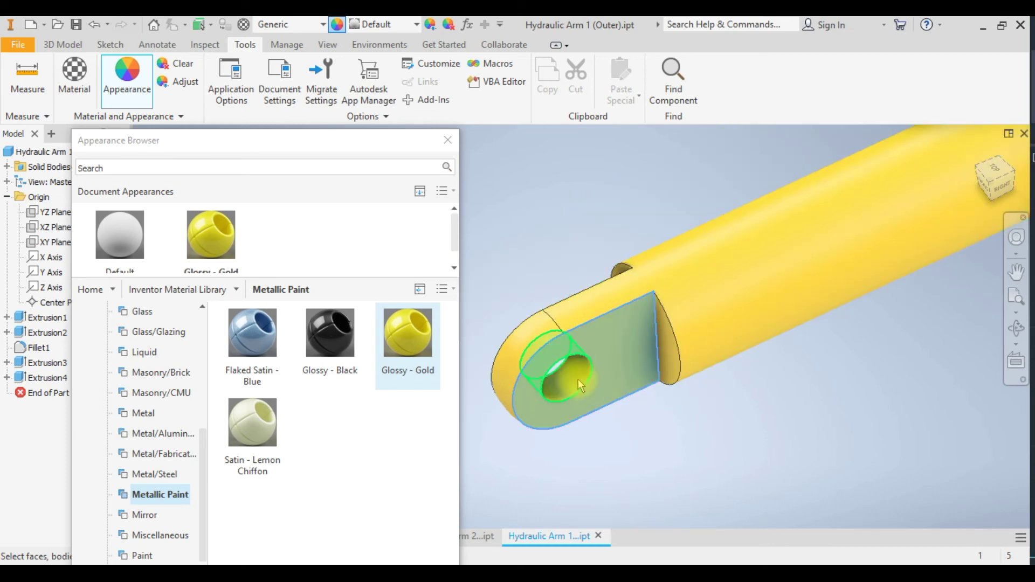
pyautogui.keyDown('shift'); pyautogui.moveTo(640, 462); pyautogui.dragTo(834, 471, button='middle'); pyautogui.keyUp('shift')
pyautogui.scroll(8, 777, 503)
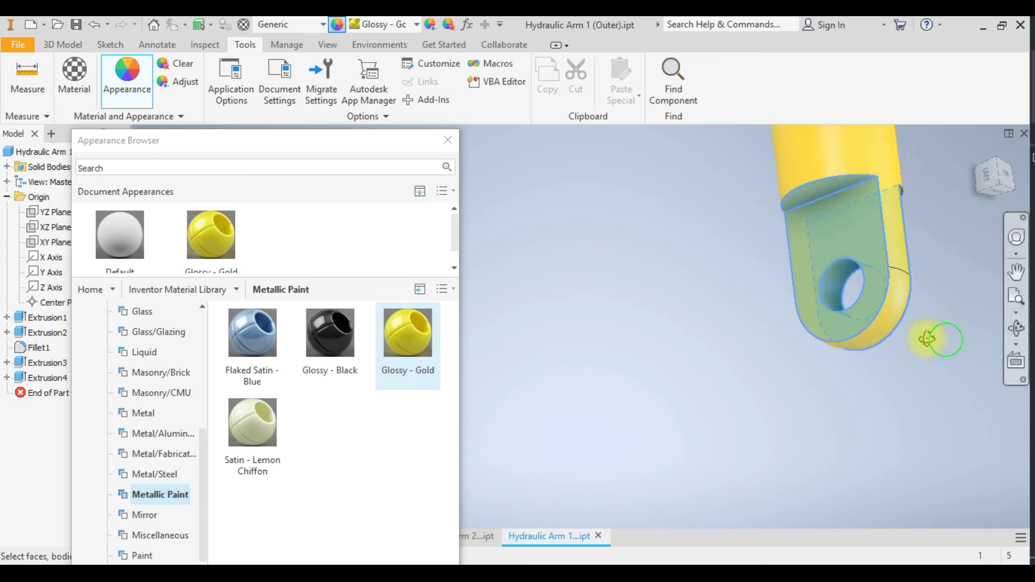
pyautogui.keyDown('shift'); pyautogui.moveTo(938, 342); pyautogui.dragTo(869, 318, button='middle'); pyautogui.keyUp('shift')
pyautogui.moveTo(772, 337); pyautogui.dragTo(936, 529, button='middle')
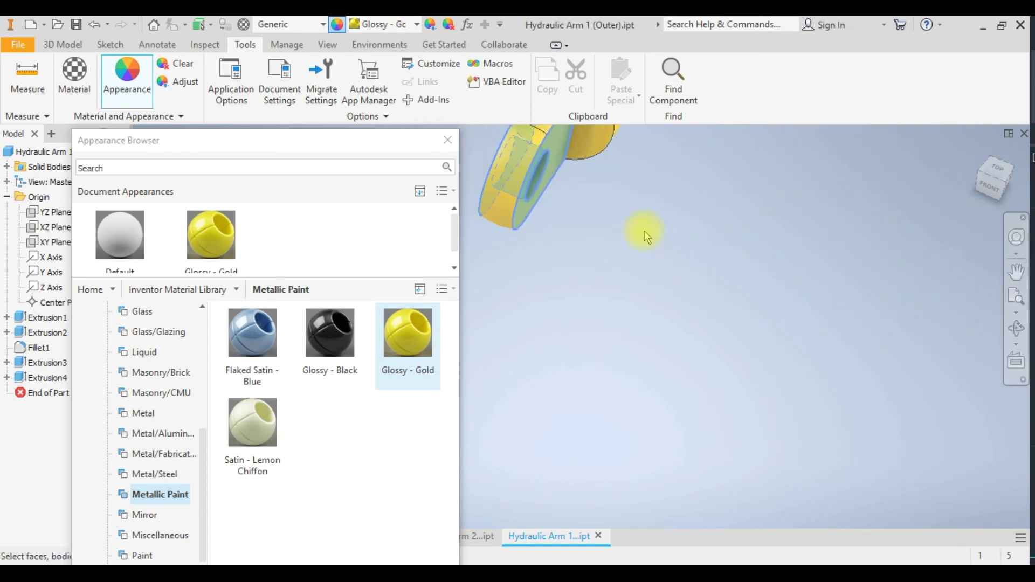
pyautogui.click(593, 134)
pyautogui.scroll(-5, 658, 246)
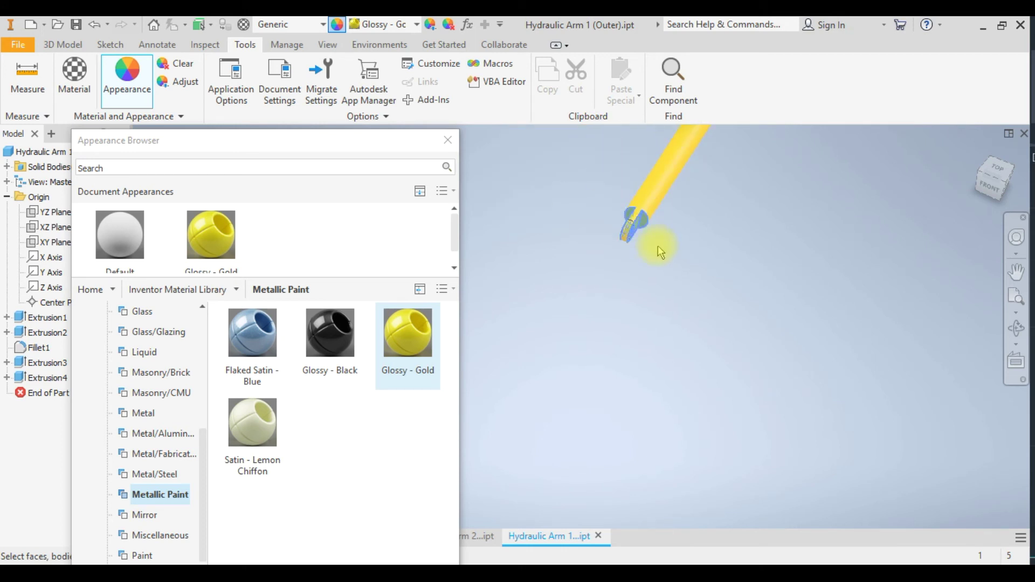
pyautogui.scroll(4, 658, 245)
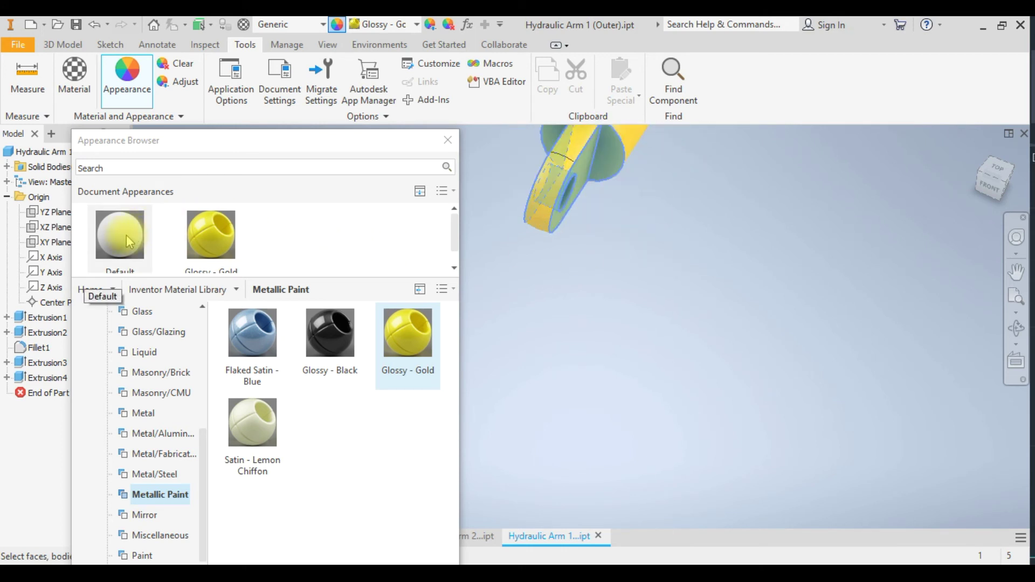
pyautogui.click(171, 271)
pyautogui.click(447, 140)
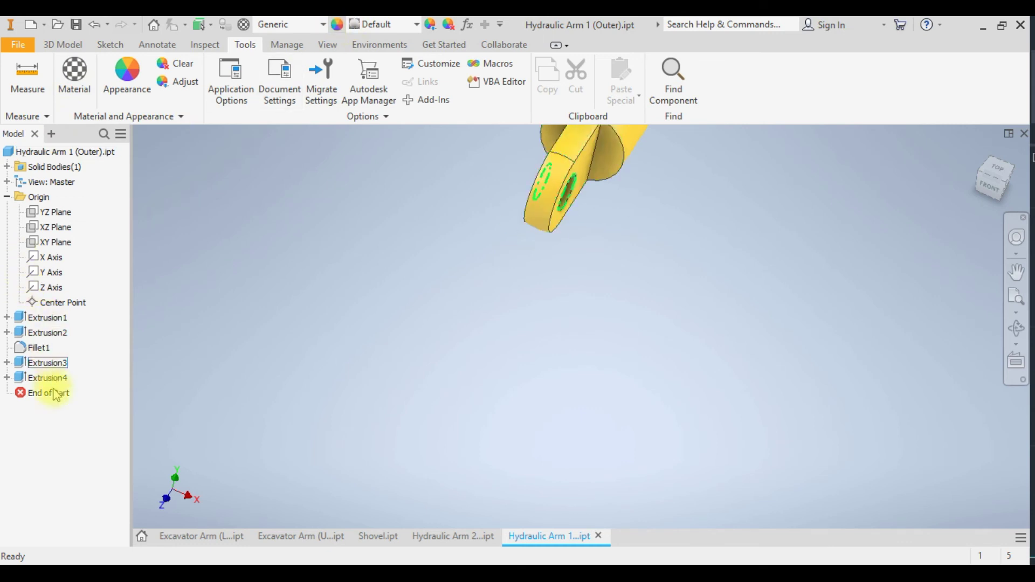
# Set the part's physical material to Steel, Carbon in its iProperties and apply the change.
pyautogui.rightClick(61, 152)
pyautogui.click(95, 338)
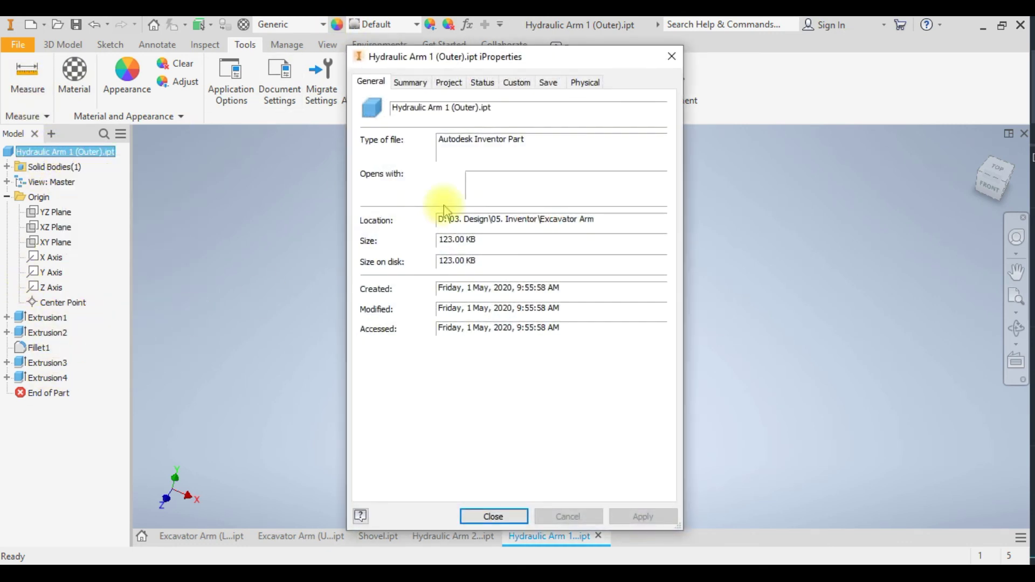
pyautogui.click(586, 81)
pyautogui.click(451, 156)
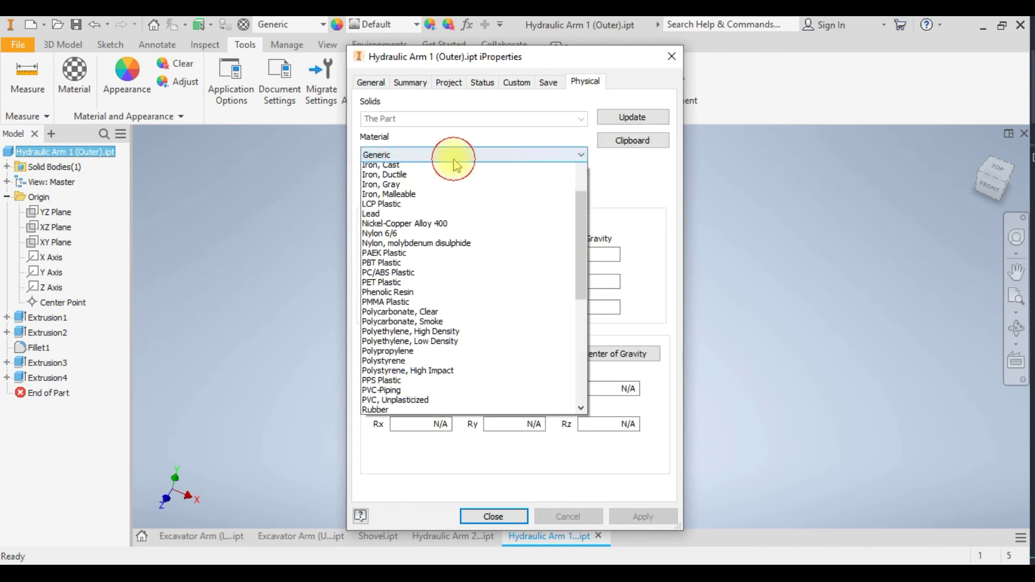
pyautogui.scroll(-8, 403, 412)
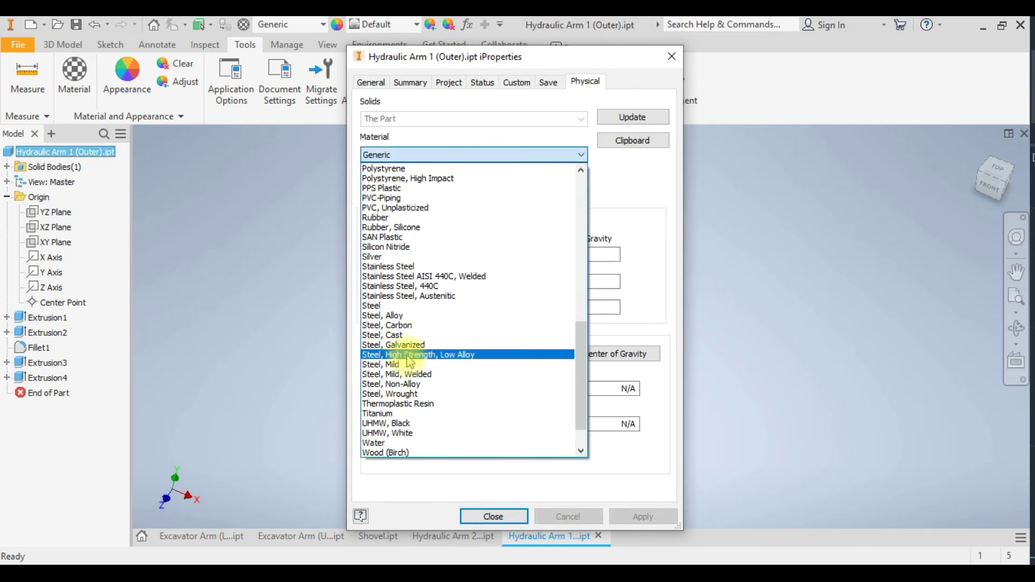
pyautogui.click(404, 325)
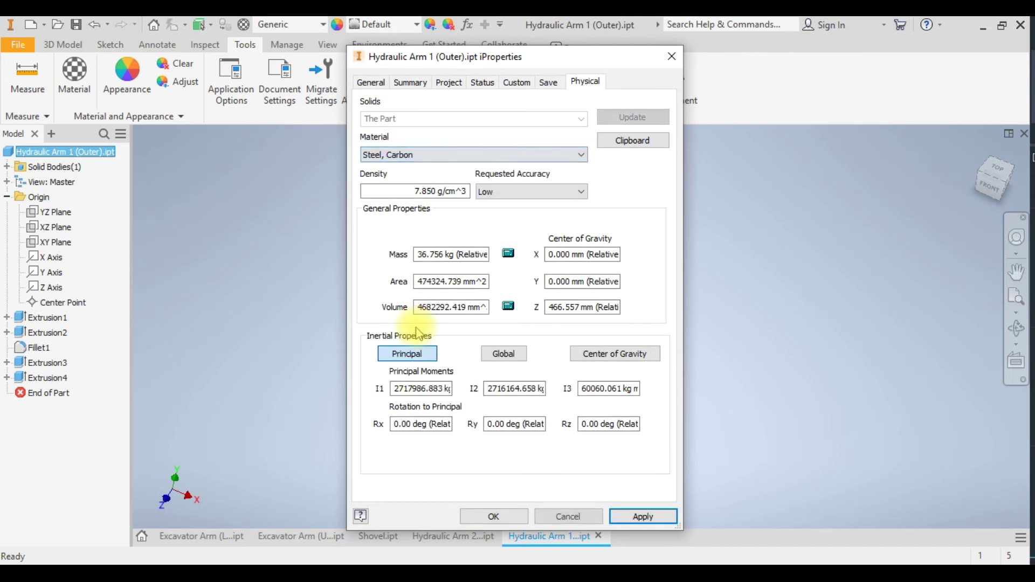
pyautogui.click(647, 519)
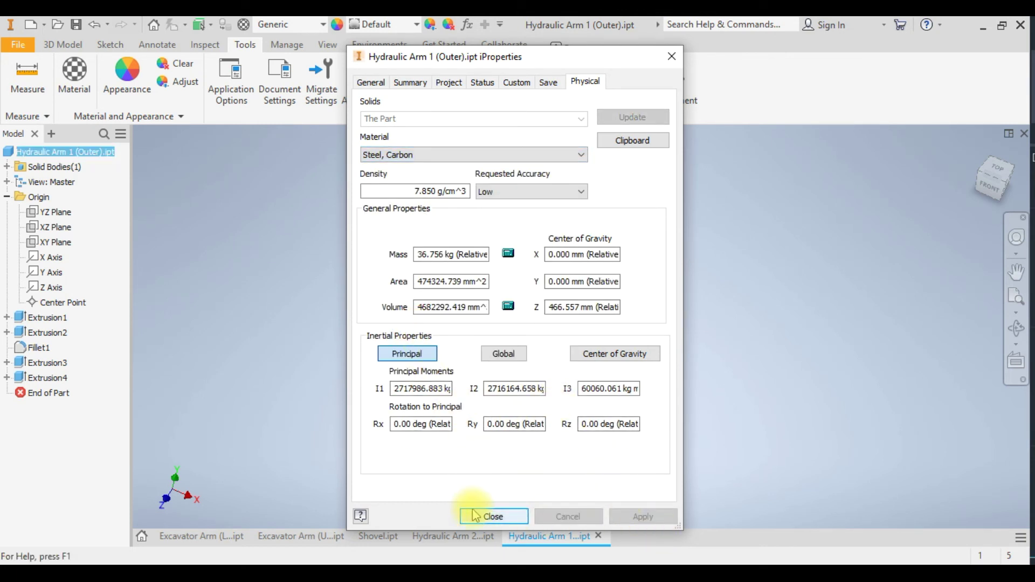
# Fill in the part's project description as Hydraulic Arm 1 (Outer) and accept the iProperties.
pyautogui.click(449, 82)
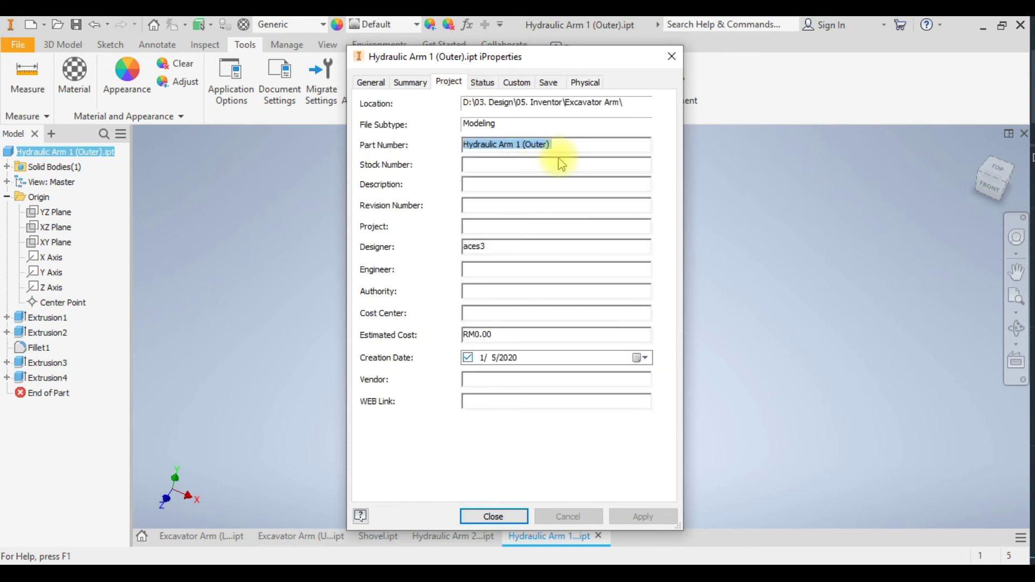
pyautogui.click(482, 185)
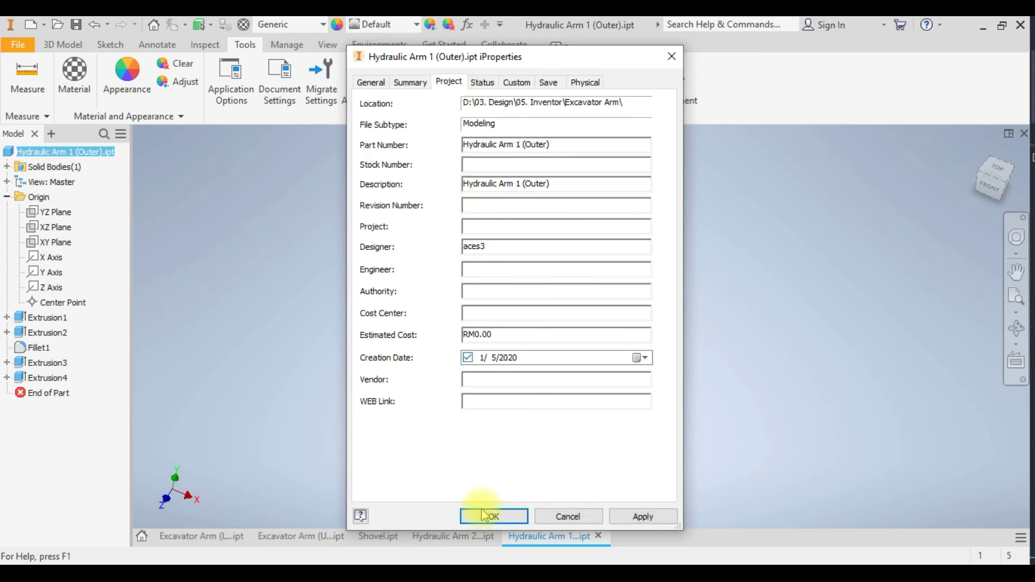
pyautogui.click(487, 515)
# Assign the Semi-Polished appearance to the tongue's flat side faces, its pin hole and the cylinder's shoulder faces beside it.
pyautogui.keyDown('shift'); pyautogui.moveTo(658, 361); pyautogui.dragTo(587, 367, button='middle'); pyautogui.keyUp('shift')
pyautogui.scroll(4, 424, 196)
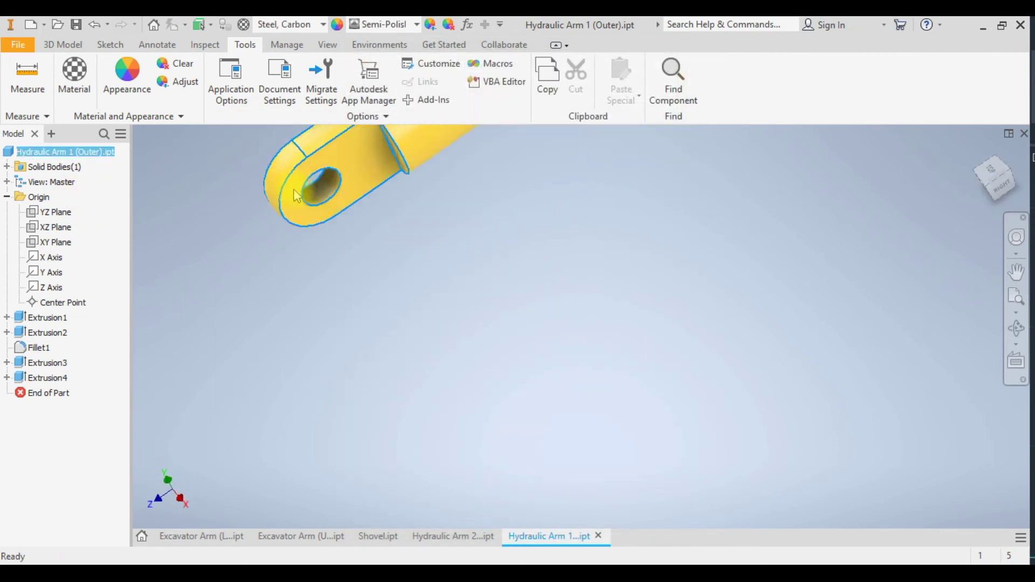
pyautogui.click(443, 178)
pyautogui.scroll(-5, 466, 273)
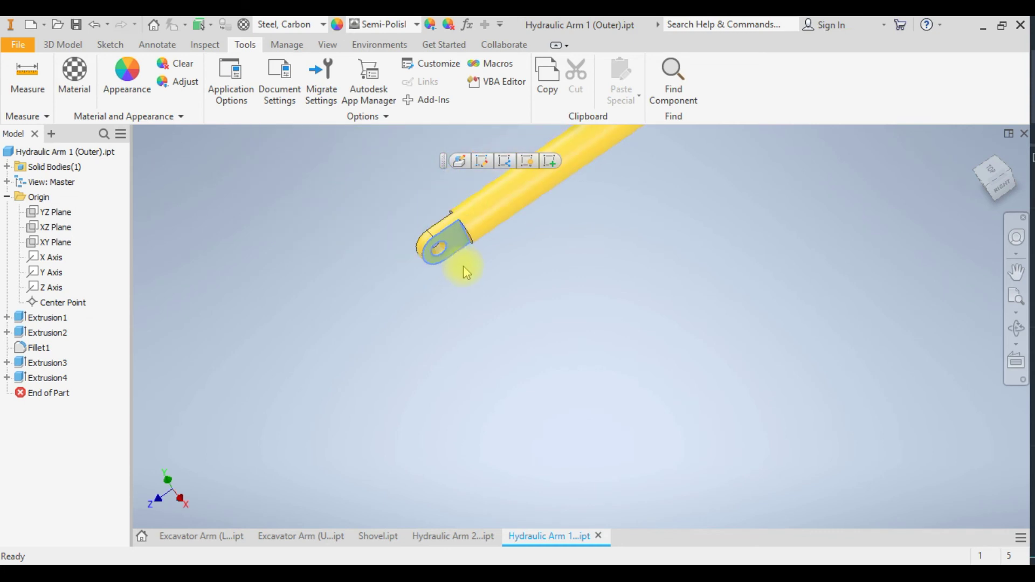
pyautogui.click(464, 279)
pyautogui.keyDown('shift'); pyautogui.moveTo(464, 279); pyautogui.dragTo(492, 291, button='middle'); pyautogui.keyUp('shift')
pyautogui.scroll(6, 468, 240)
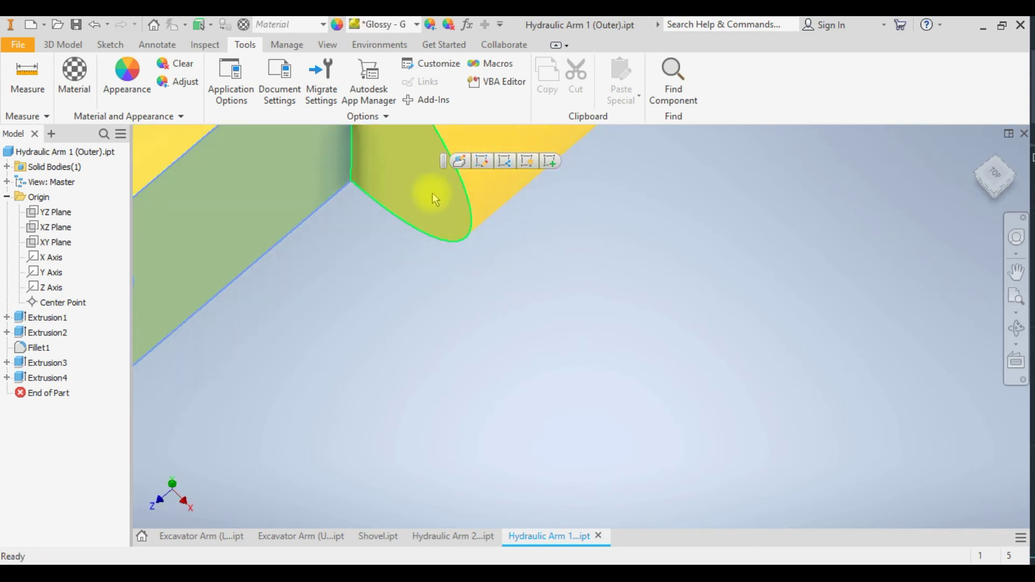
pyautogui.scroll(-4, 315, 231)
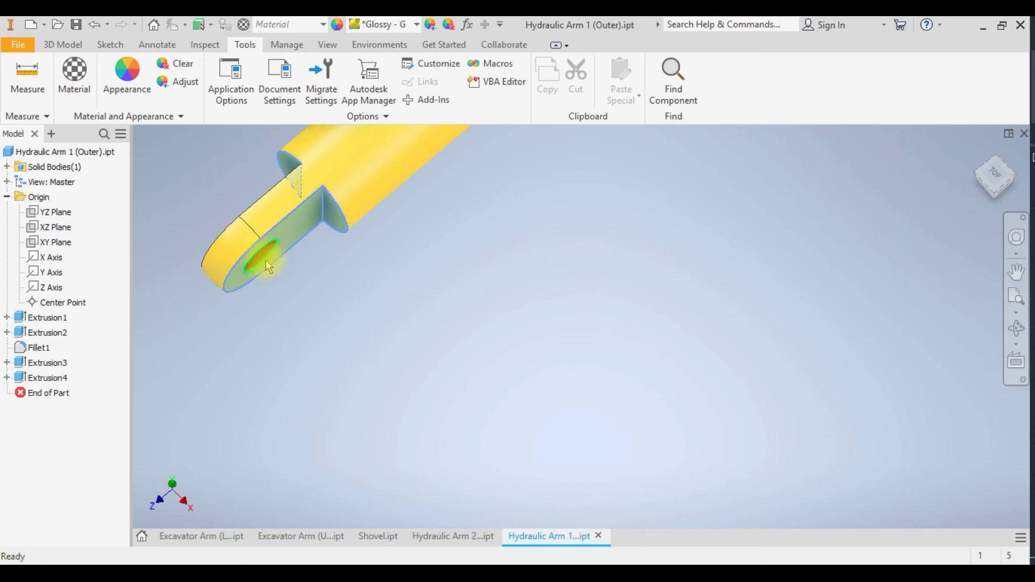
pyautogui.scroll(4, 266, 260)
pyautogui.scroll(-4, 279, 266)
pyautogui.keyDown('shift'); pyautogui.moveTo(316, 284); pyautogui.dragTo(377, 301, button='middle'); pyautogui.keyUp('shift')
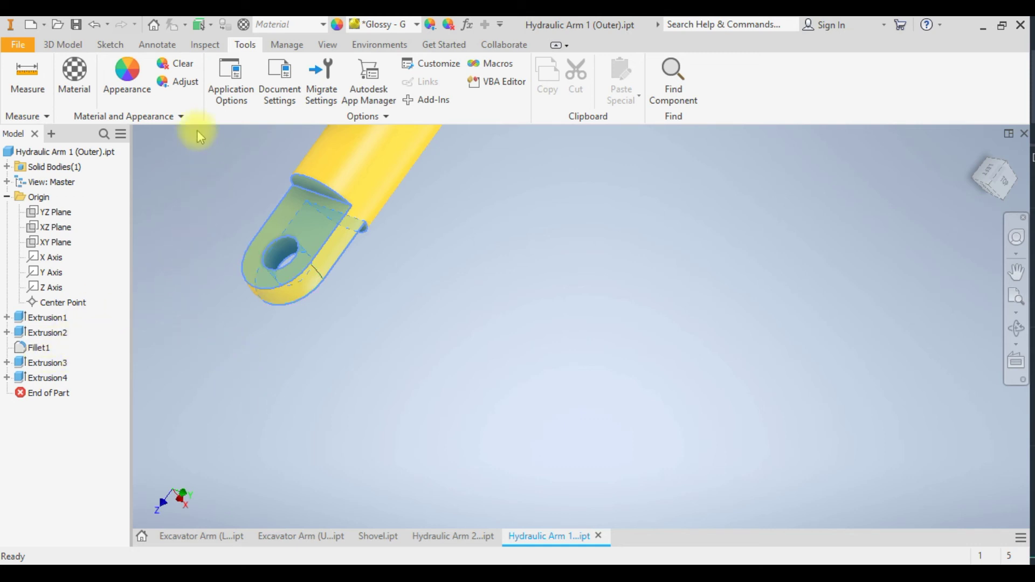
pyautogui.click(129, 81)
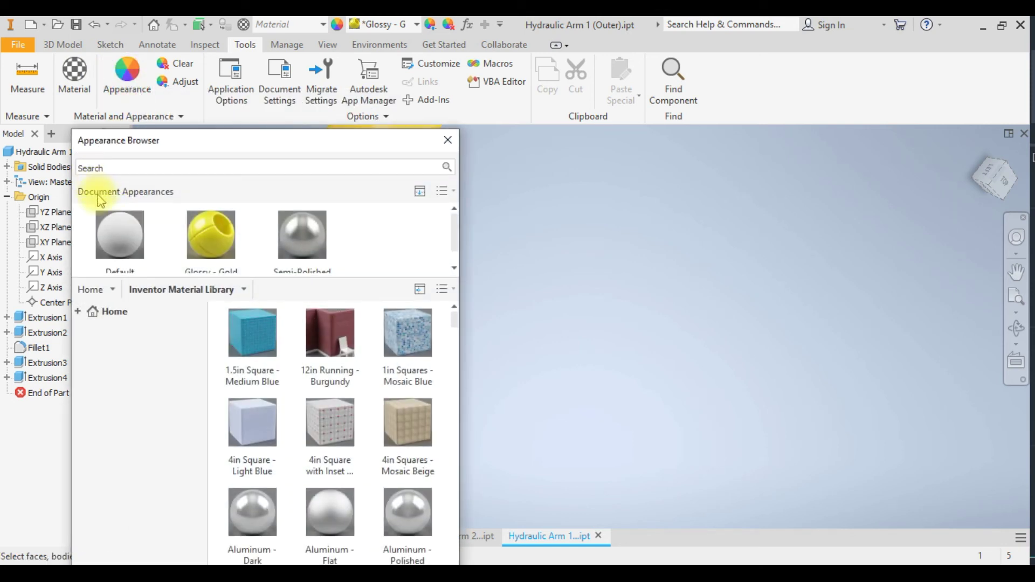
pyautogui.rightClick(304, 227)
pyautogui.click(346, 235)
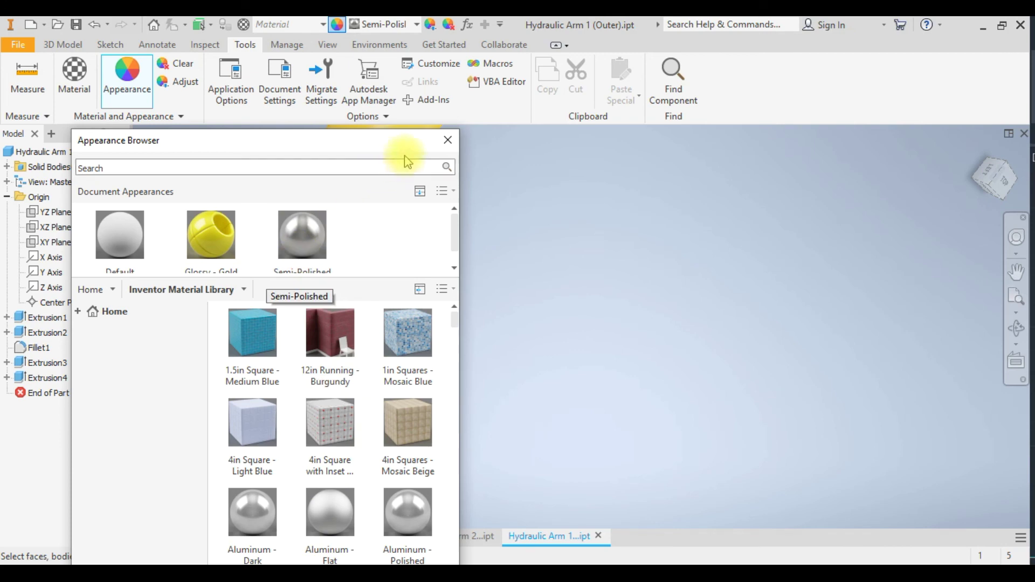
pyautogui.click(451, 141)
# Save the finished outer hydraulic arm part.
pyautogui.keyDown('shift'); pyautogui.moveTo(410, 302); pyautogui.dragTo(658, 295, button='middle'); pyautogui.keyUp('shift')
pyautogui.keyDown('shift'); pyautogui.moveTo(537, 224); pyautogui.dragTo(587, 270, button='middle'); pyautogui.keyUp('shift')
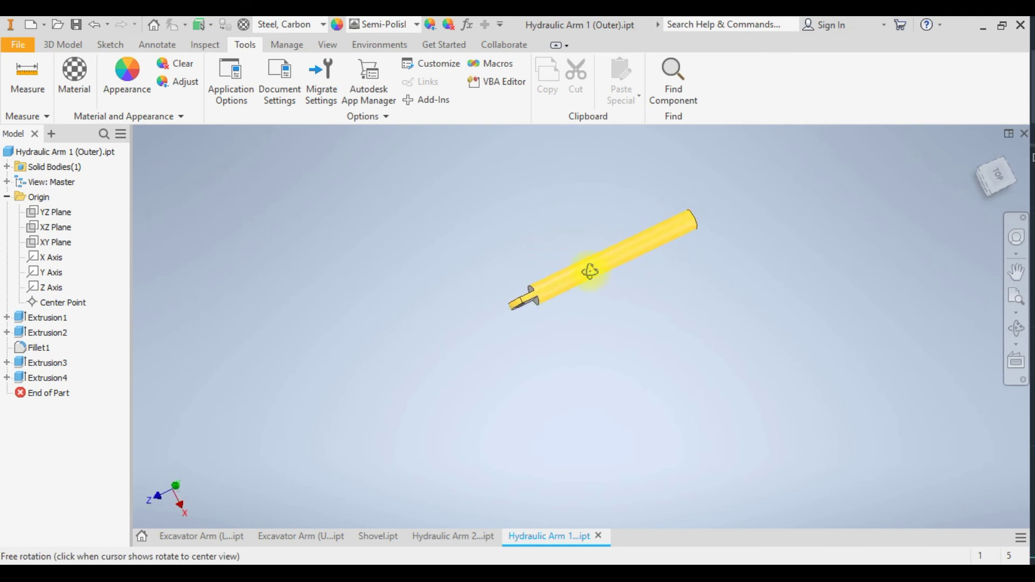
pyautogui.click(77, 19)
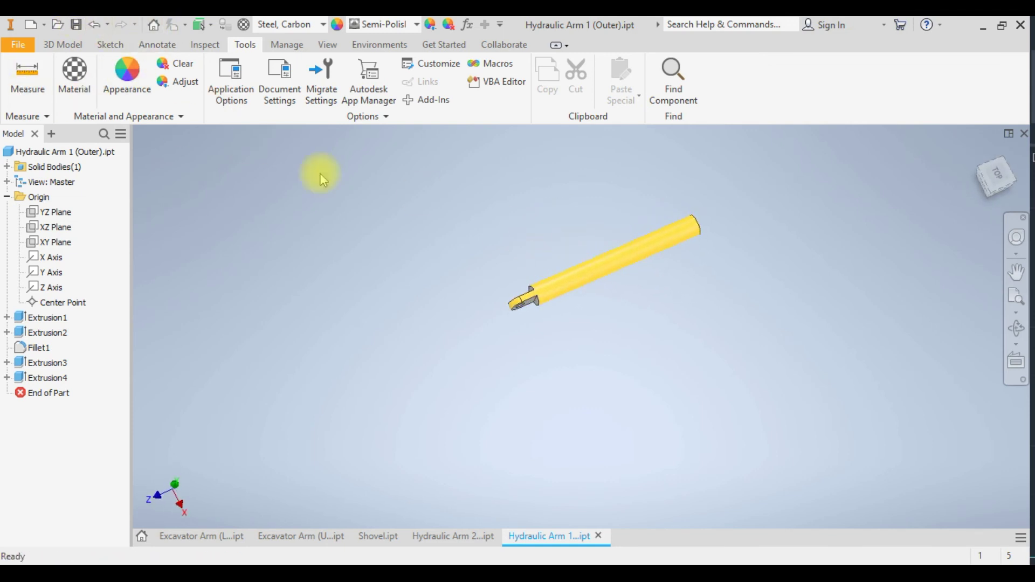
# Save a copy of the part under the name Hydraulic Arm 2 (Outer).ipt in the Excavator Arm folder.
pyautogui.click(22, 47)
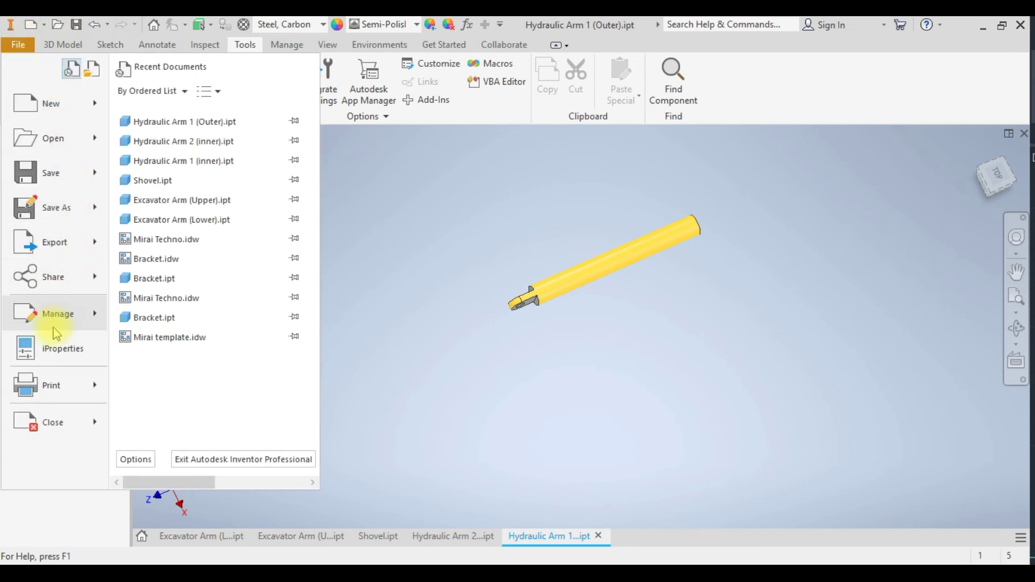
pyautogui.click(61, 207)
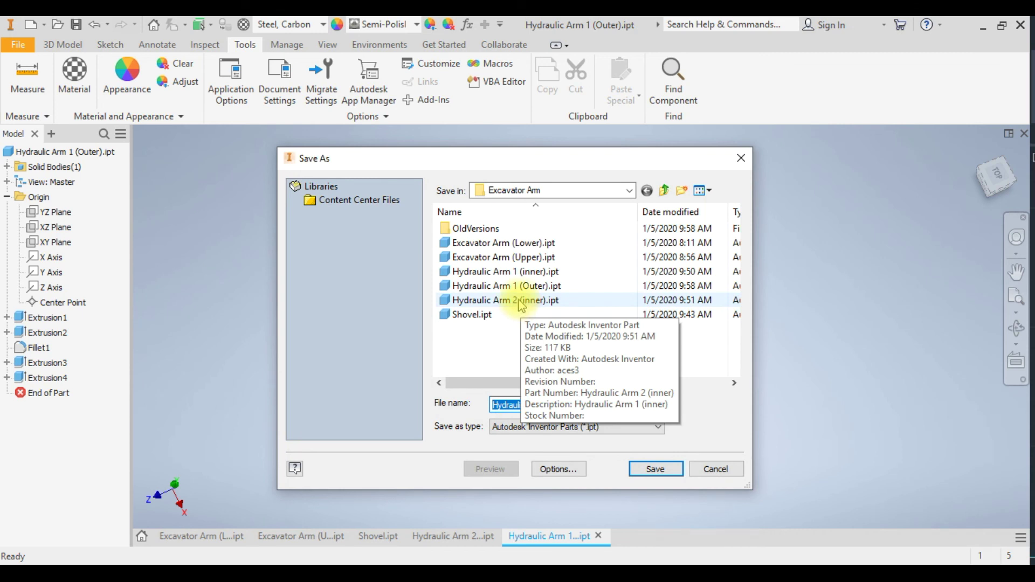
pyautogui.click(510, 302)
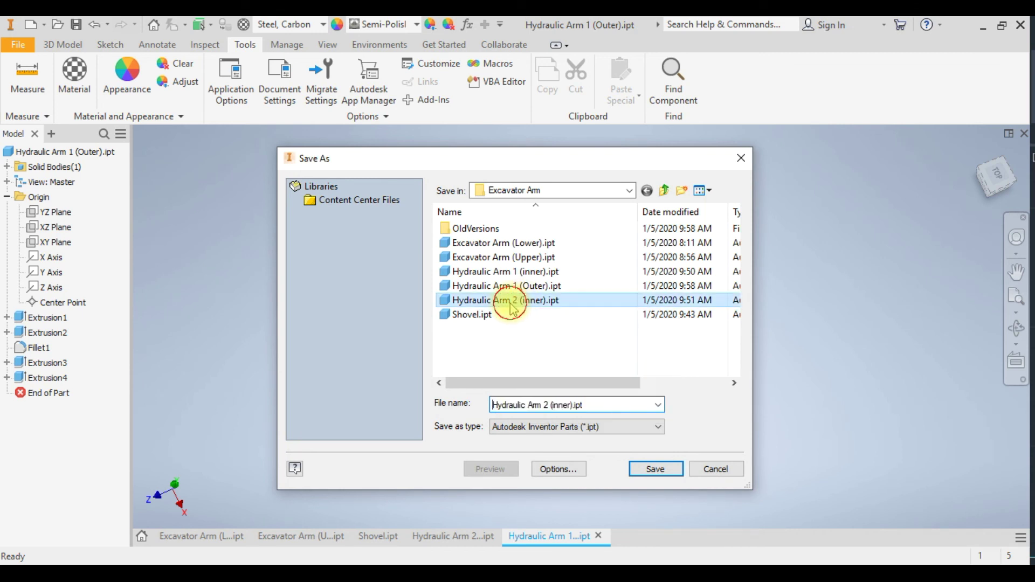
pyautogui.click(555, 403)
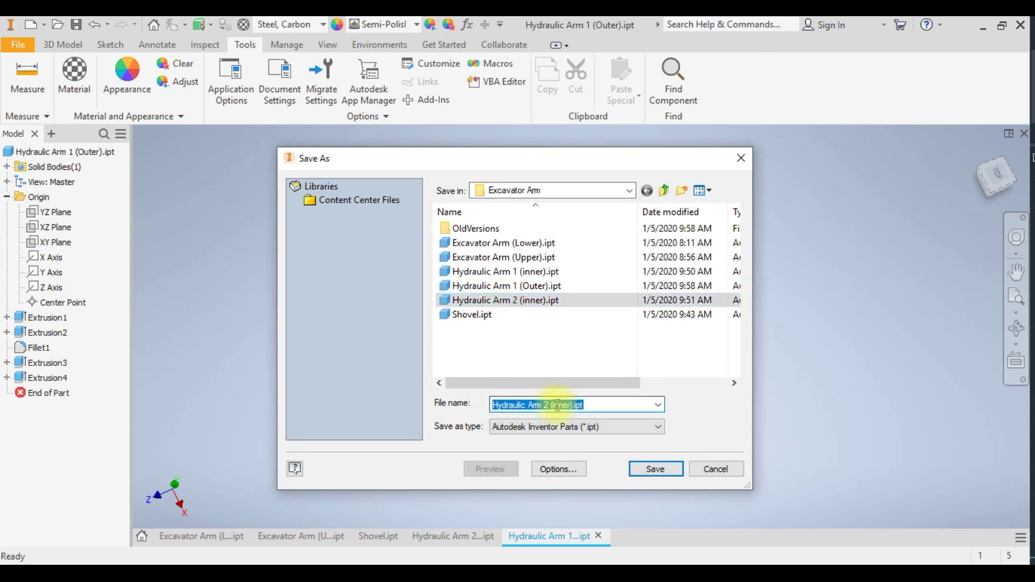
pyautogui.click(557, 406)
pyautogui.press('Delete')
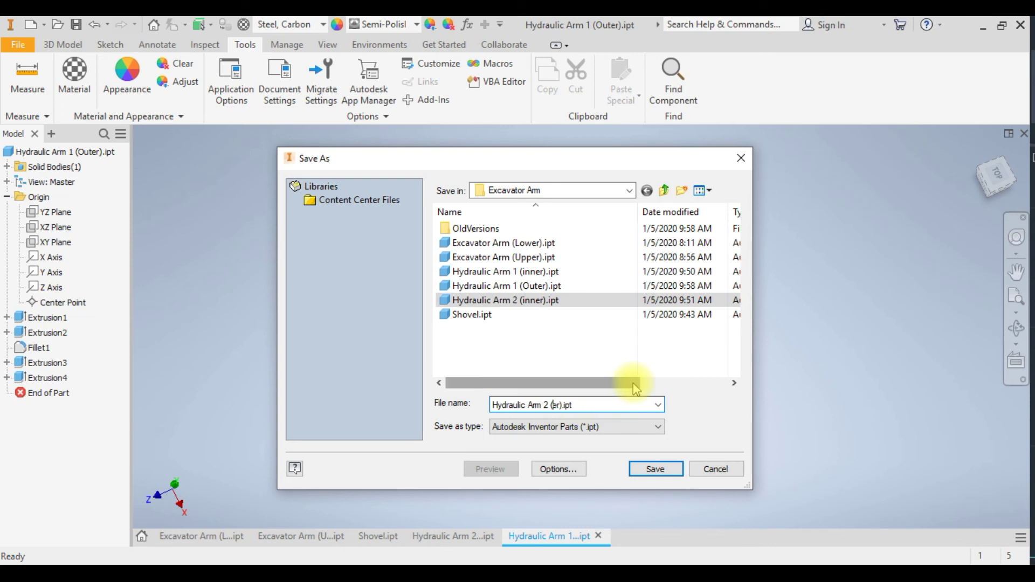
pyautogui.write('Out')
pyautogui.click(655, 469)
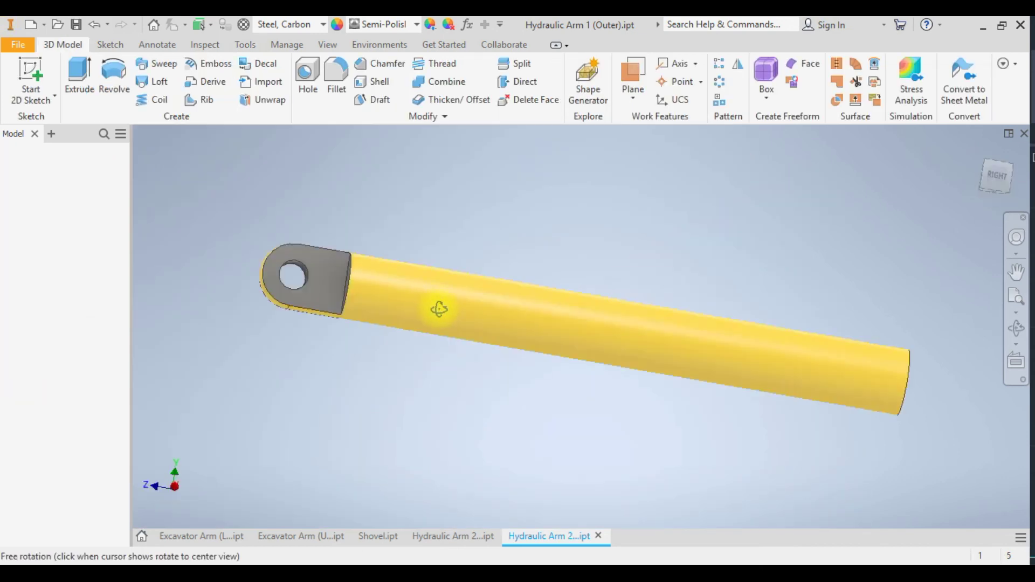
pyautogui.keyDown('shift'); pyautogui.moveTo(439, 307); pyautogui.dragTo(453, 400, button='middle'); pyautogui.keyUp('shift')
pyautogui.scroll(-3, 454, 345)
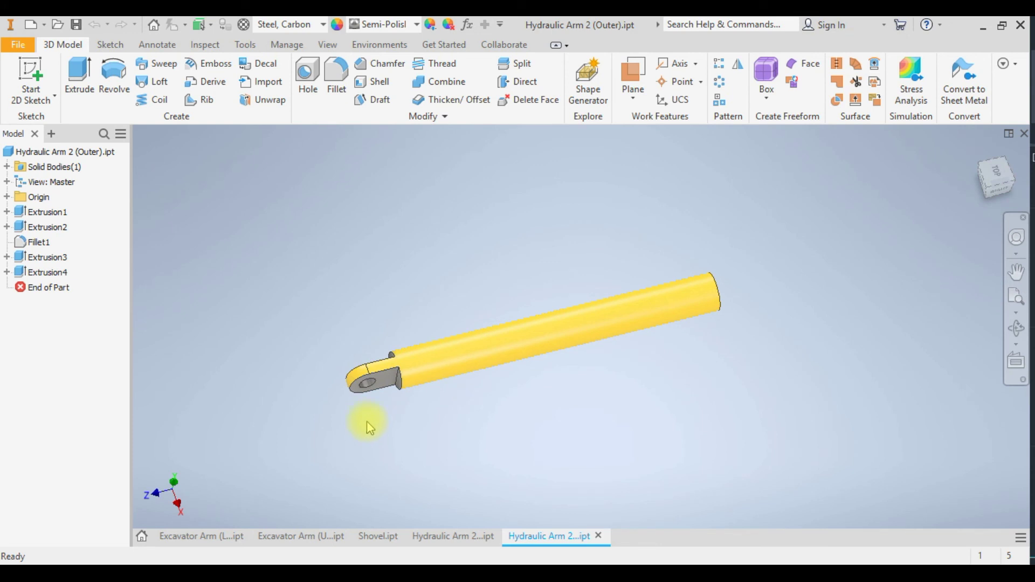
pyautogui.rightClick(54, 275)
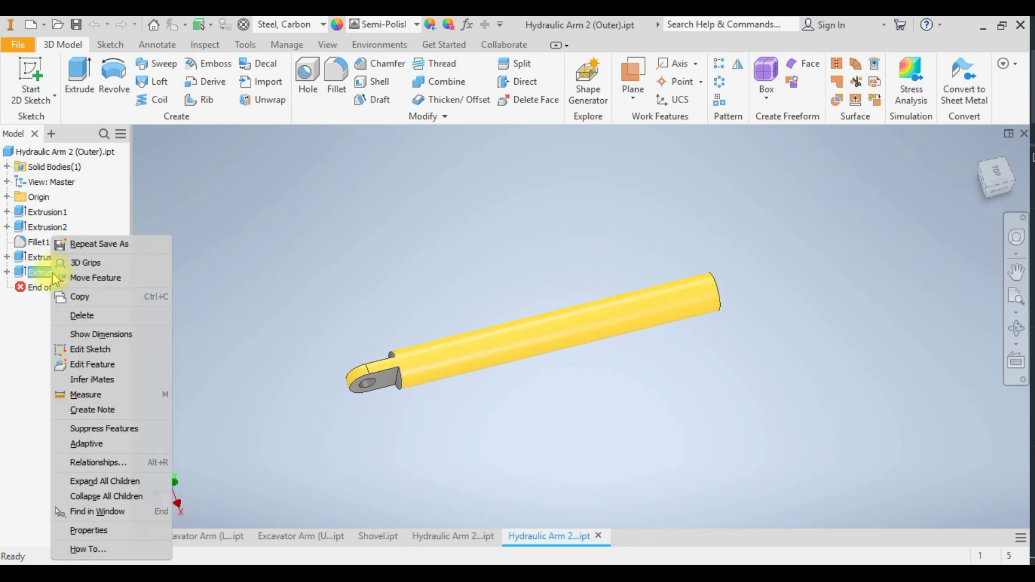
pyautogui.click(104, 365)
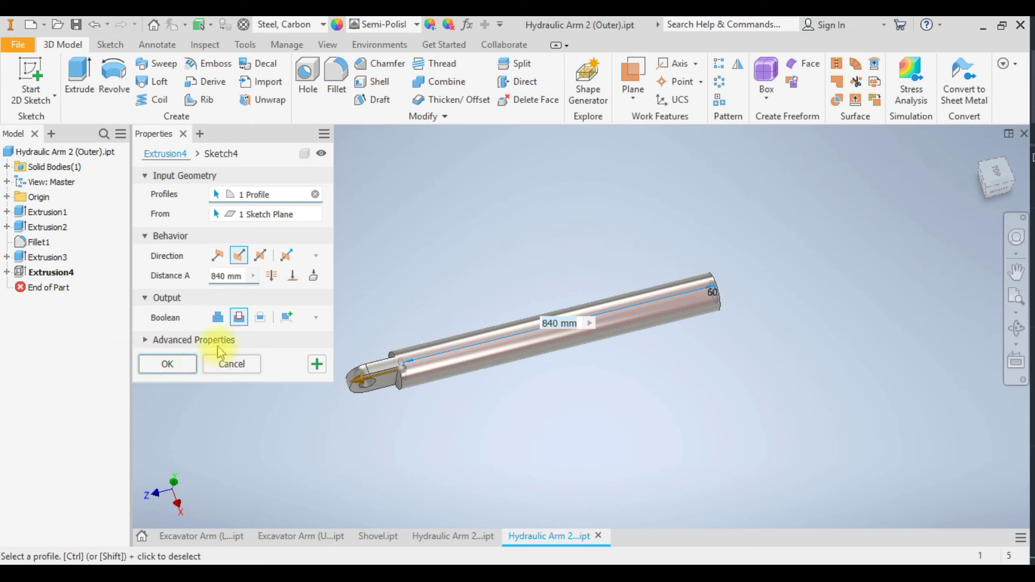
pyautogui.click(226, 276)
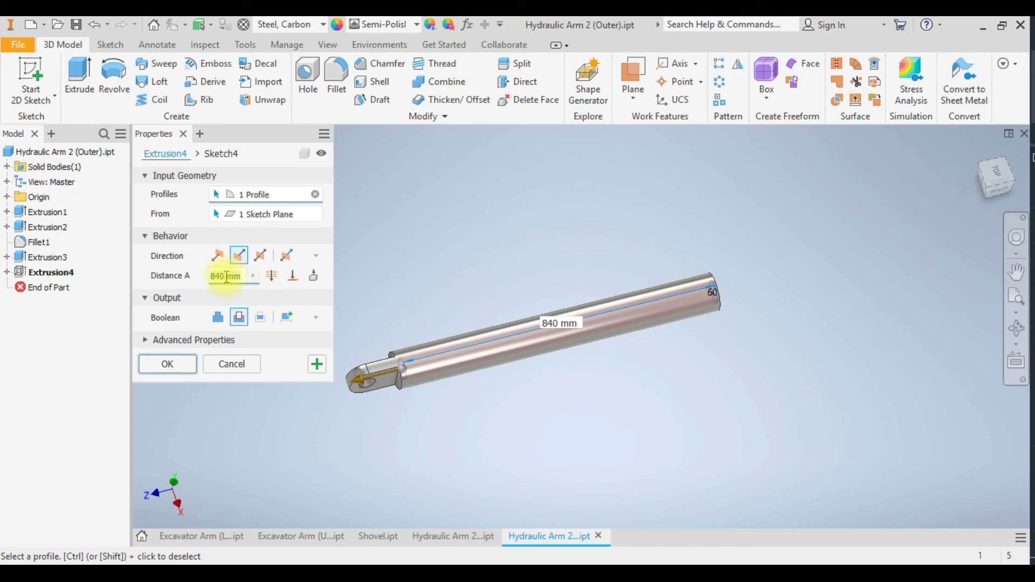
pyautogui.press('Return')
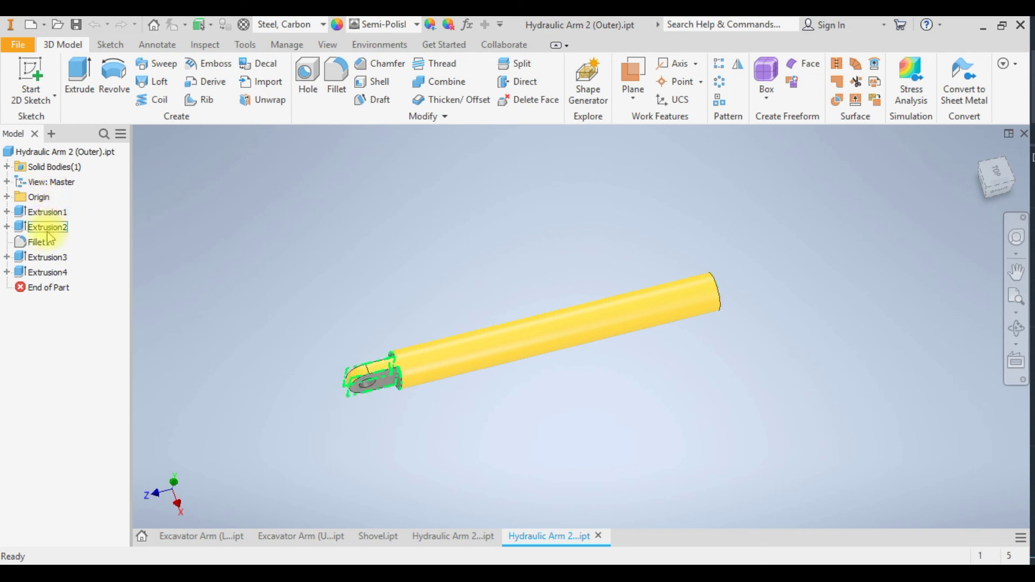
# Edit the cylinder's base extrusion, Extrusion1, and set its distance to 1130 mm.
pyautogui.rightClick(46, 212)
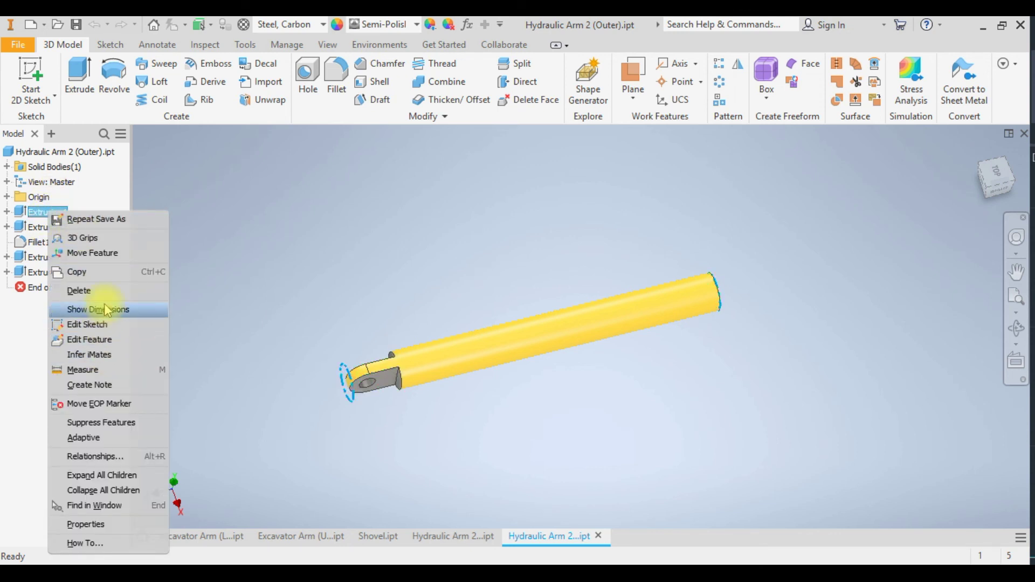
pyautogui.click(91, 340)
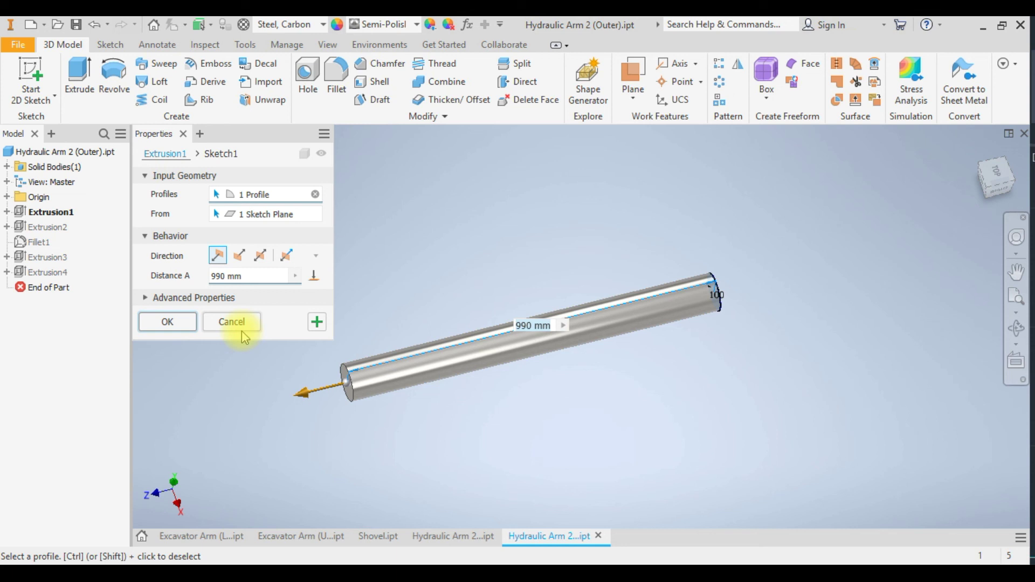
pyautogui.write('1130')
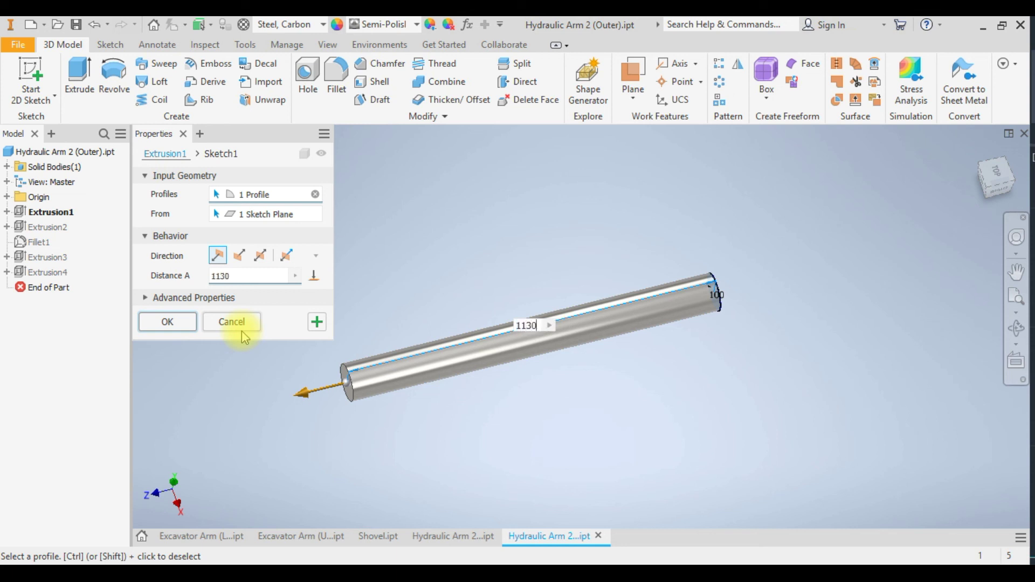
pyautogui.click(242, 330)
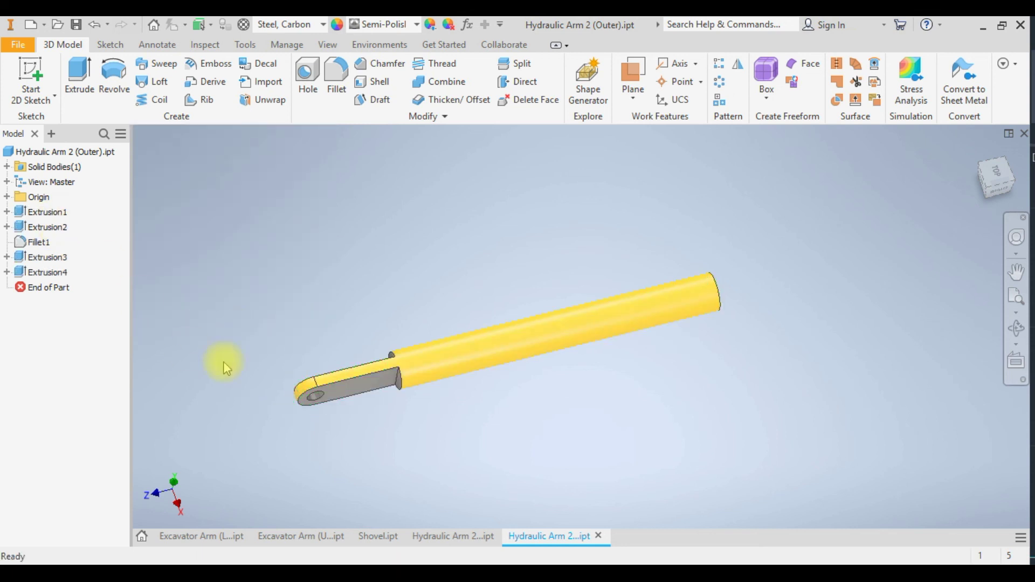
# Edit the sketch of Extrusion2, set the length from the cylinder's end to the tongue cut to 1000 mm, and finish the sketch.
pyautogui.click(58, 229)
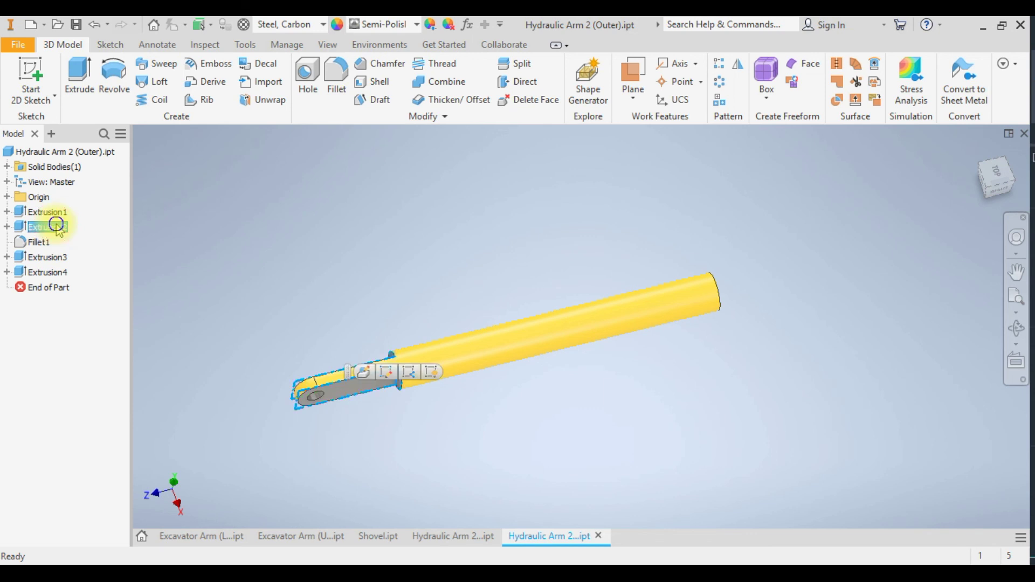
pyautogui.rightClick(58, 229)
pyautogui.click(93, 331)
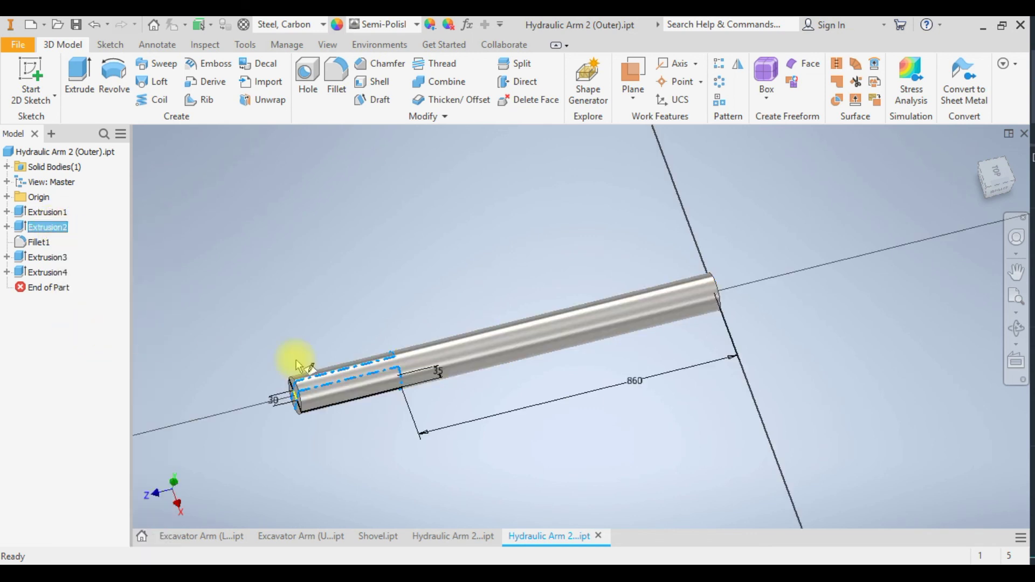
pyautogui.doubleClick(709, 377)
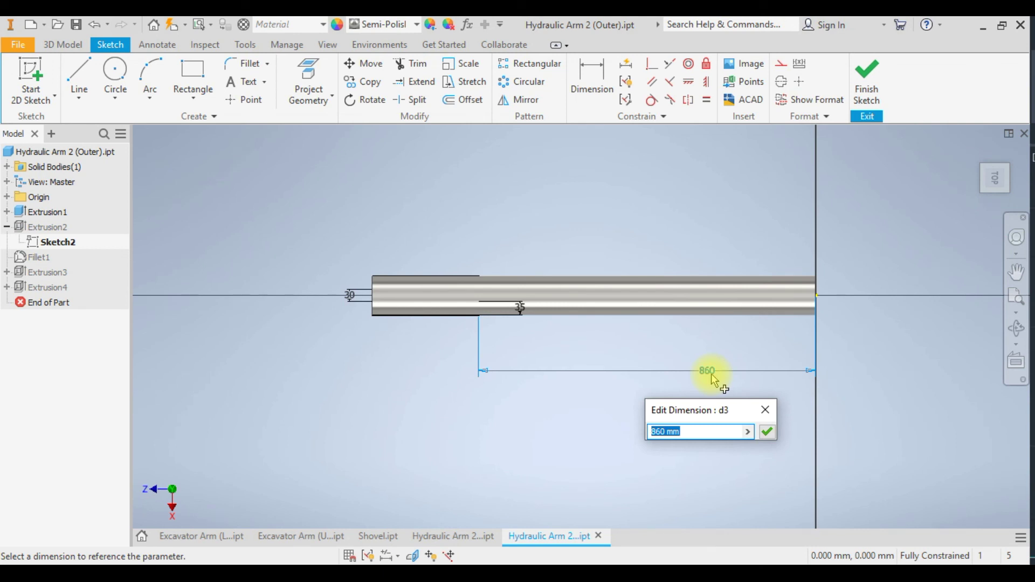
pyautogui.write('1000')
pyautogui.click(713, 379)
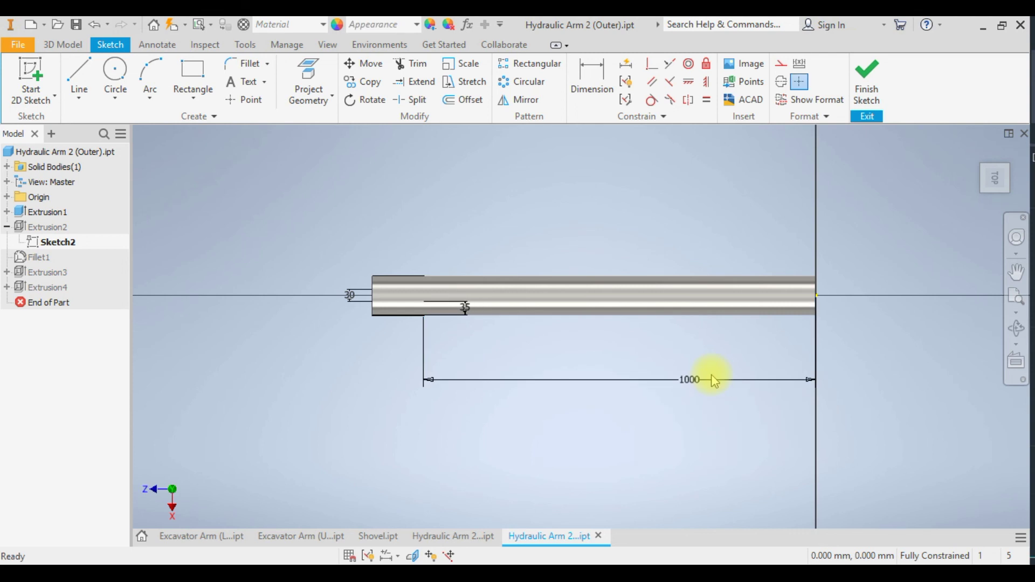
pyautogui.click(863, 84)
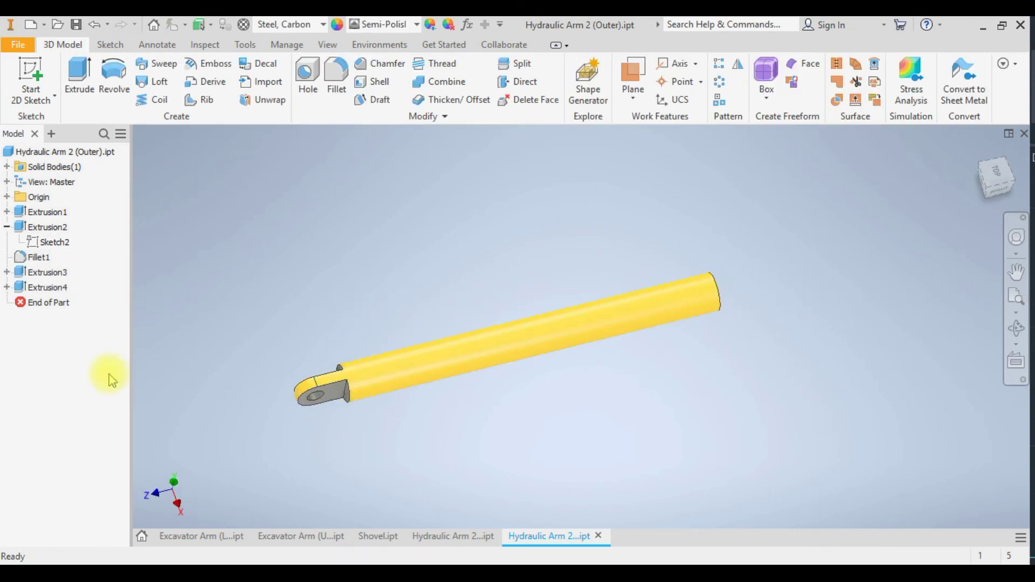
# Edit the bore's cut extrusion, Extrusion4, and set its distance to 900 mm.
pyautogui.rightClick(52, 291)
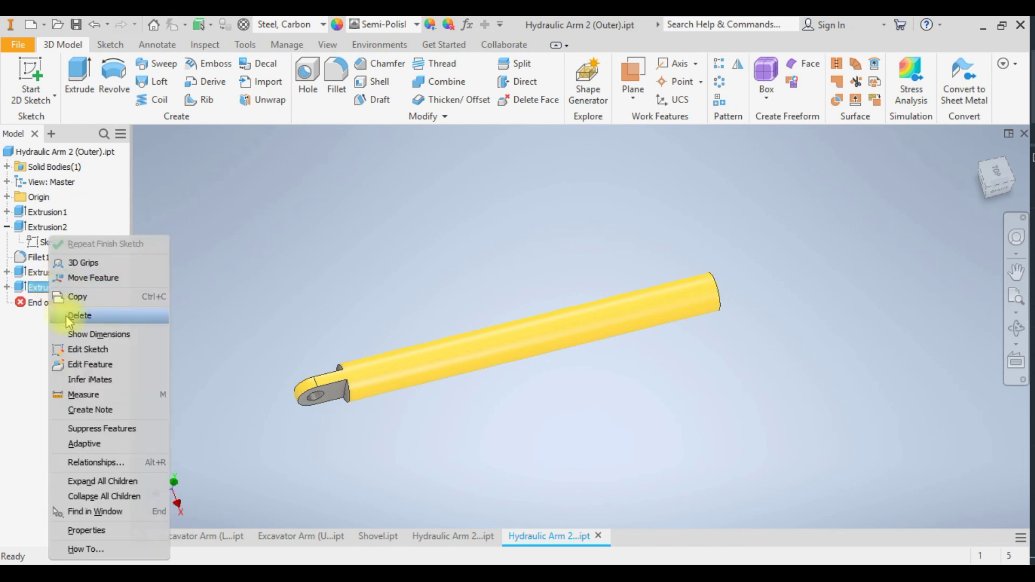
pyautogui.click(94, 365)
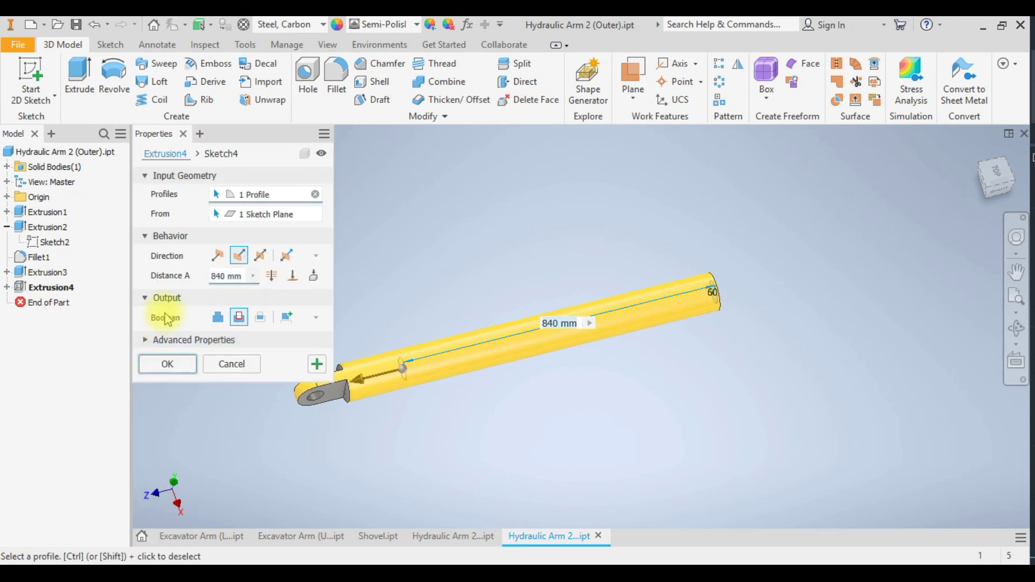
pyautogui.click(240, 279)
pyautogui.write('900')
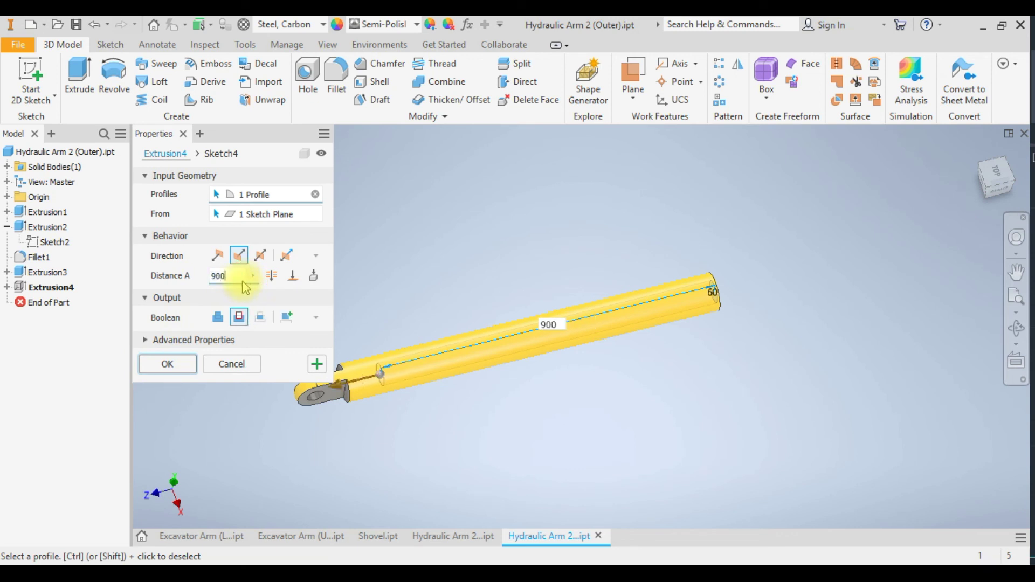
pyautogui.press('Return')
# Assign the Semi-Polished appearance to the cylindrical inner wall of the bore.
pyautogui.keyDown('shift'); pyautogui.moveTo(561, 383); pyautogui.dragTo(423, 410, button='middle'); pyautogui.keyUp('shift')
pyautogui.scroll(5, 538, 365)
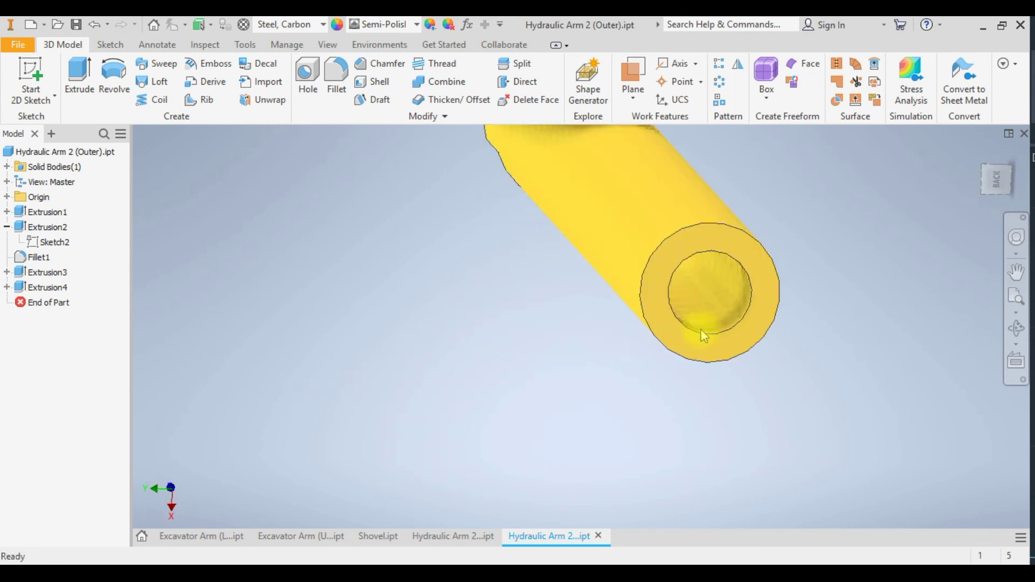
pyautogui.click(734, 300)
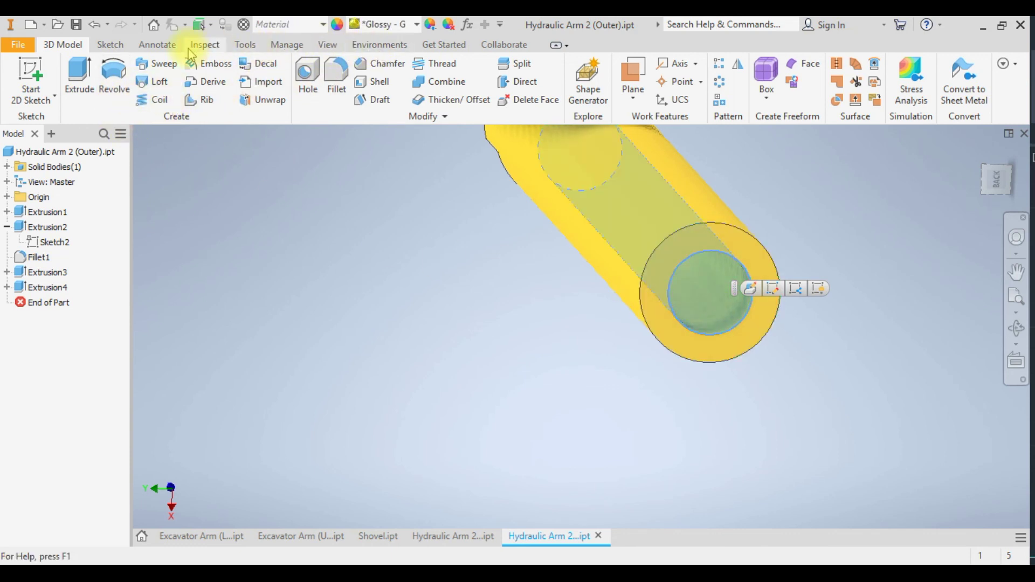
pyautogui.click(246, 44)
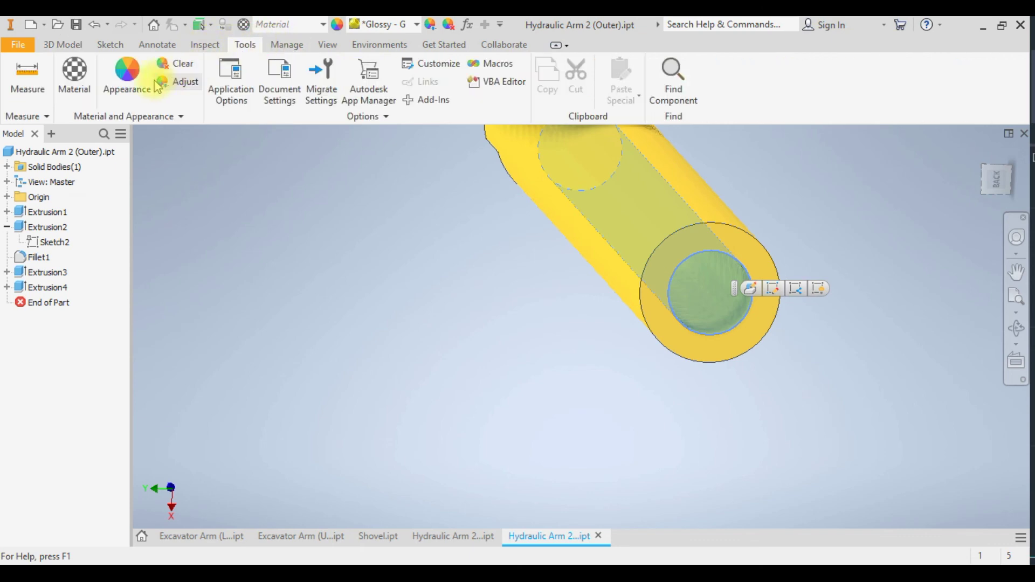
pyautogui.click(123, 91)
pyautogui.rightClick(308, 235)
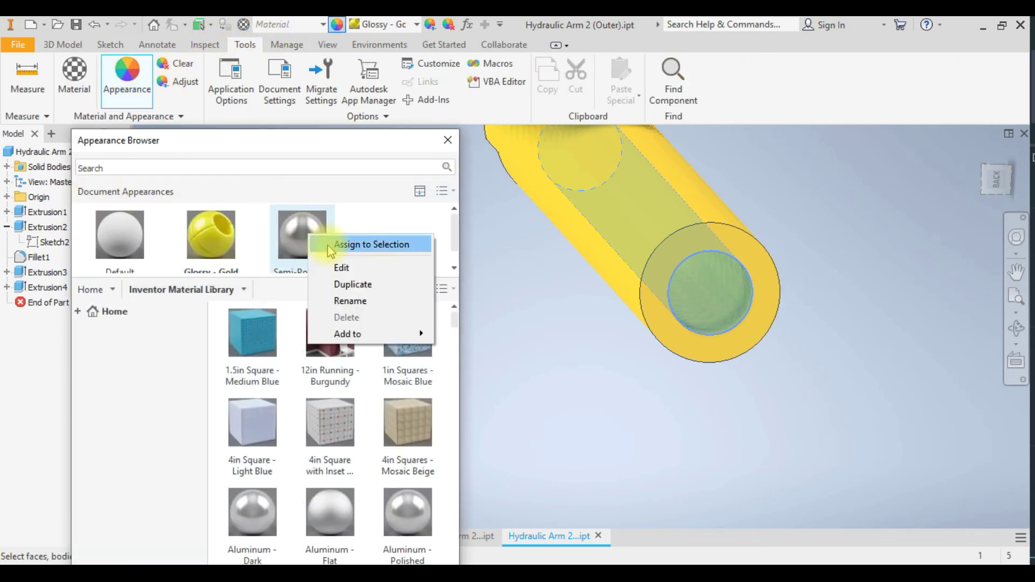
pyautogui.click(370, 253)
# Assign the Semi-Polished appearance to the flat face at the bottom of the bore and close the appearance browser.
pyautogui.keyDown('shift'); pyautogui.moveTo(817, 393); pyautogui.dragTo(804, 377, button='middle'); pyautogui.keyUp('shift')
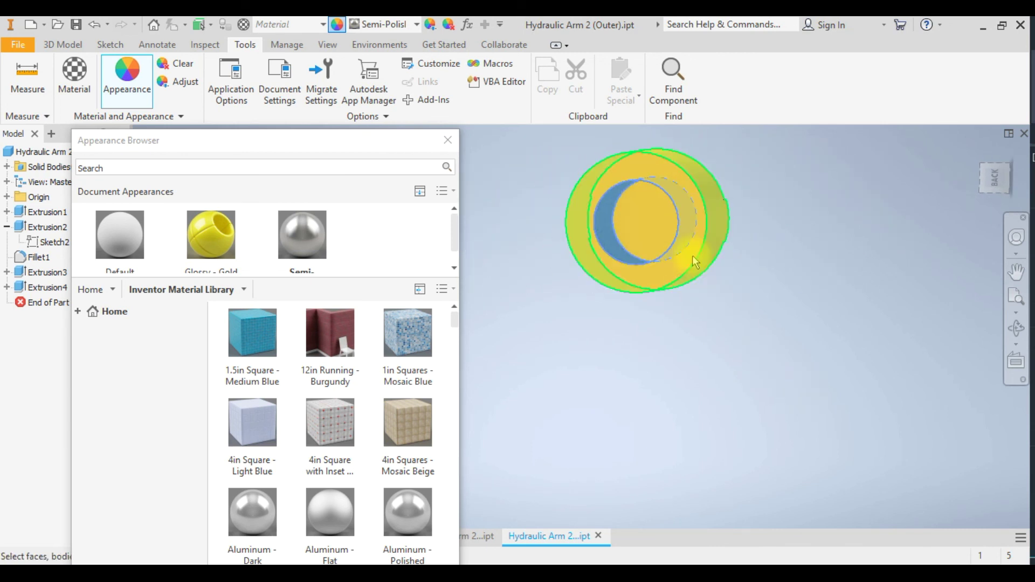
pyautogui.rightClick(643, 224)
pyautogui.click(300, 238)
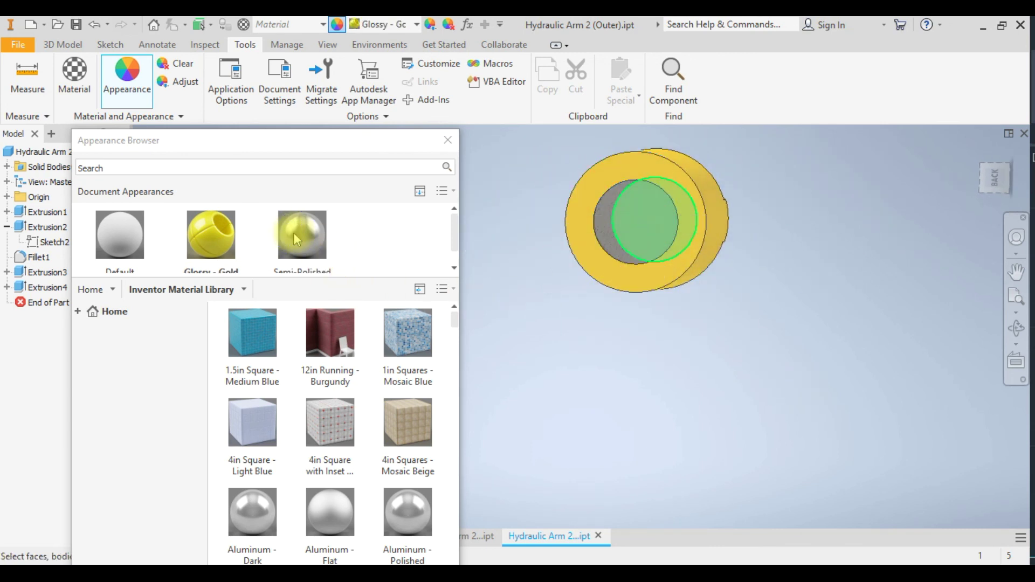
pyautogui.rightClick(300, 237)
pyautogui.click(316, 243)
pyautogui.click(698, 365)
pyautogui.keyDown('shift'); pyautogui.moveTo(705, 388); pyautogui.dragTo(820, 386, button='middle'); pyautogui.keyUp('shift')
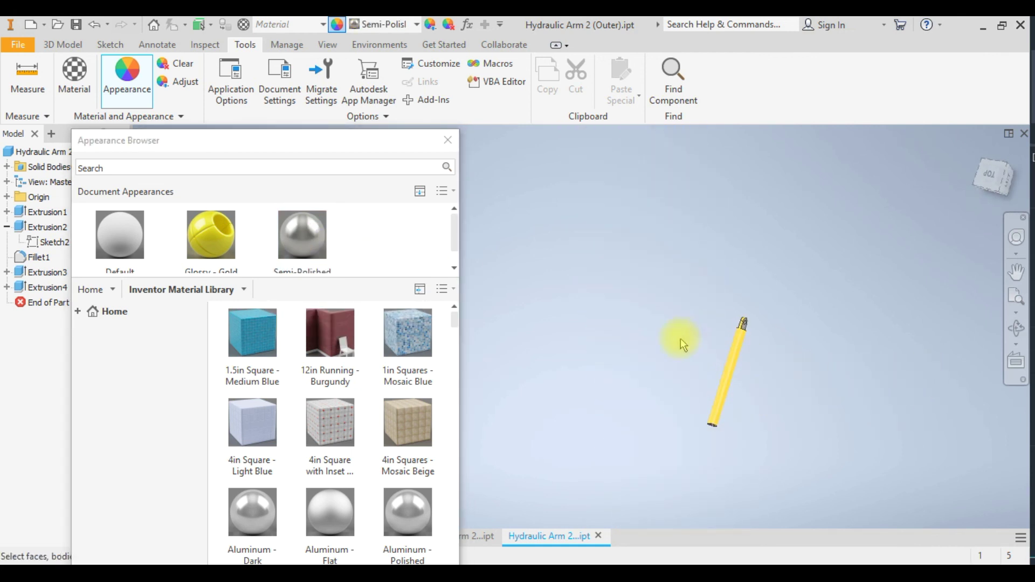
pyautogui.keyDown('shift'); pyautogui.moveTo(616, 364); pyautogui.dragTo(552, 339, button='middle'); pyautogui.keyUp('shift')
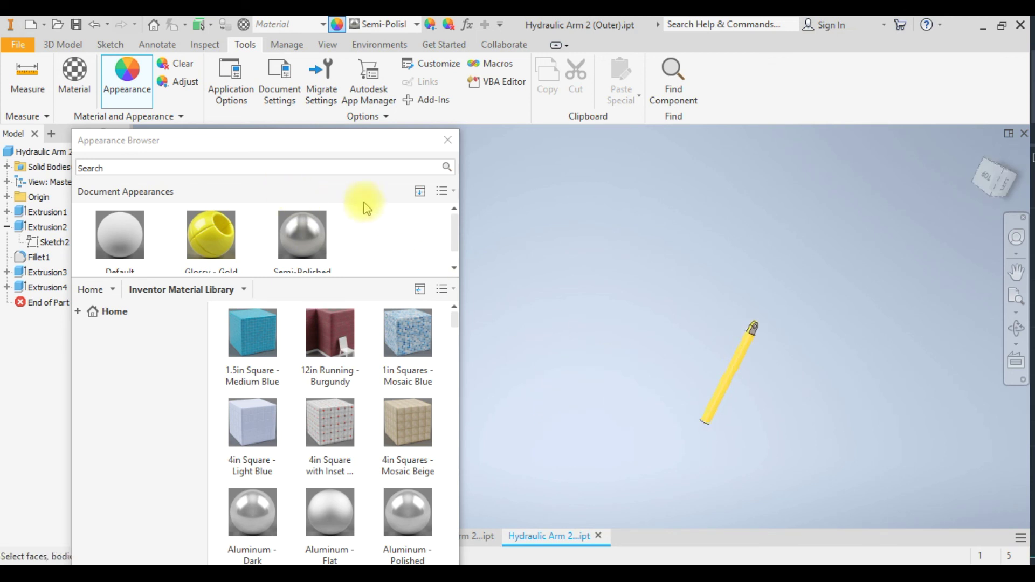
pyautogui.click(447, 140)
pyautogui.click(974, 152)
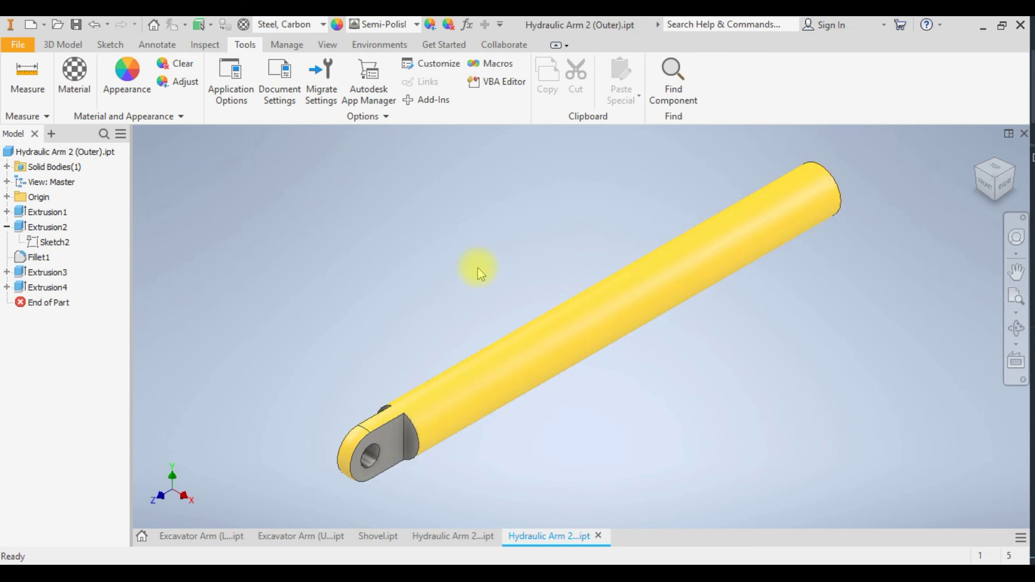